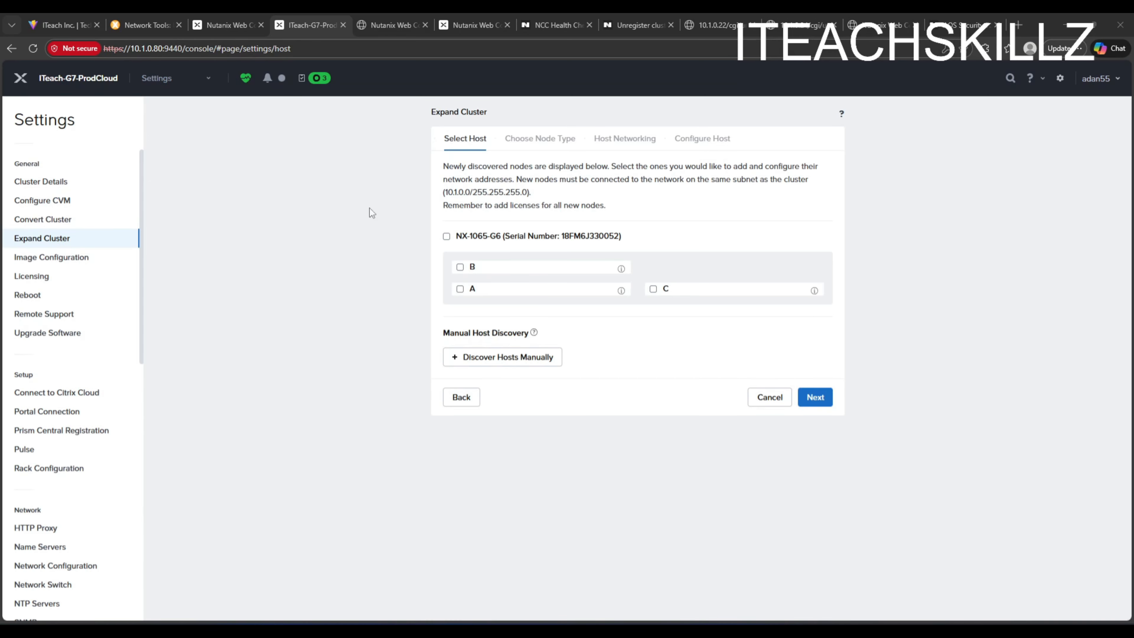
click(49, 264)
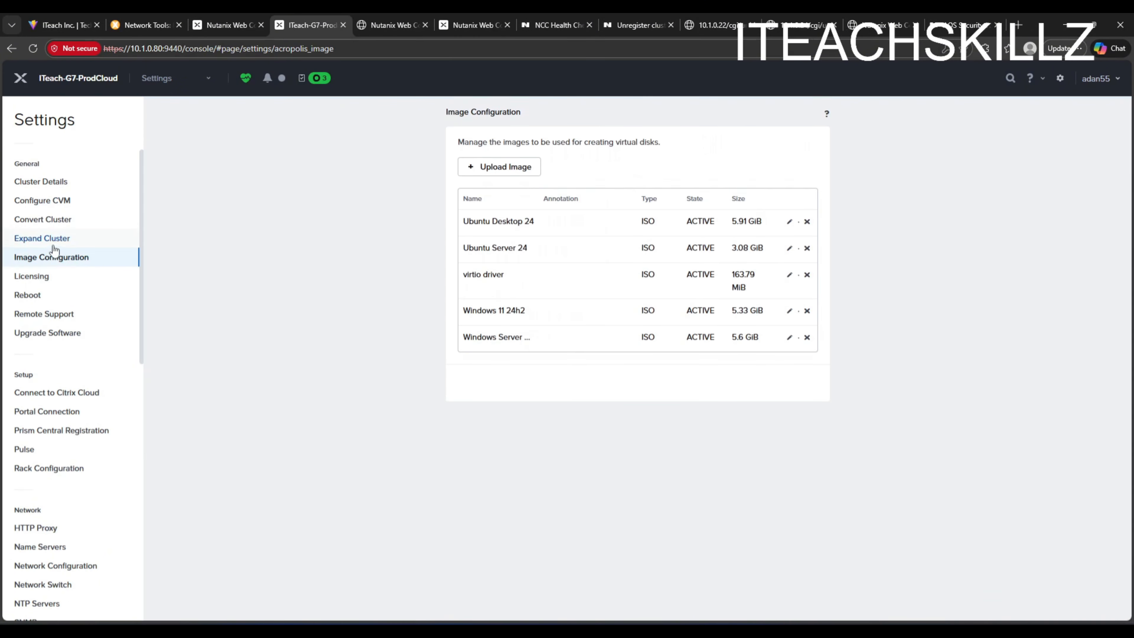
click(154, 79)
click(149, 109)
click(177, 78)
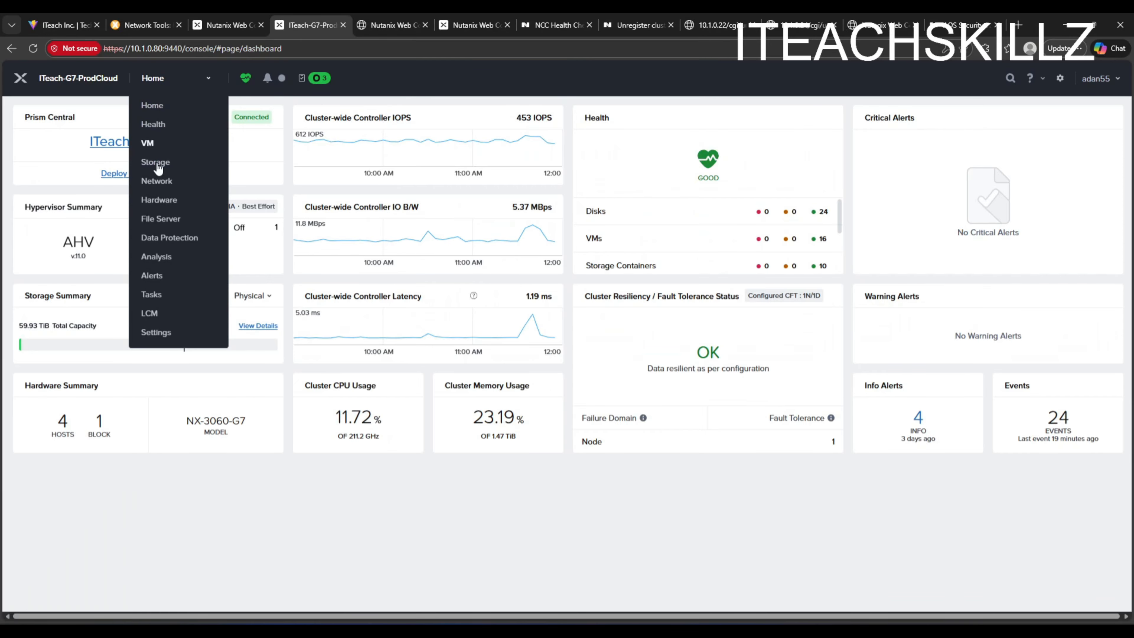
click(152, 332)
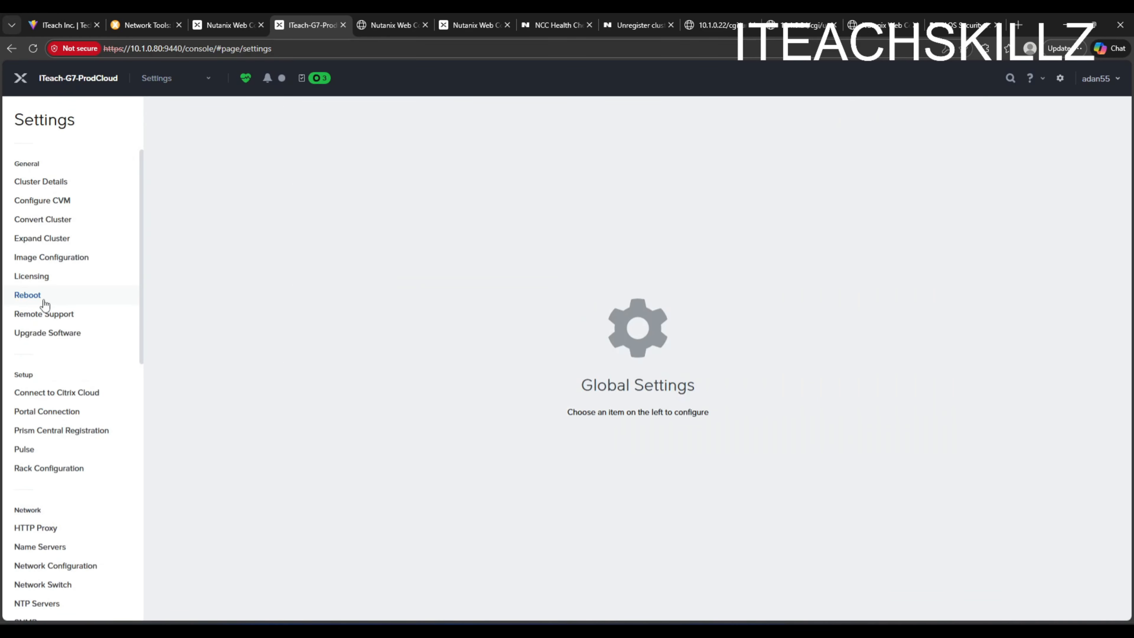
- Start an Expand Cluster operation and select all three discovered nodes of the NX-1065-G6 block
click(55, 241)
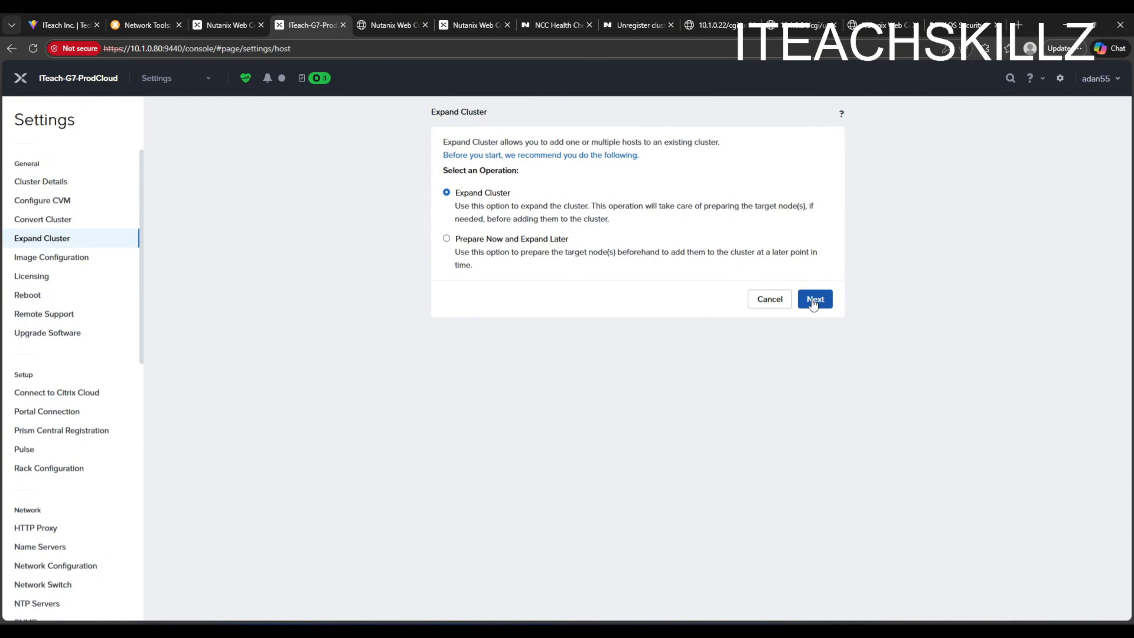
click(814, 300)
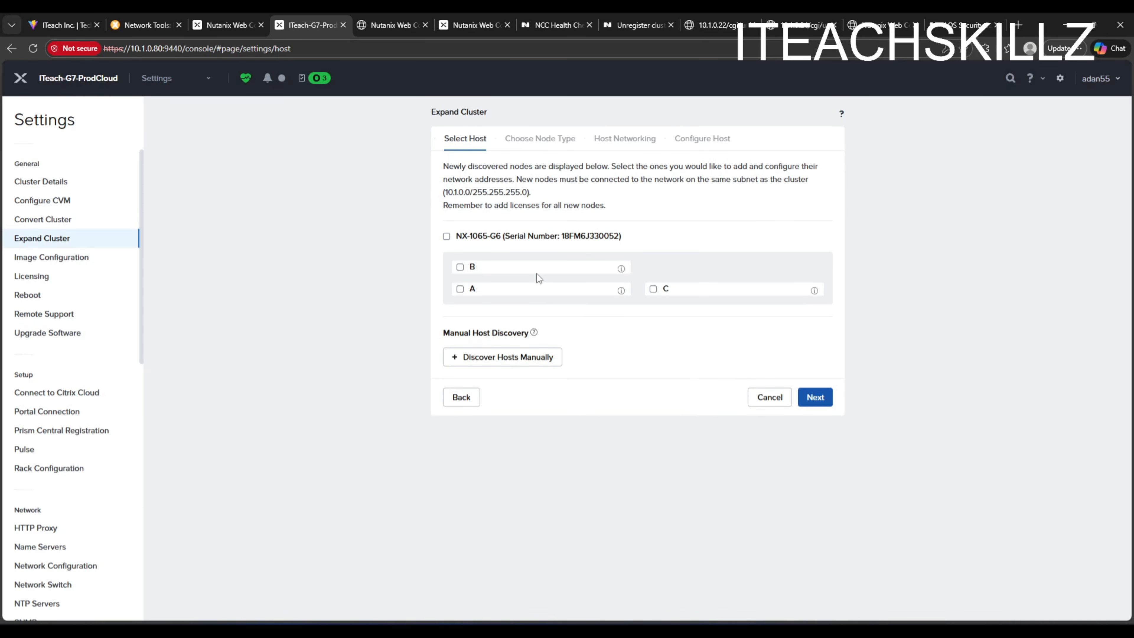
click(460, 291)
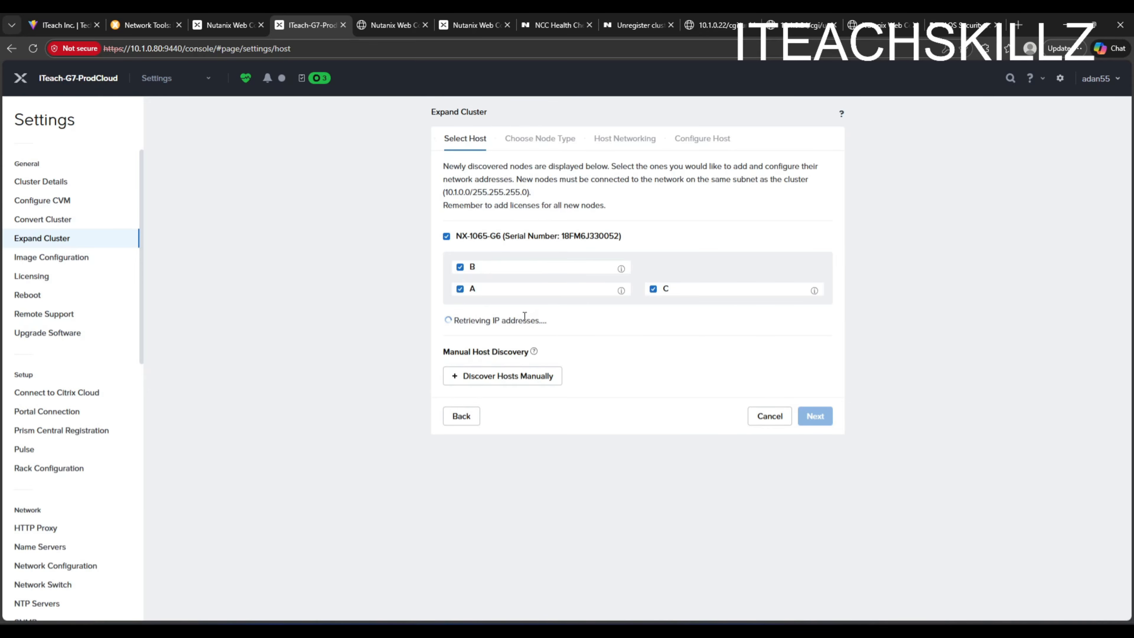
- Duplicate the Prism browser tab and return to the Expand Cluster tab
right_click(296, 25)
click(340, 98)
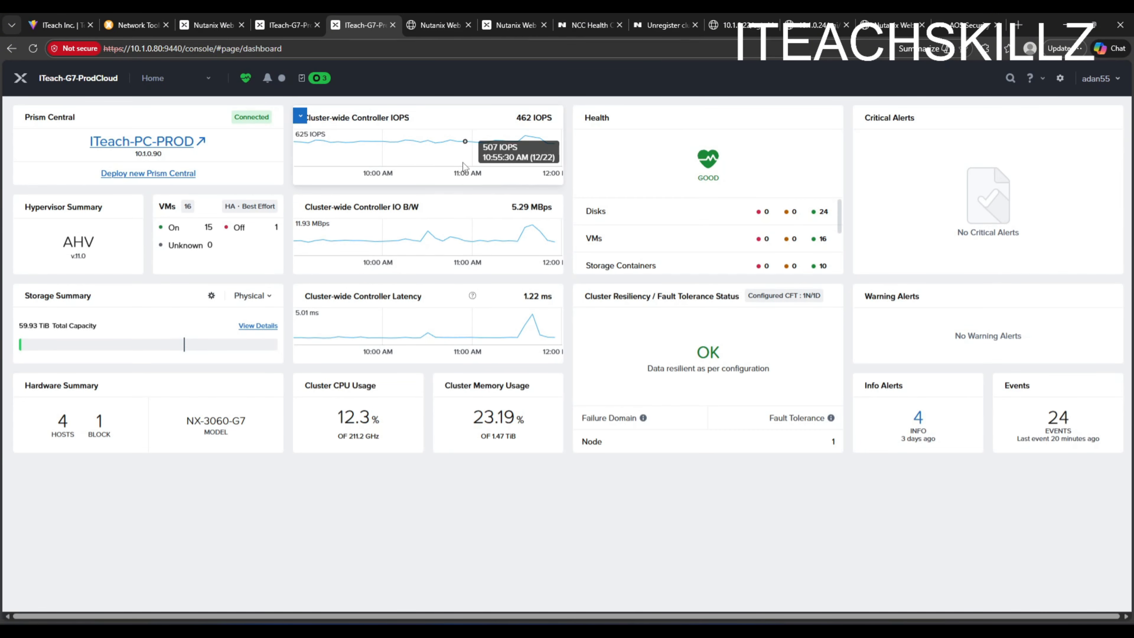
click(288, 24)
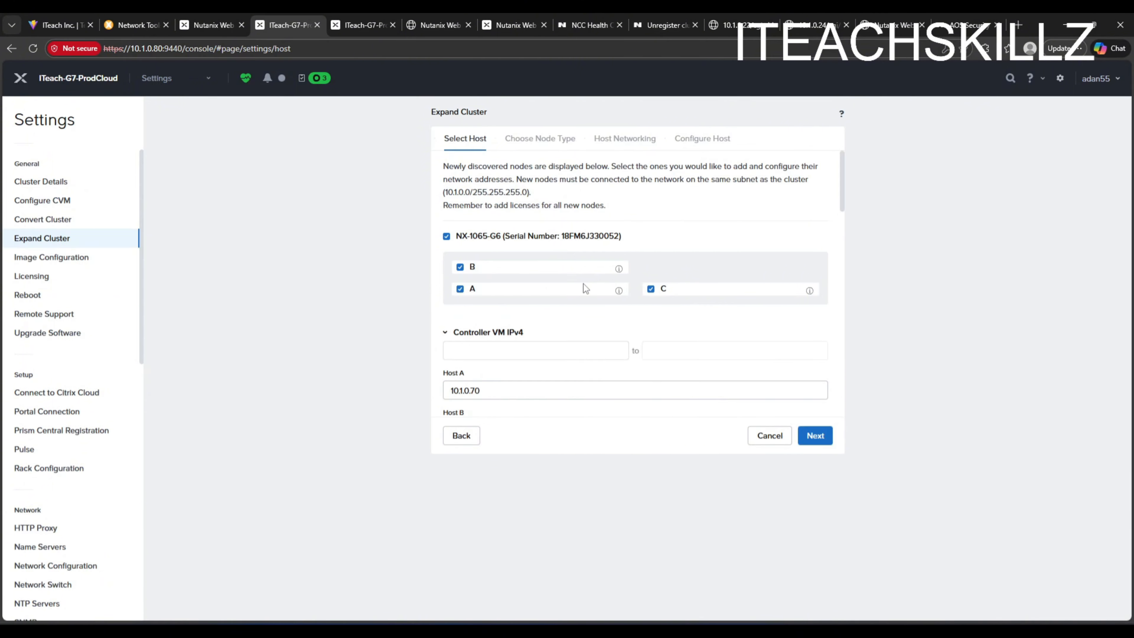
- Review the Controller VM, Hypervisor and IPMI IP addresses listed for hosts A, B and C
scroll(561, 213, down, 6)
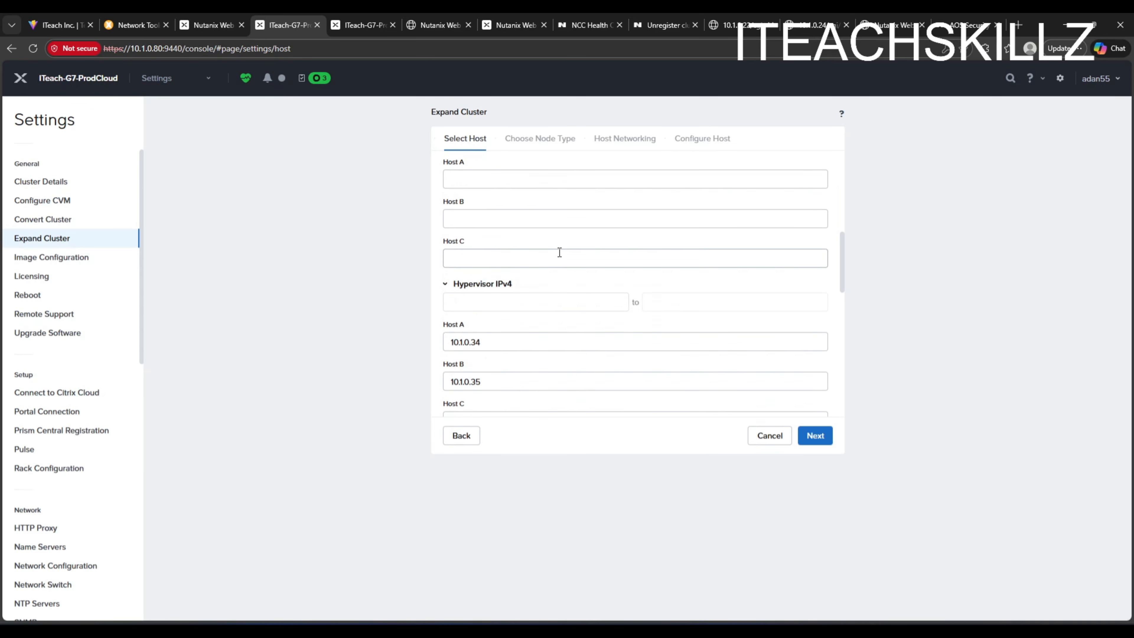
scroll(559, 252, down, 4)
scroll(552, 265, down, 6)
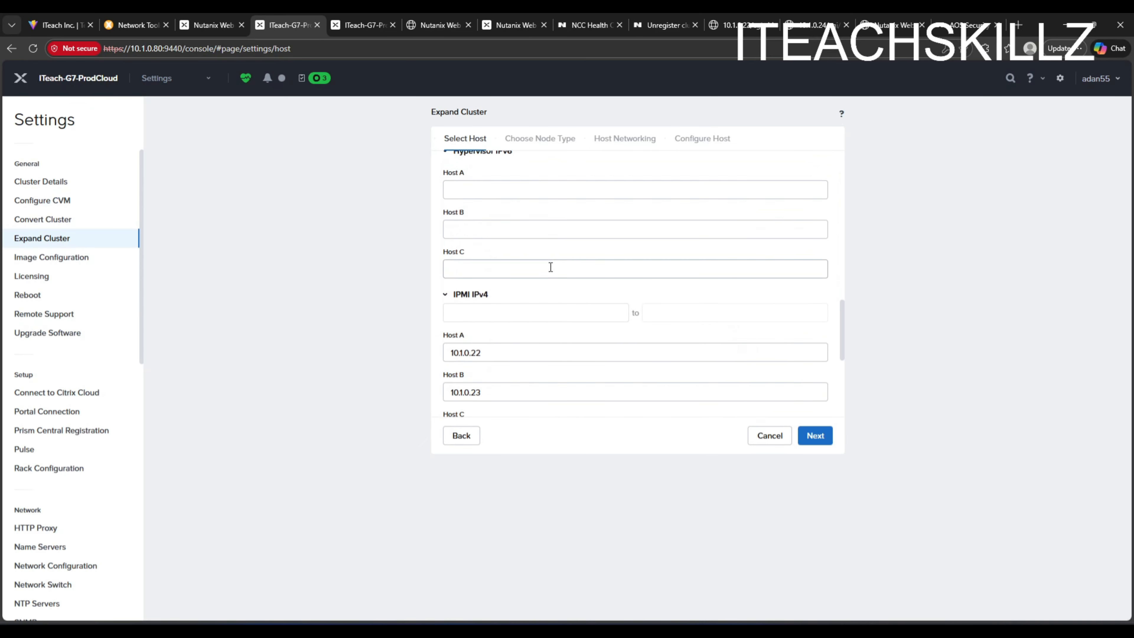
scroll(542, 275, down, 2)
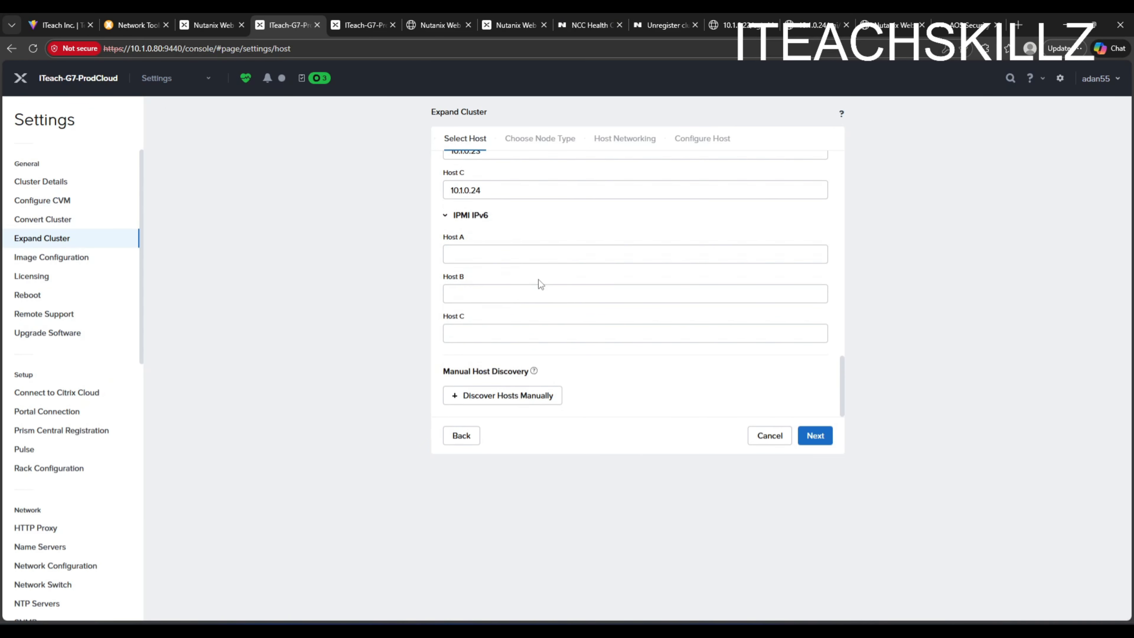
scroll(540, 280, up, 10)
scroll(541, 281, up, 4)
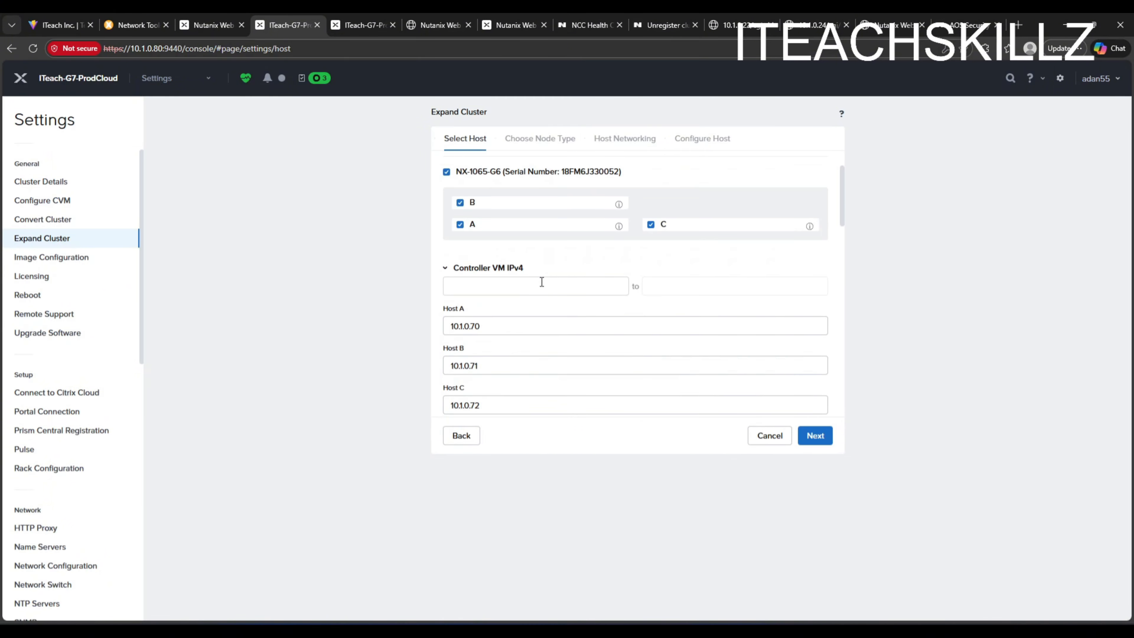
scroll(542, 282, down, 5)
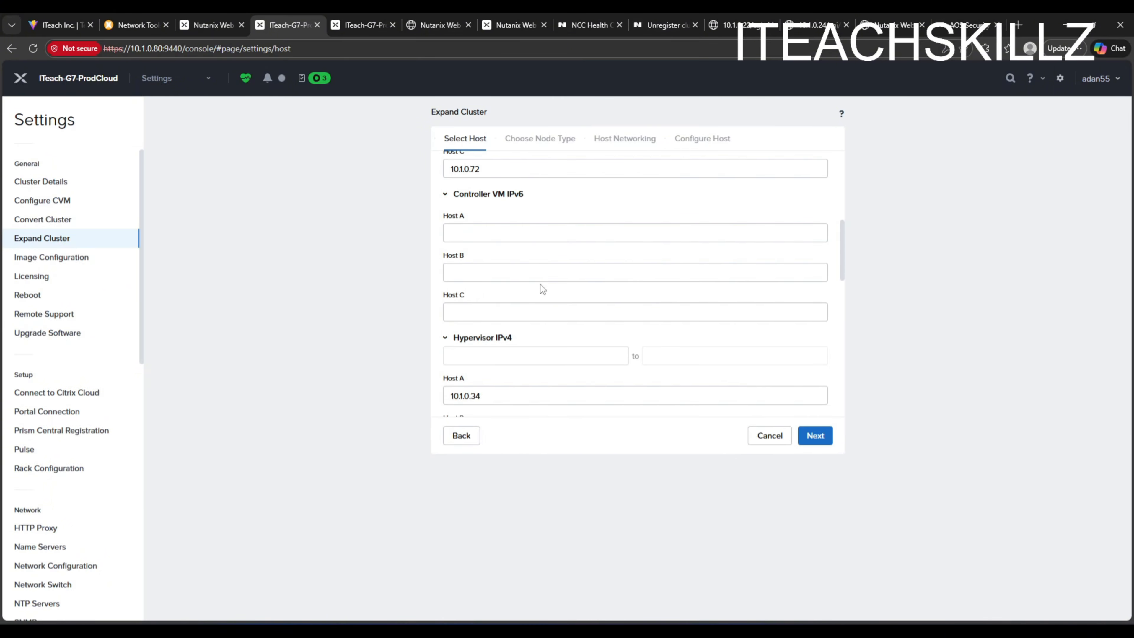
scroll(540, 284, up, 5)
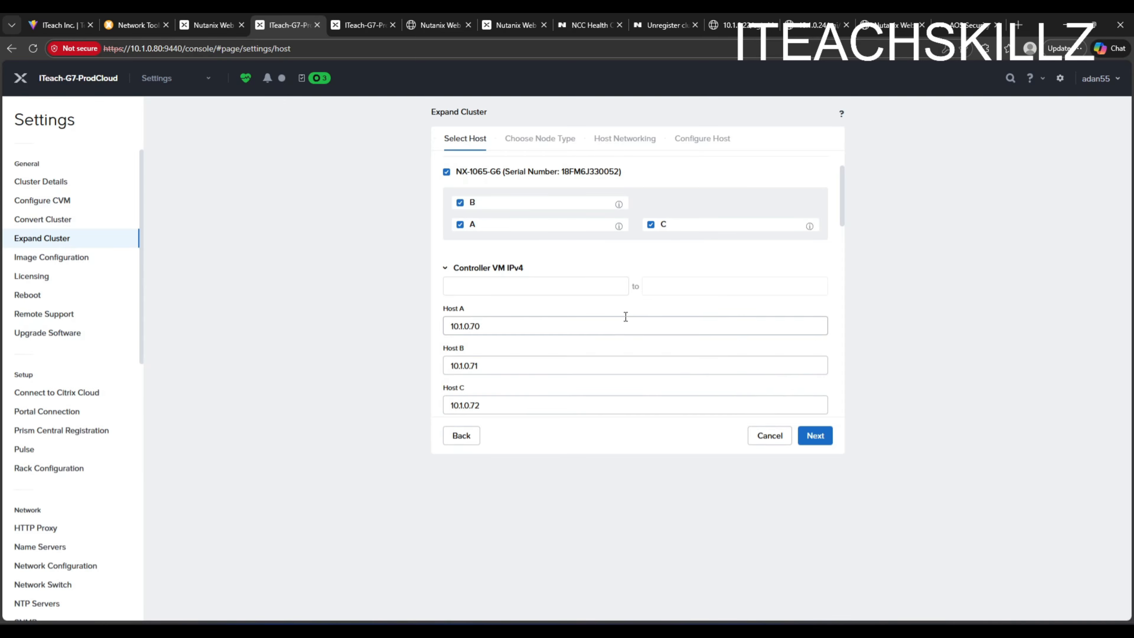
- Advance to node types, keep HCI Node for the nodes, and continue to host networking
click(811, 430)
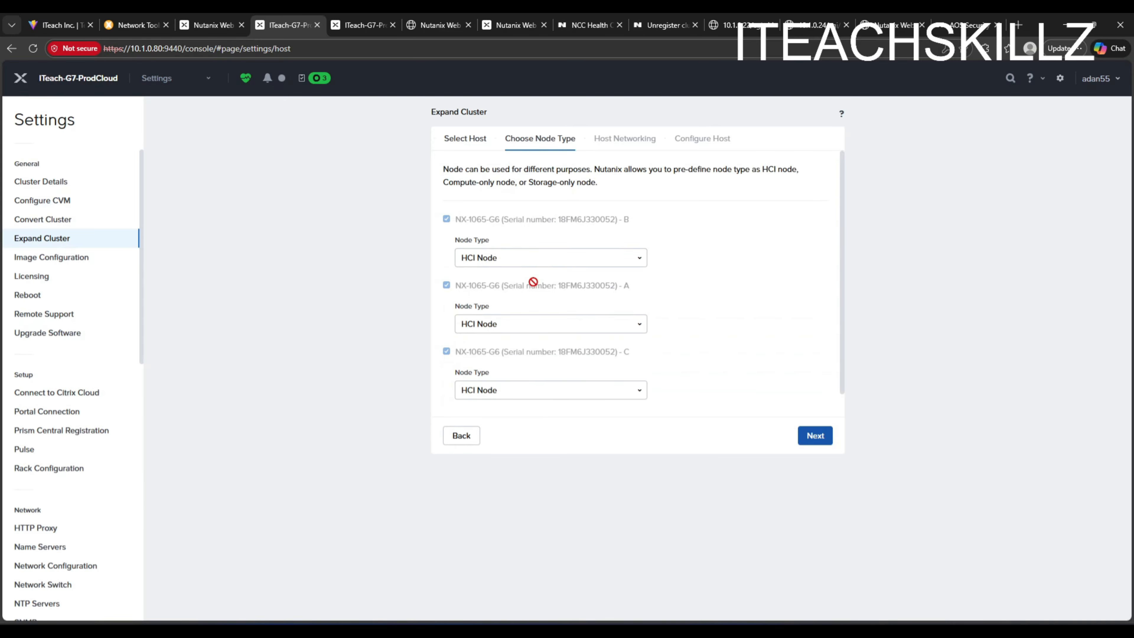
click(567, 257)
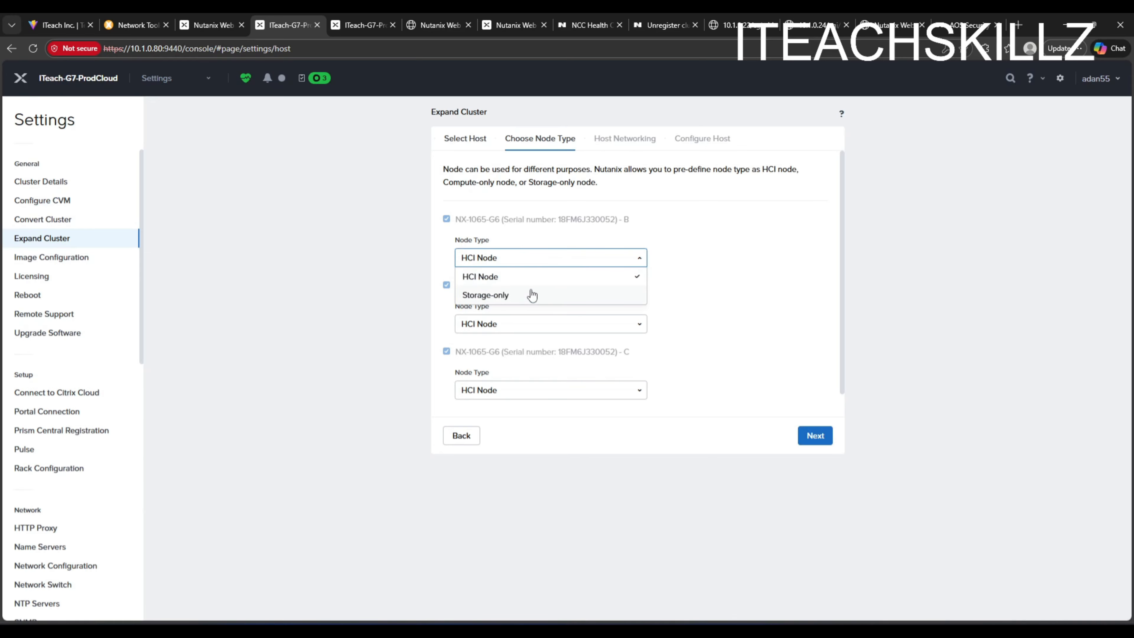
click(699, 275)
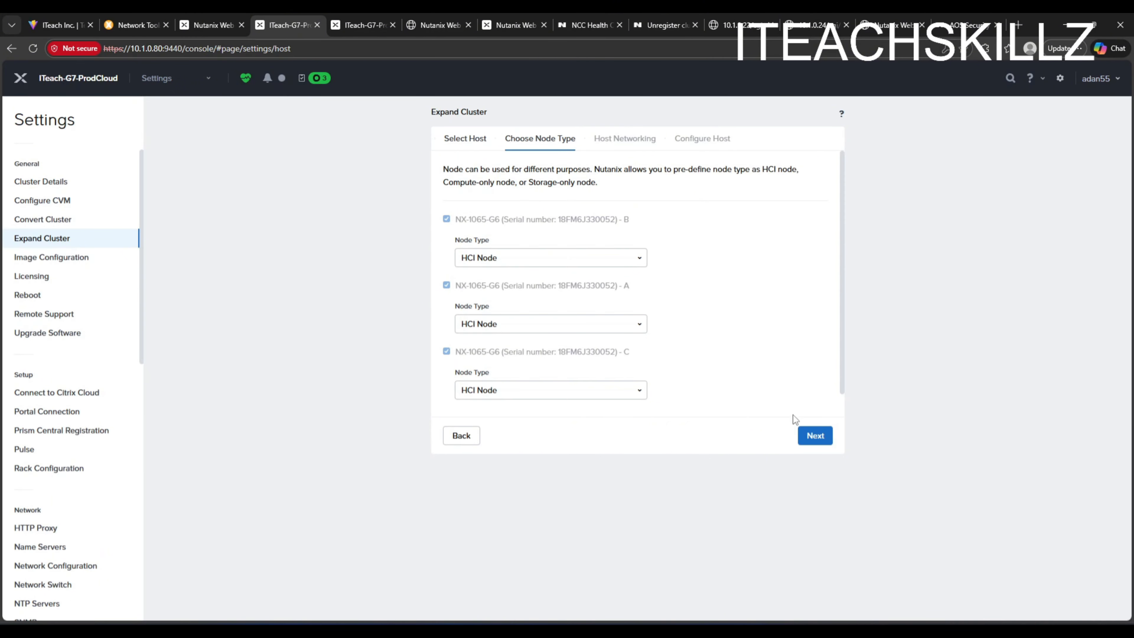
click(814, 434)
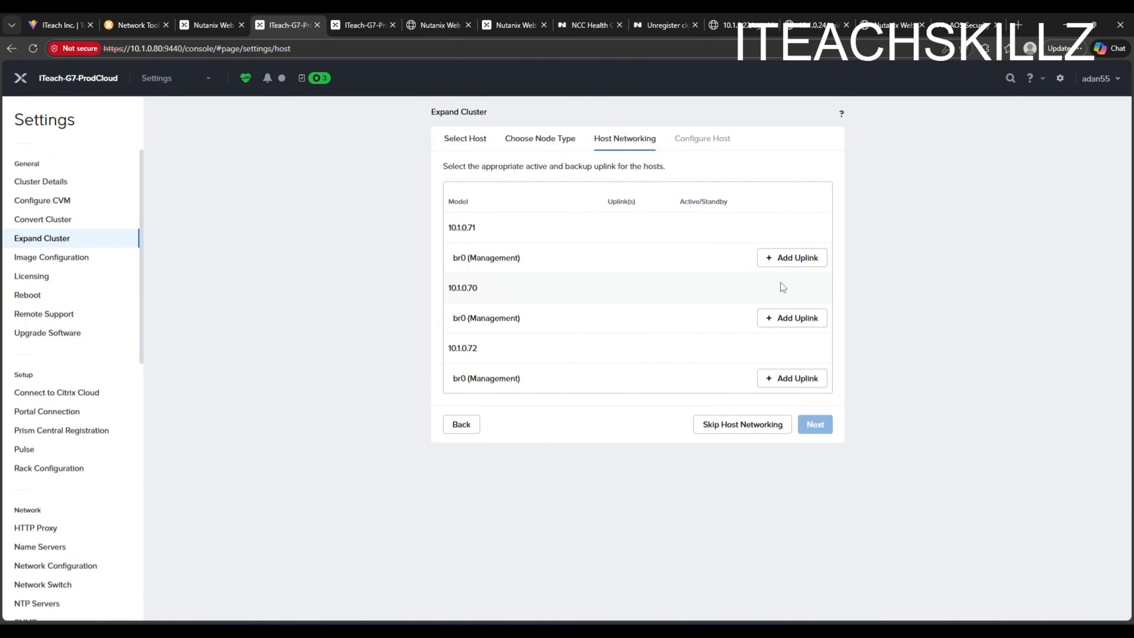
- Add an eth0 uplink to the br0 (Management) bridge for each of the three hosts
click(792, 378)
click(804, 378)
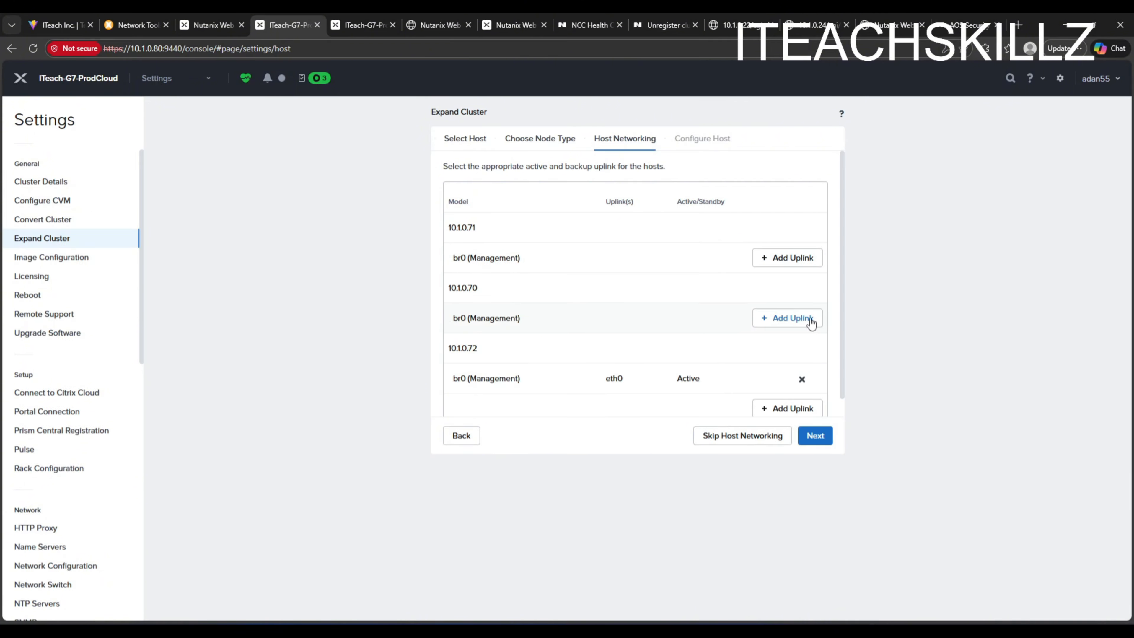
click(808, 322)
click(804, 318)
click(797, 258)
click(804, 258)
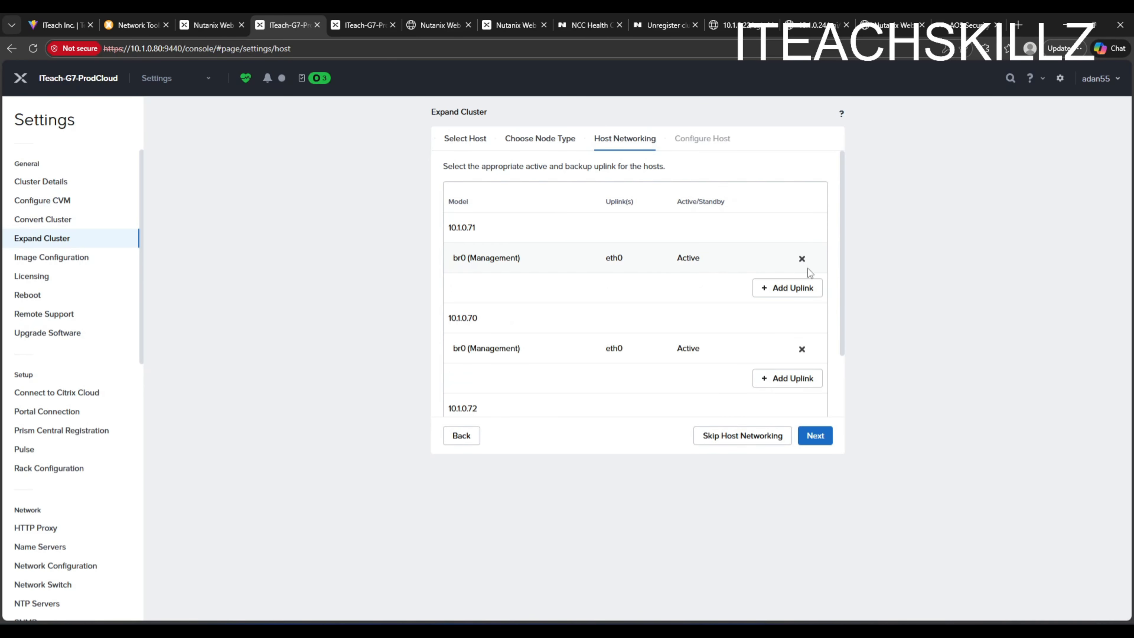
scroll(783, 353, down, 2)
scroll(715, 312, up, 3)
click(358, 25)
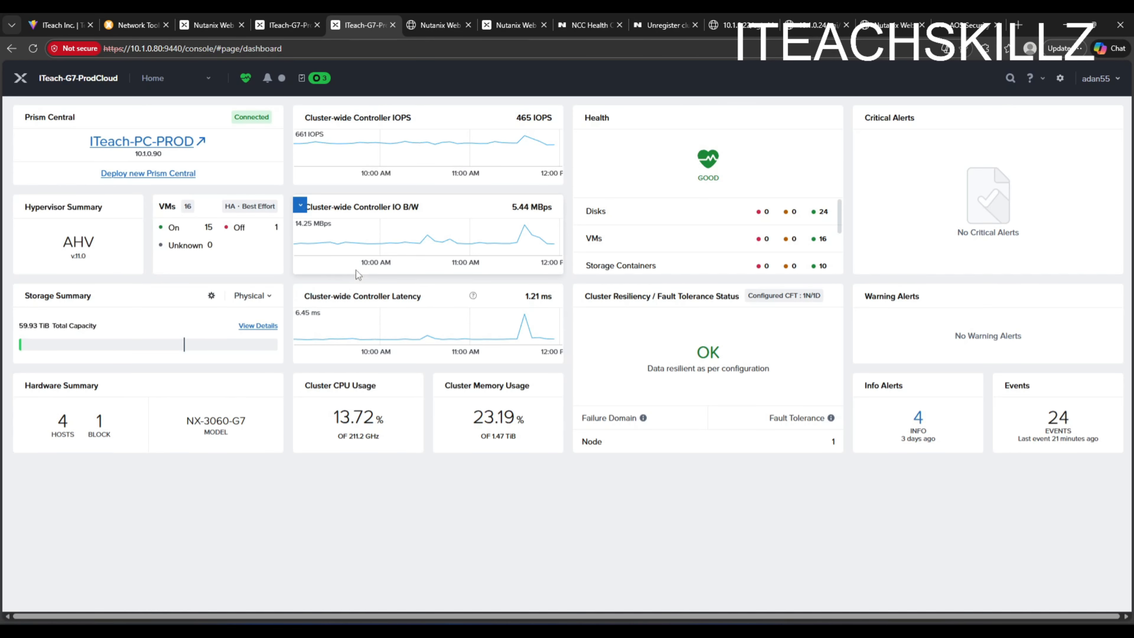
click(292, 28)
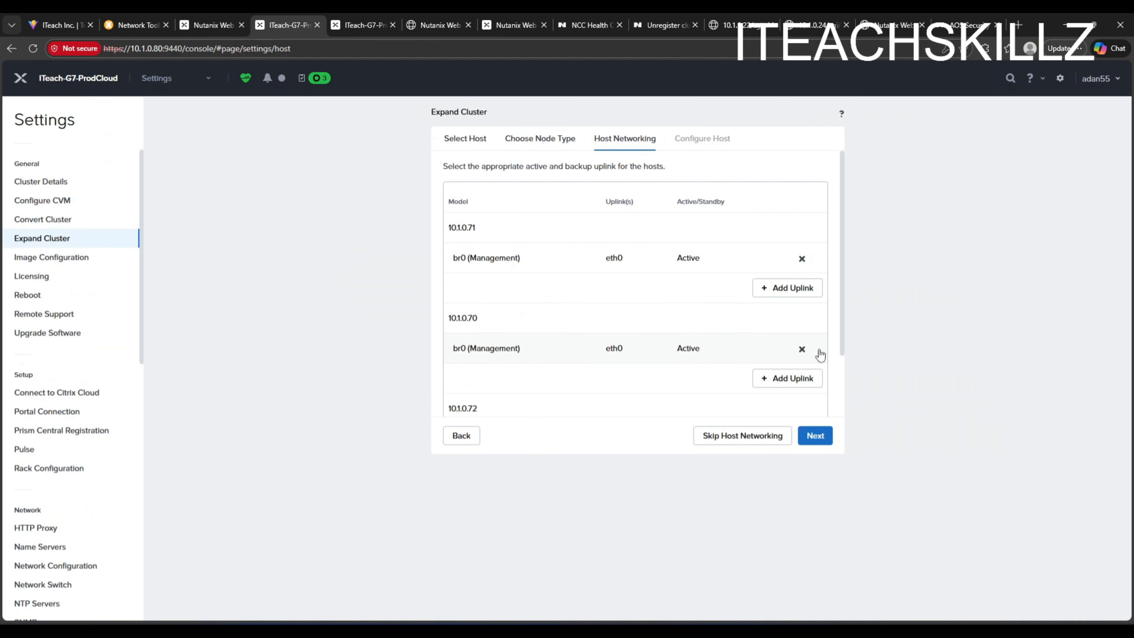
- Proceed to Configure Host and start the cluster expansion
scroll(817, 355, down, 2)
click(816, 437)
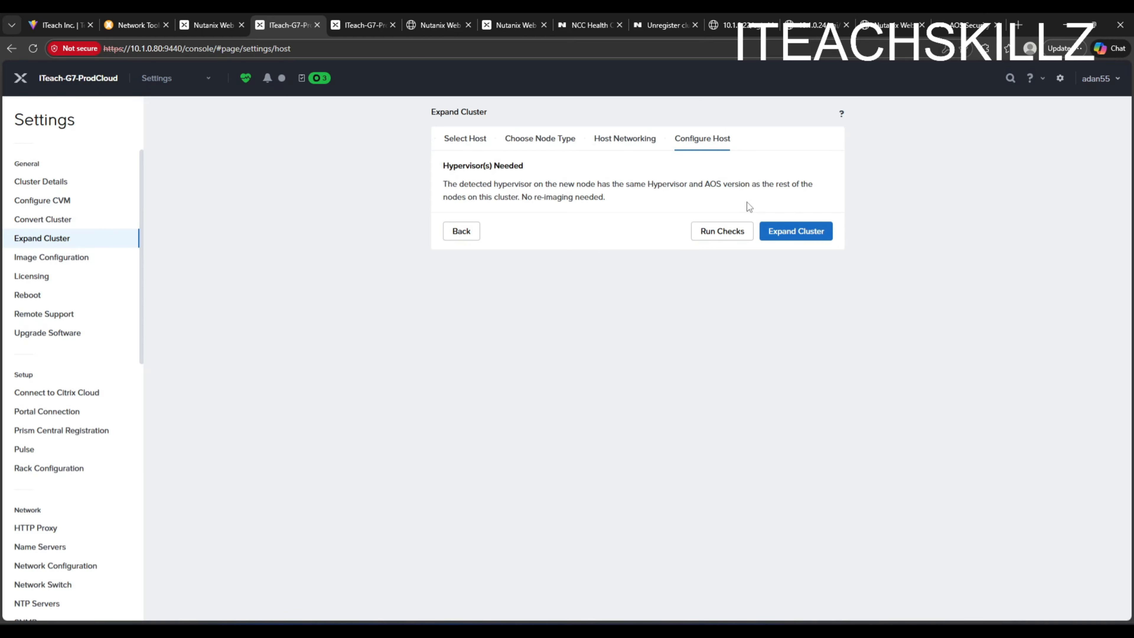
click(797, 236)
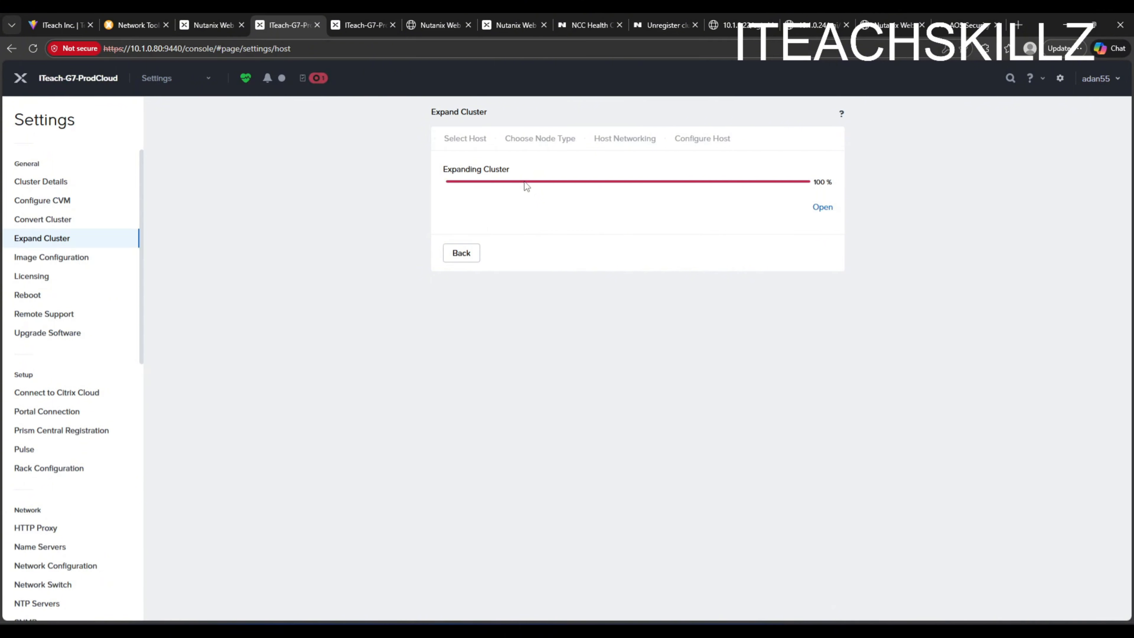
- Check the recent tasks and go back through the Expand Cluster wizard to host selection
click(318, 78)
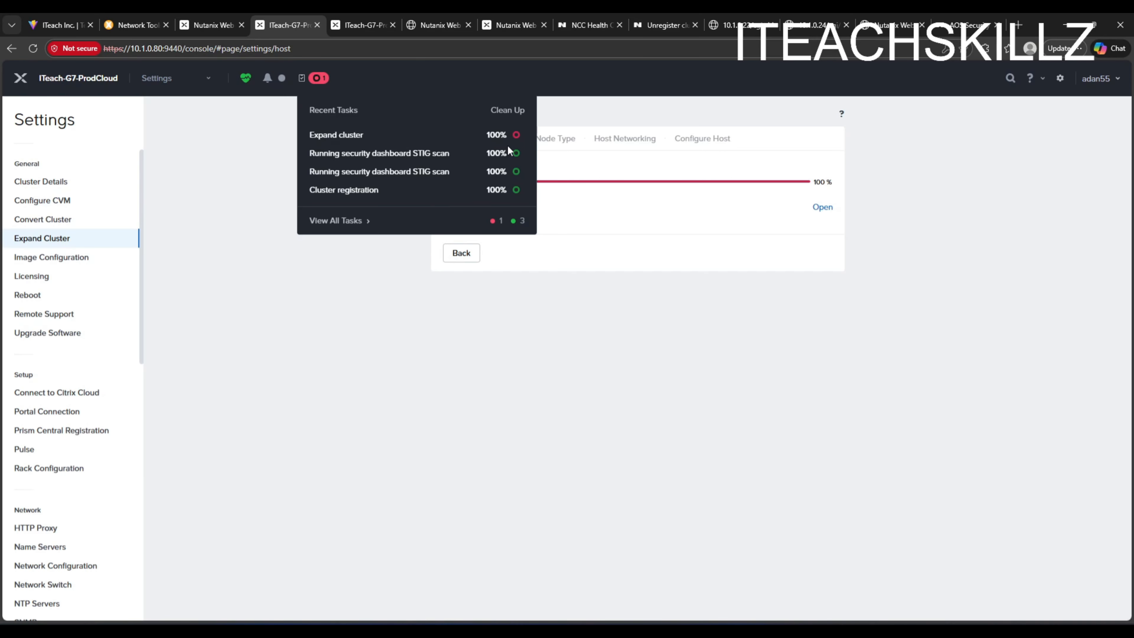
click(462, 252)
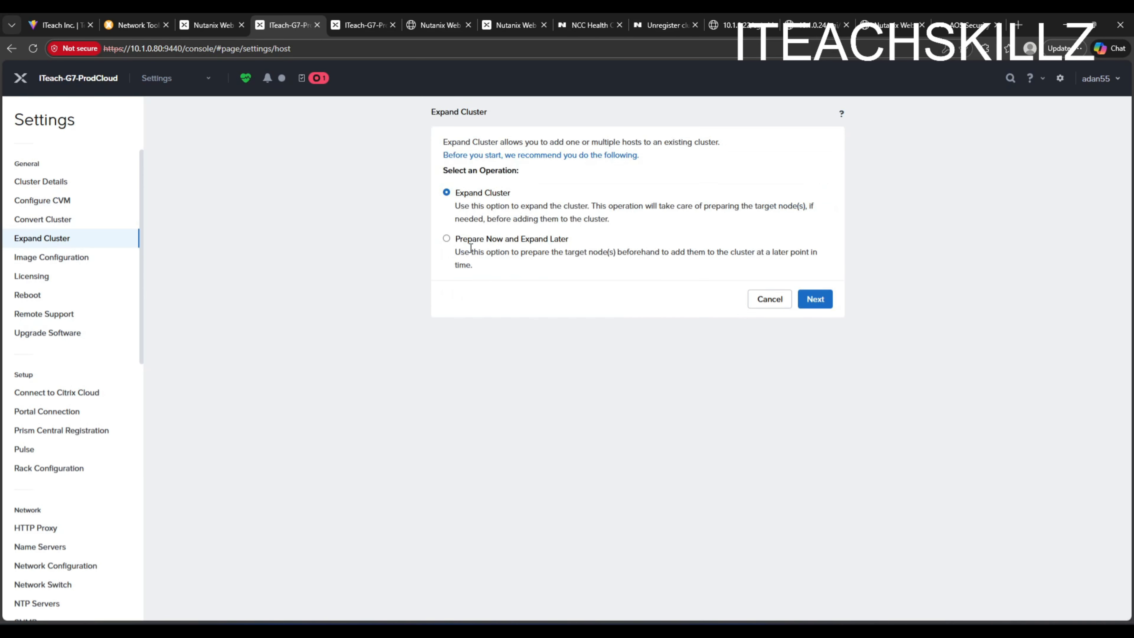
click(814, 299)
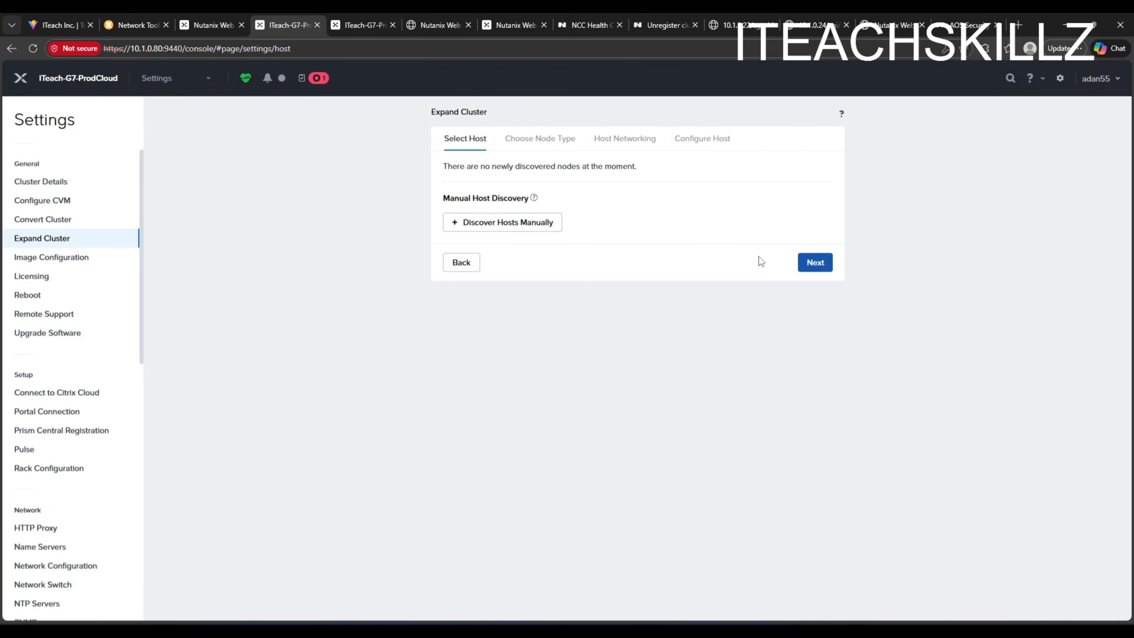
click(470, 258)
click(809, 299)
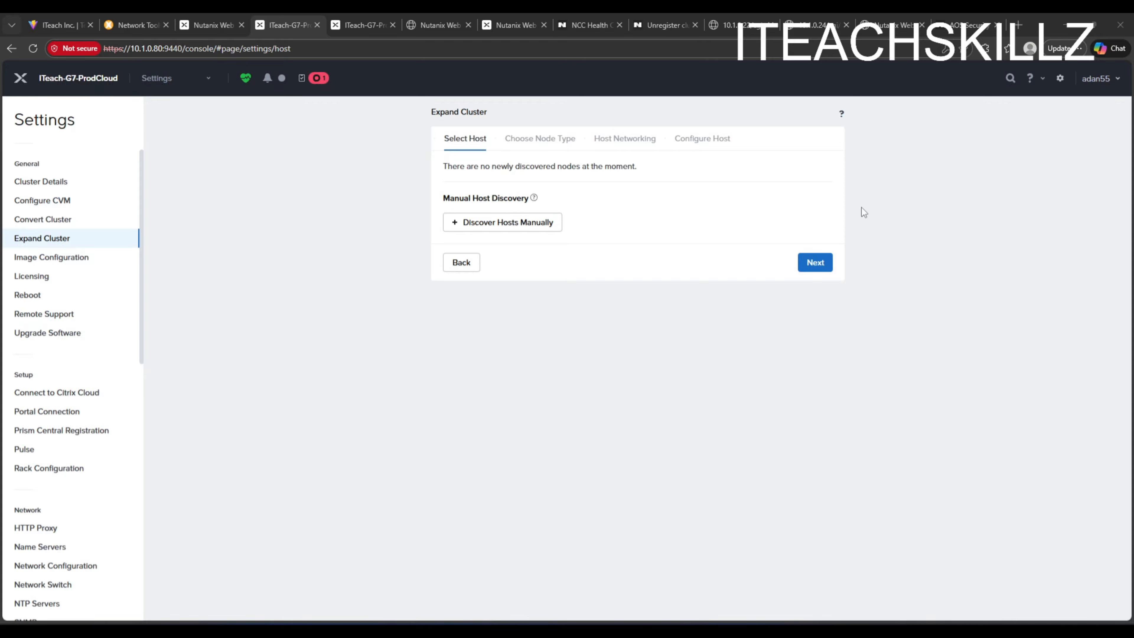
click(807, 261)
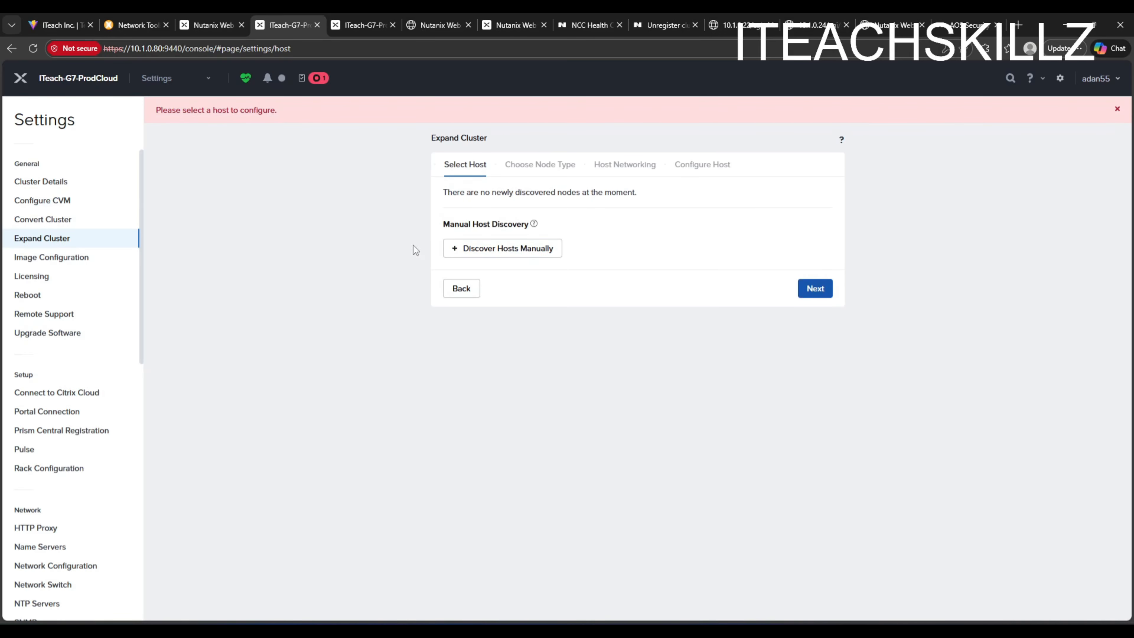
- Open manual host discovery and add host entries 10.1.0.70 and 10.1.0.71
click(485, 250)
click(827, 237)
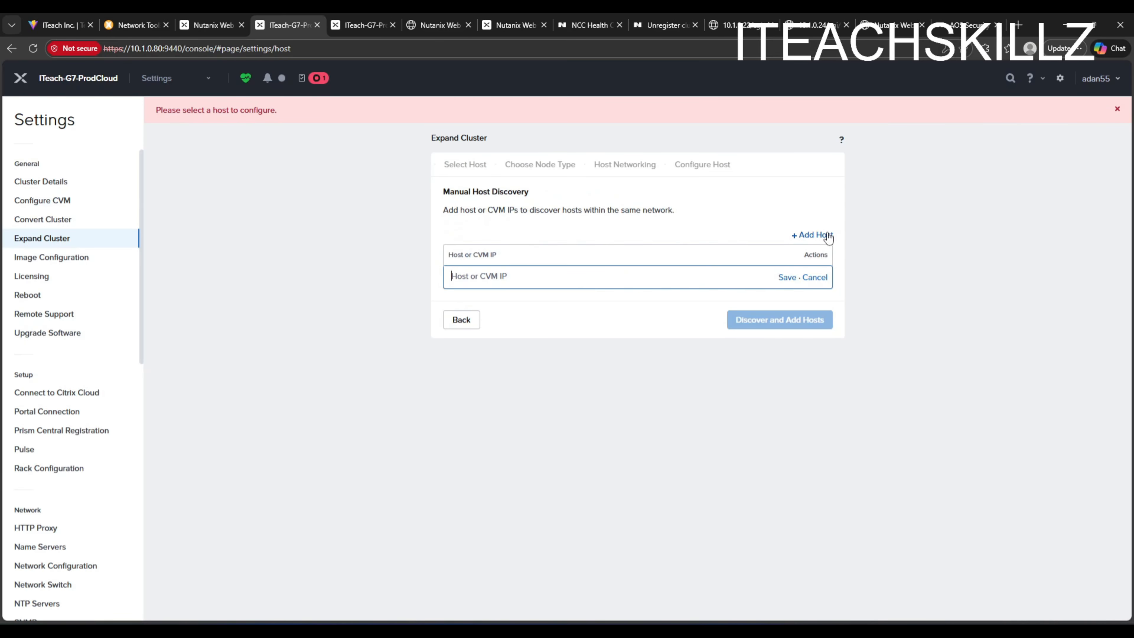
text(10.1.0.70)
key(Return)
text(10.)
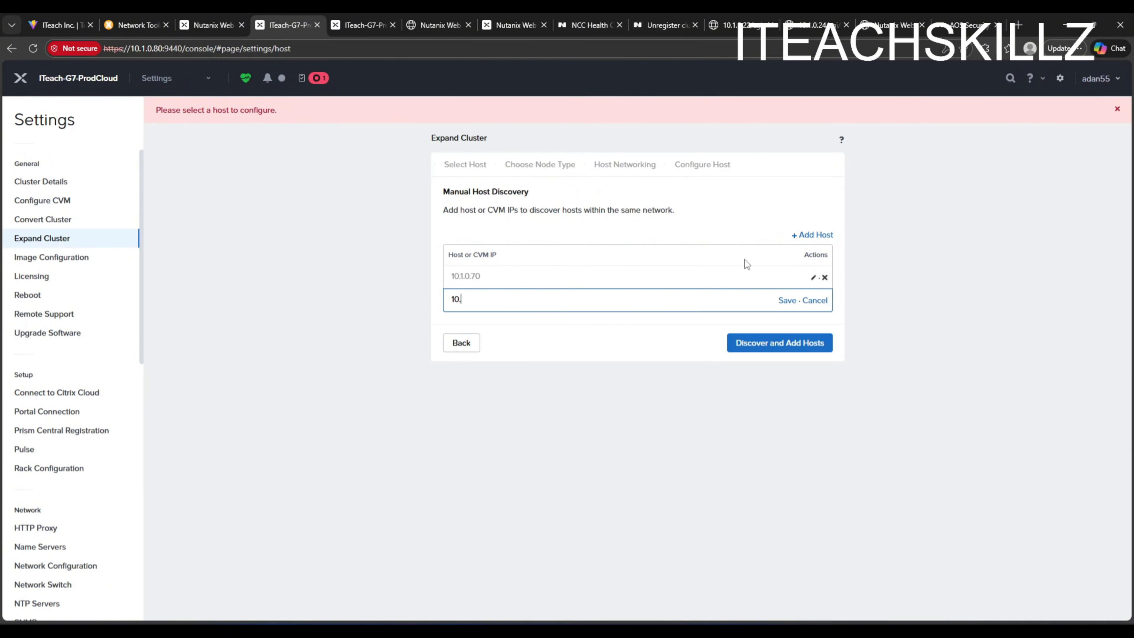
text(1.0.71)
- Start adding a third host or CVM IP entry beginning with 10
click(803, 234)
text(10.1.0)
click(811, 234)
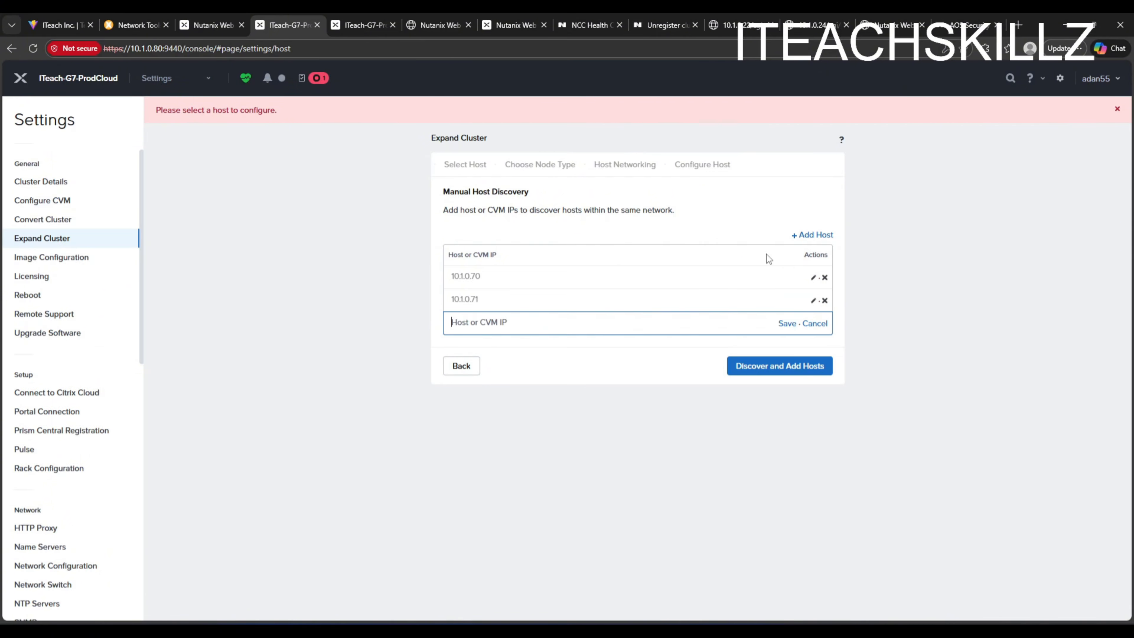
text(10.1.0.1)
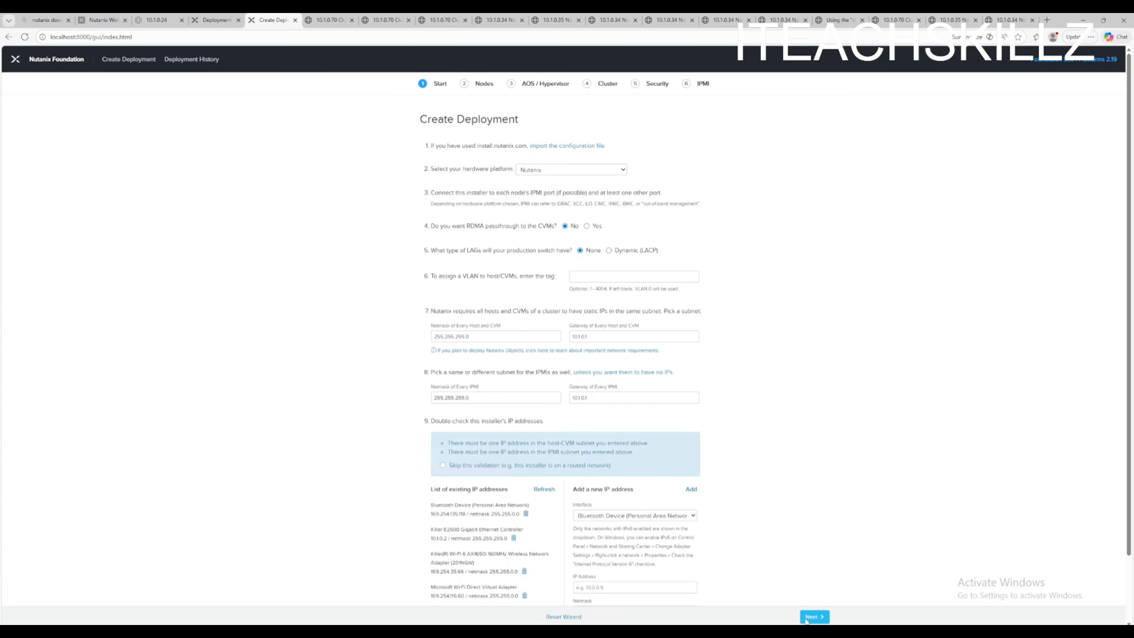
- Switch to Nutanix Foundation, choose the installer's network interface, and advance past the Start and Nodes pages to AOS / Hypervisor
click(669, 516)
click(634, 539)
click(815, 617)
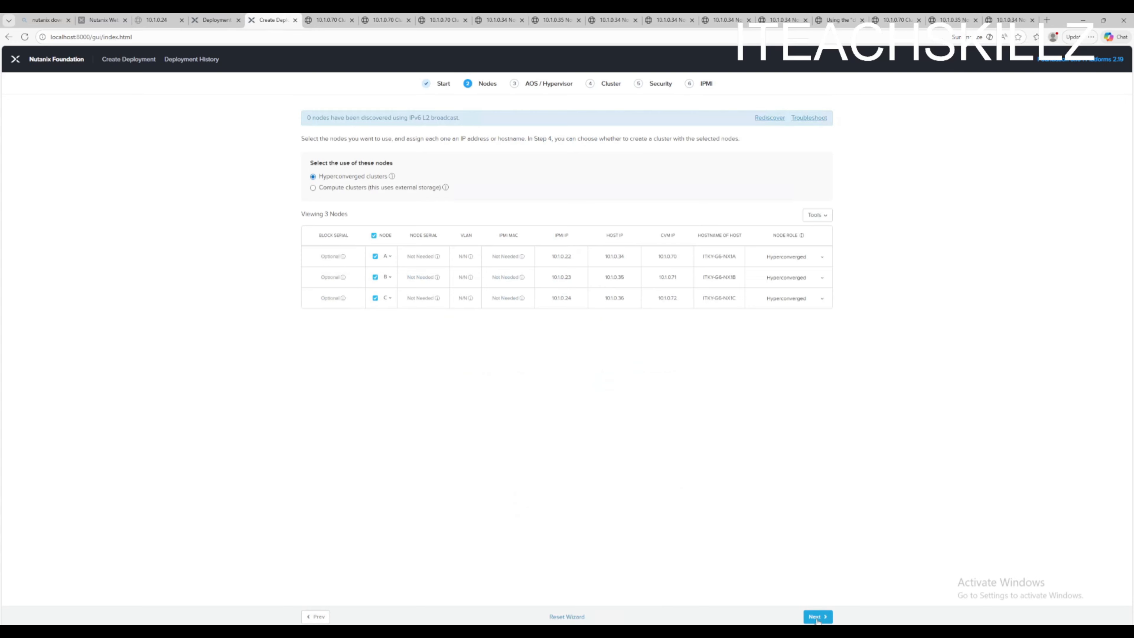
click(817, 619)
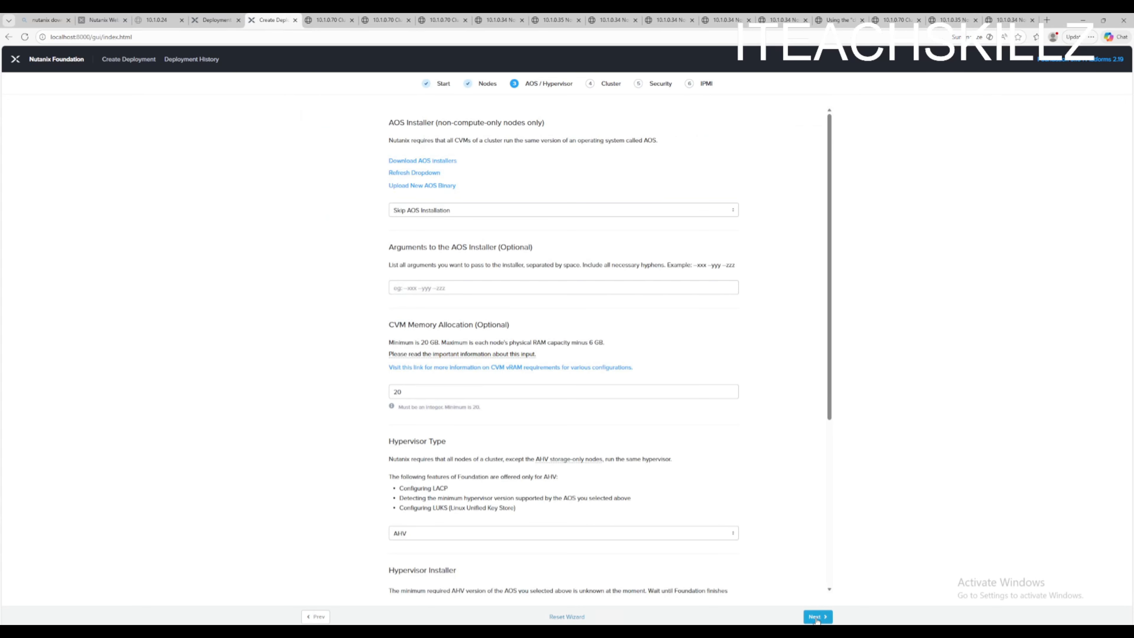
- Choose the ganges 7.5 AOS installer package as the AOS installer
click(469, 216)
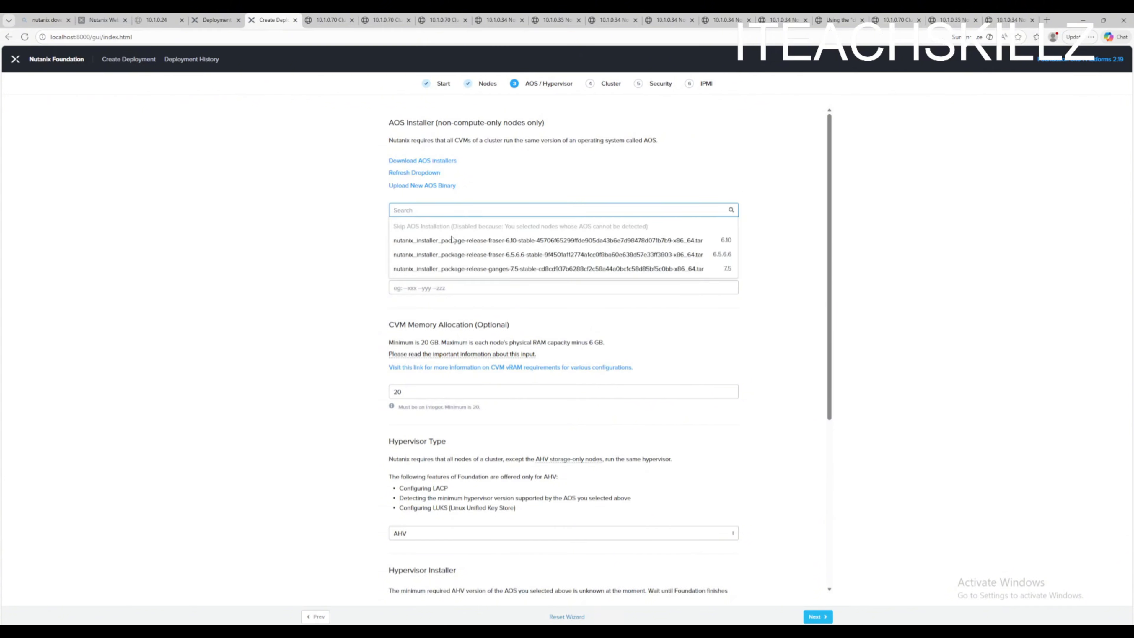
click(554, 272)
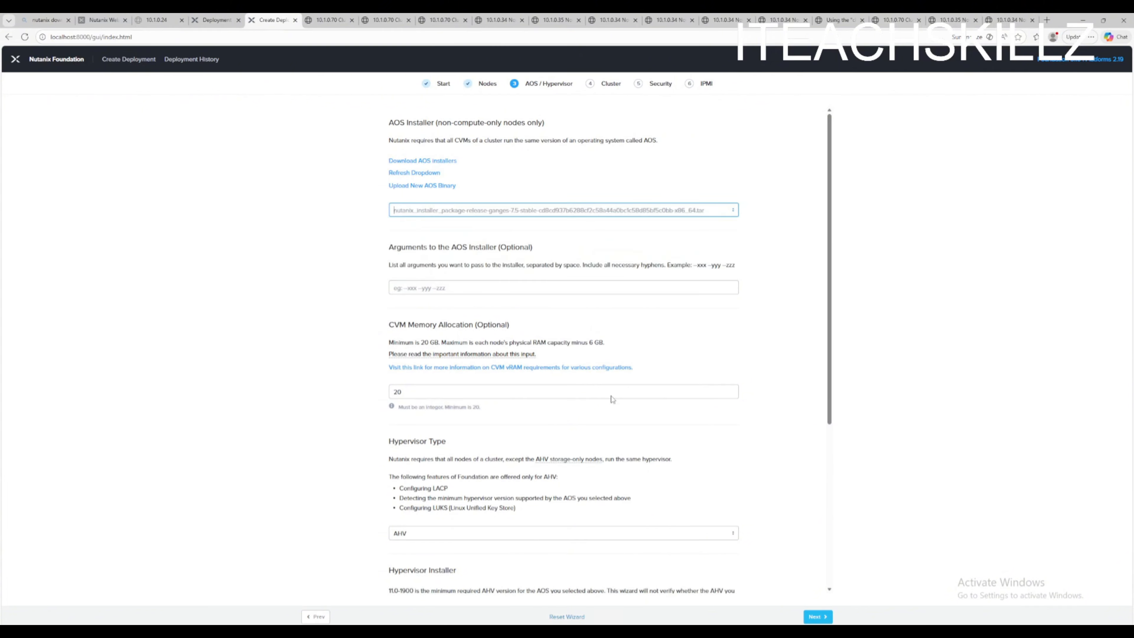
scroll(613, 397, down, 3)
scroll(618, 268, up, 3)
click(621, 209)
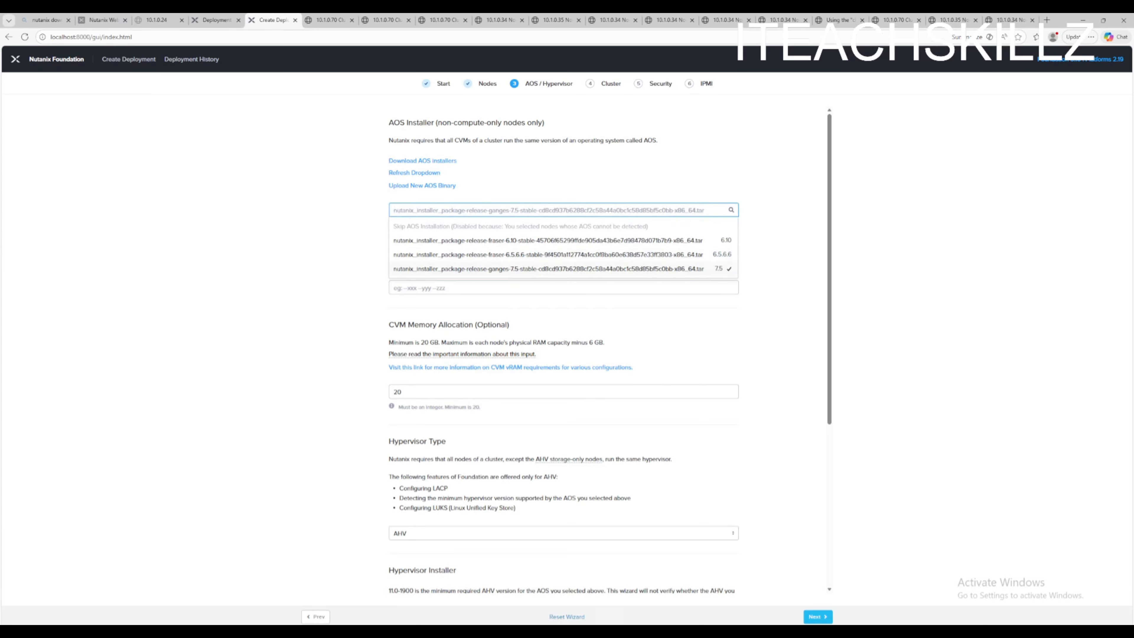
click(691, 268)
- Select the AHV DVD x86_64 11.0.1900 hypervisor installer, acknowledge the non-whitelist risk, and continue to the Cluster page
scroll(625, 394, down, 5)
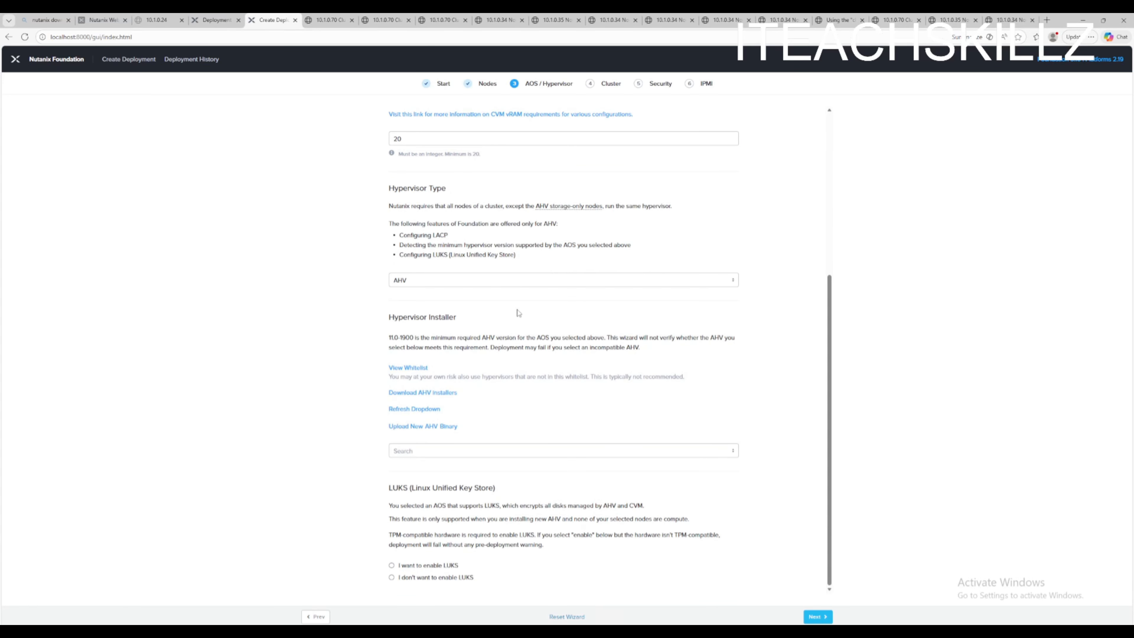
click(513, 451)
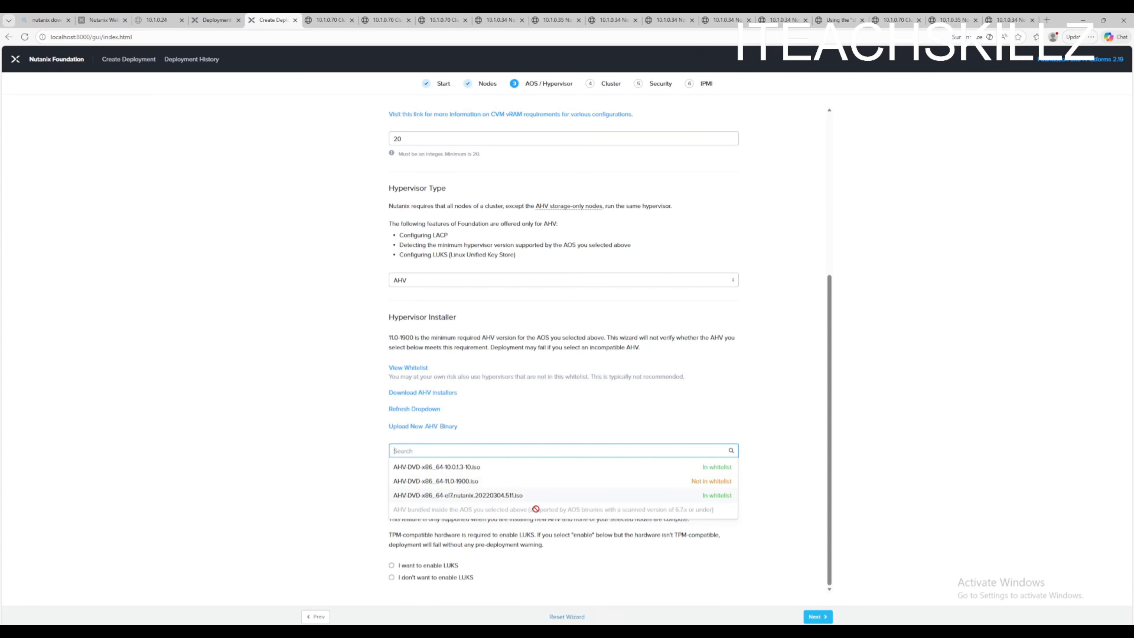
click(475, 481)
scroll(491, 505, down, 3)
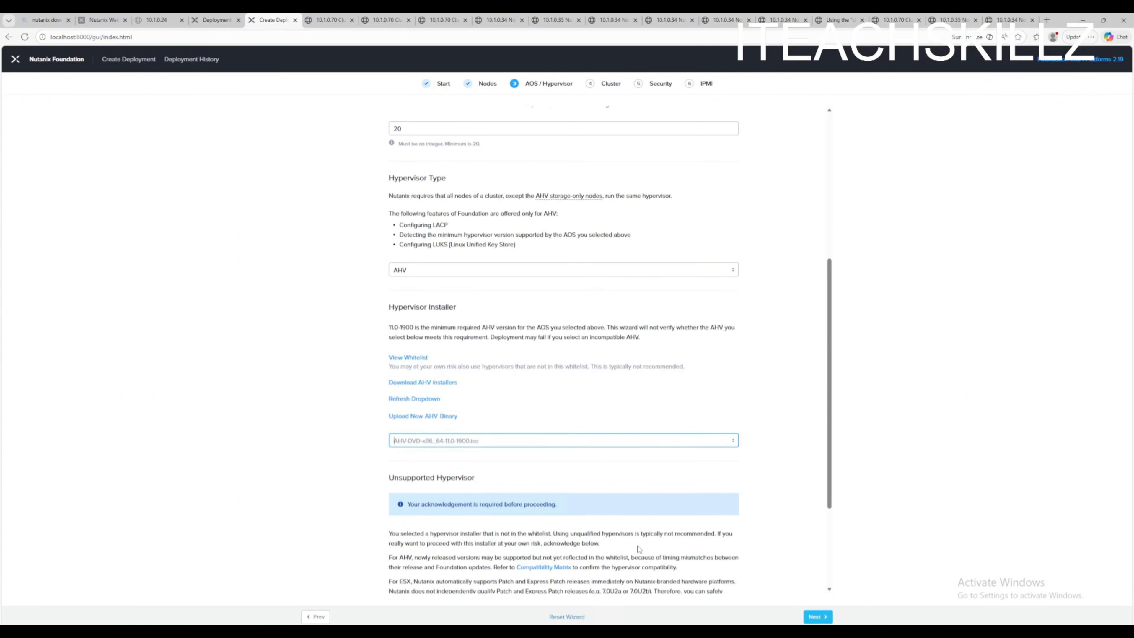
scroll(393, 501, down, 1)
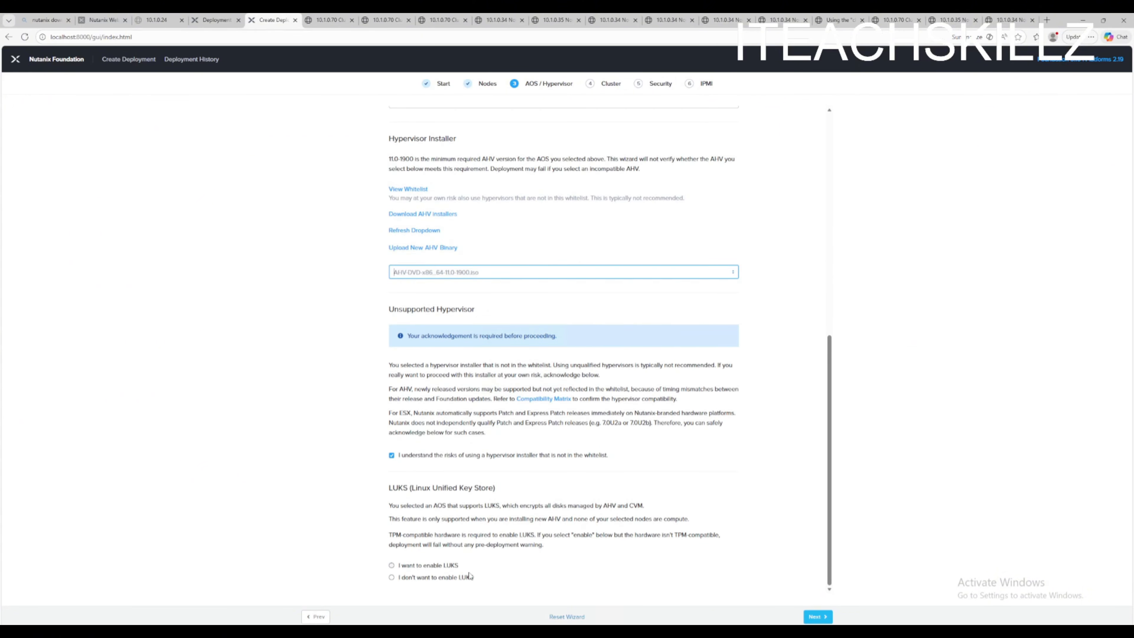
click(811, 618)
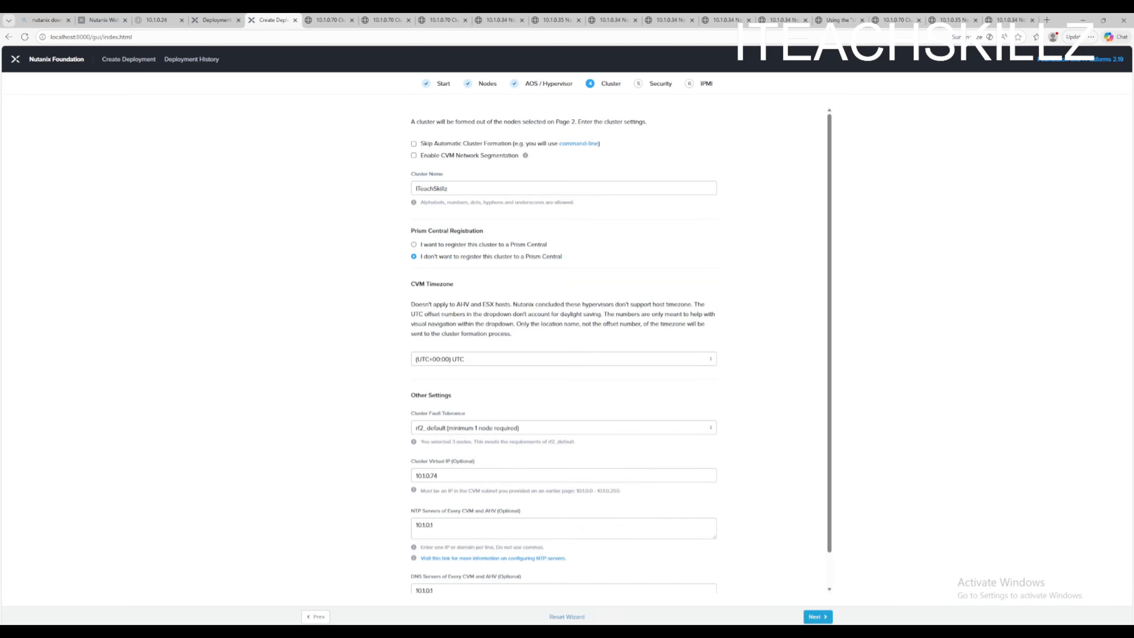
- Enable Skip Automatic Cluster Formation and continue to the IPMI page
click(442, 145)
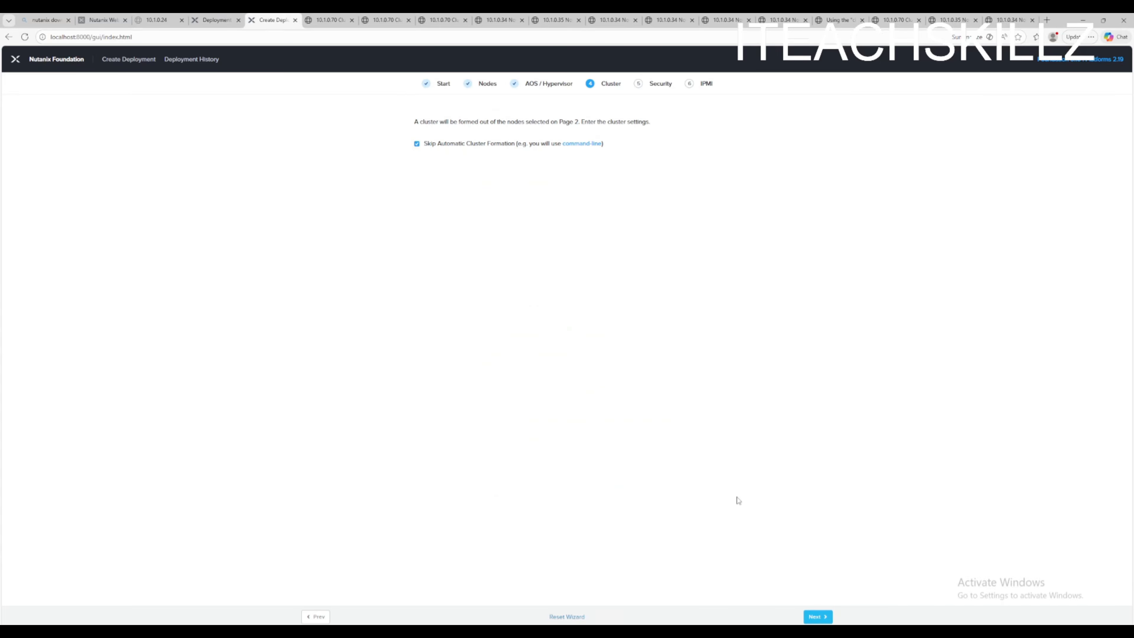
click(811, 616)
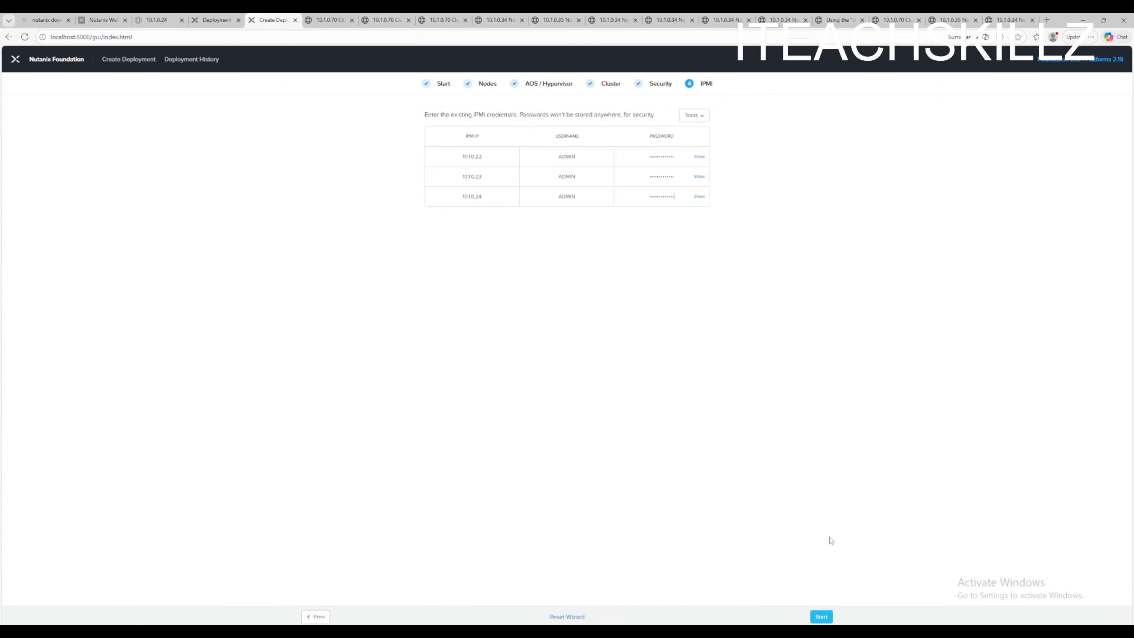
- Start the deployment and choose Ignore and Re-image in the data-loss warning
click(822, 616)
click(598, 366)
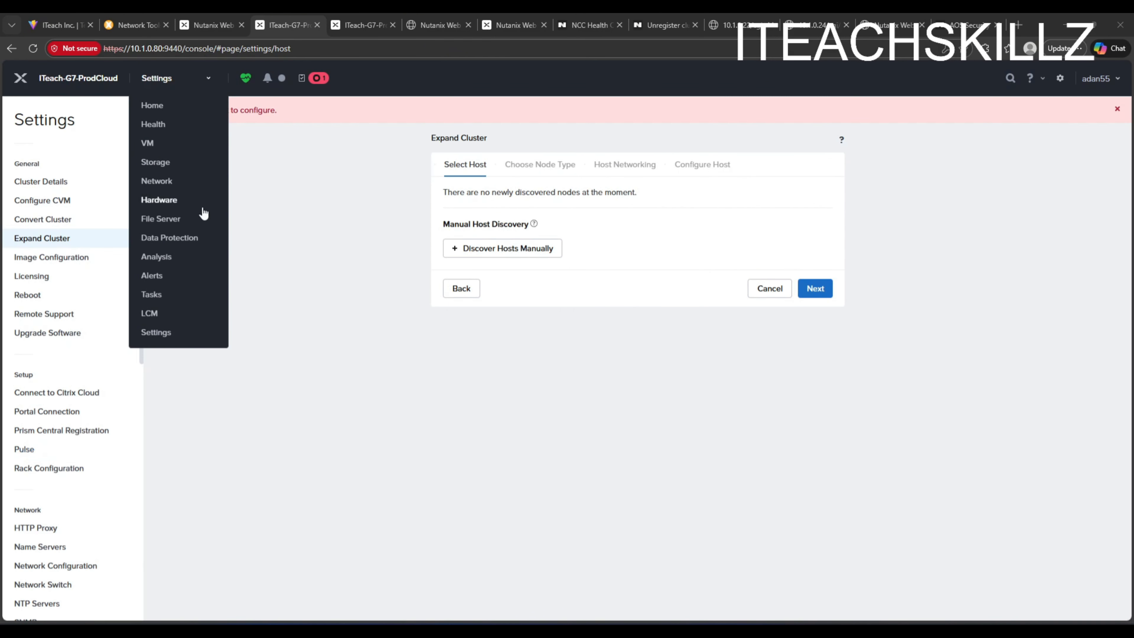
click(165, 201)
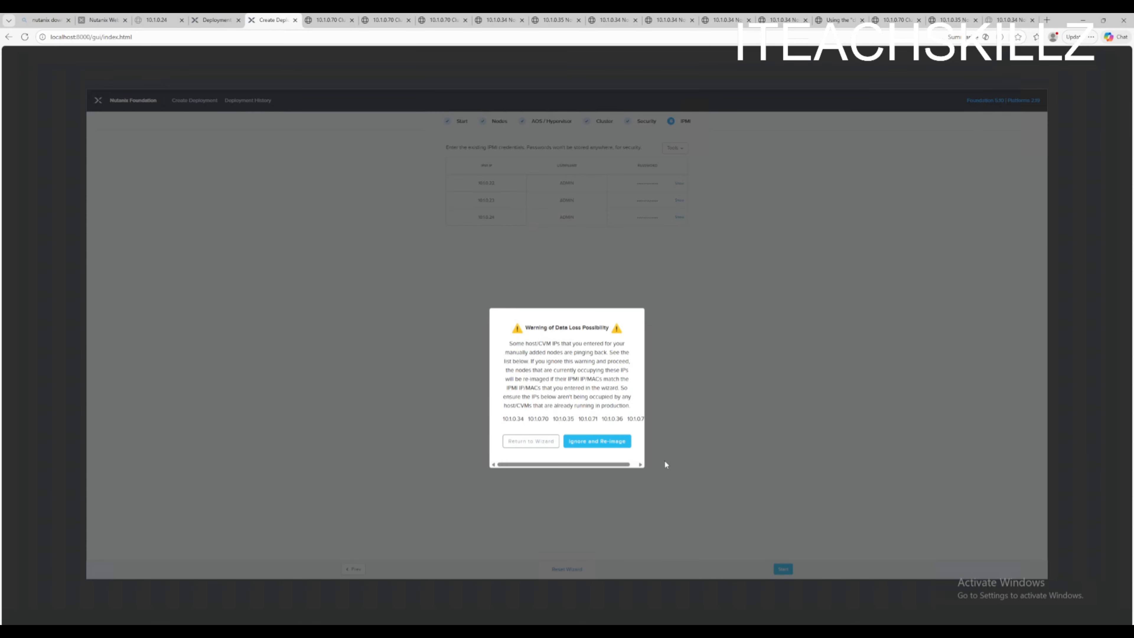
click(620, 443)
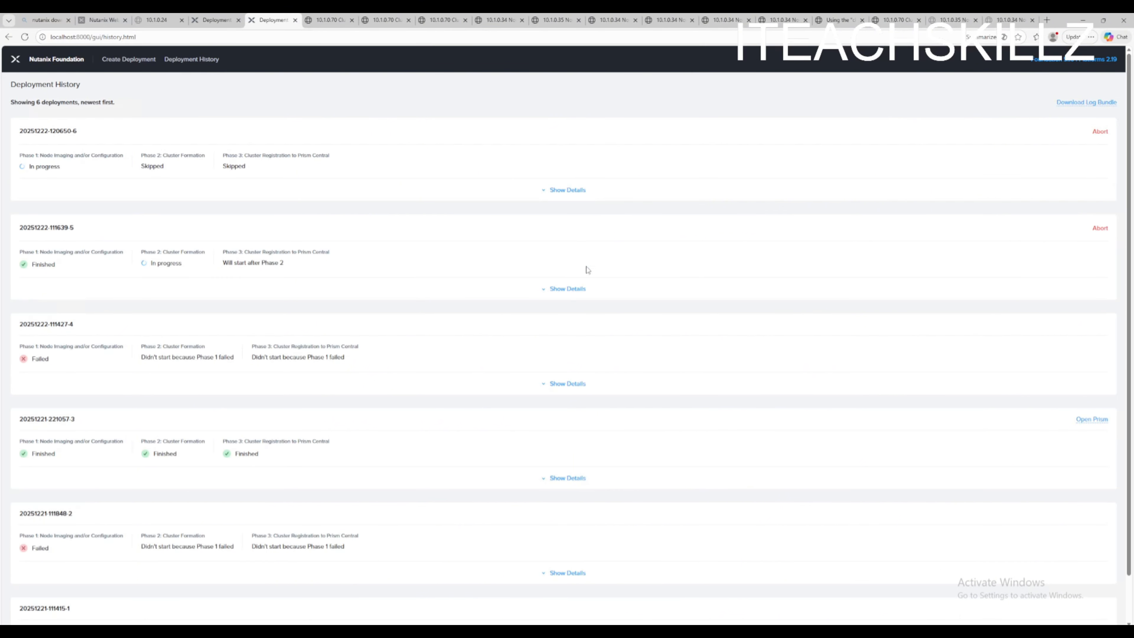
click(1100, 229)
click(546, 191)
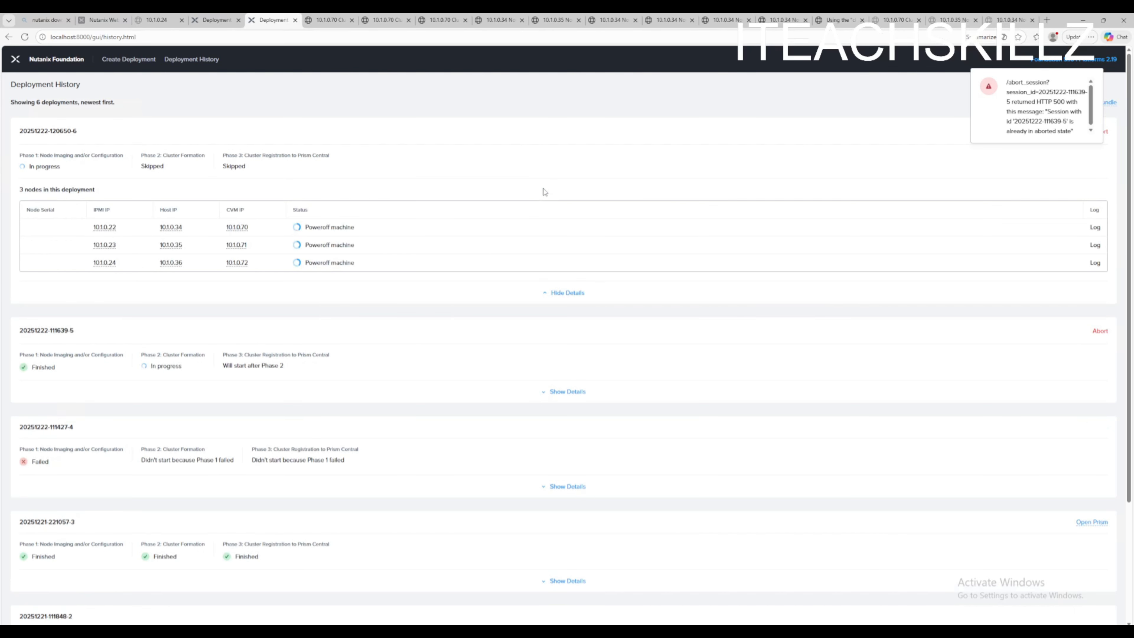
click(549, 393)
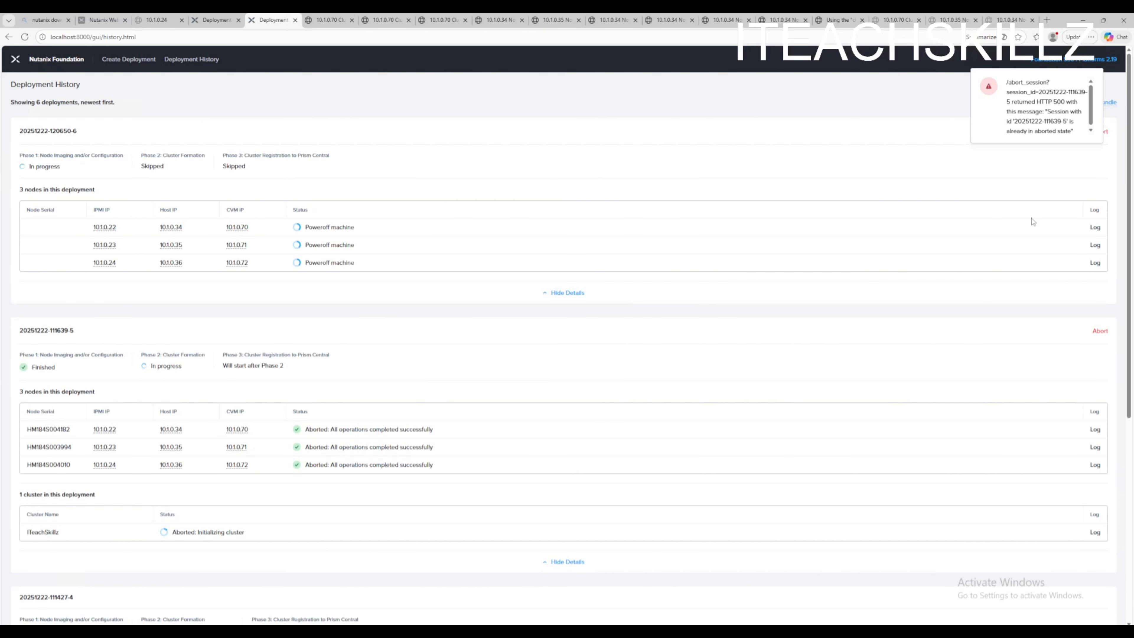
- Open the imaging log of the first node in the running deployment and read its progress
click(1095, 227)
click(260, 21)
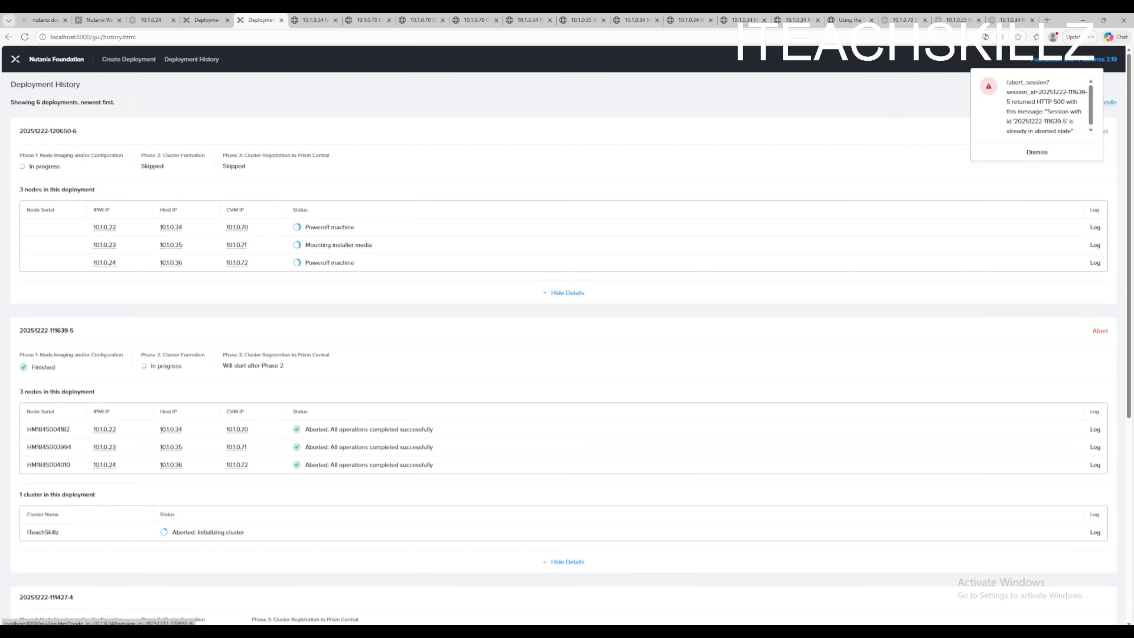
click(1036, 155)
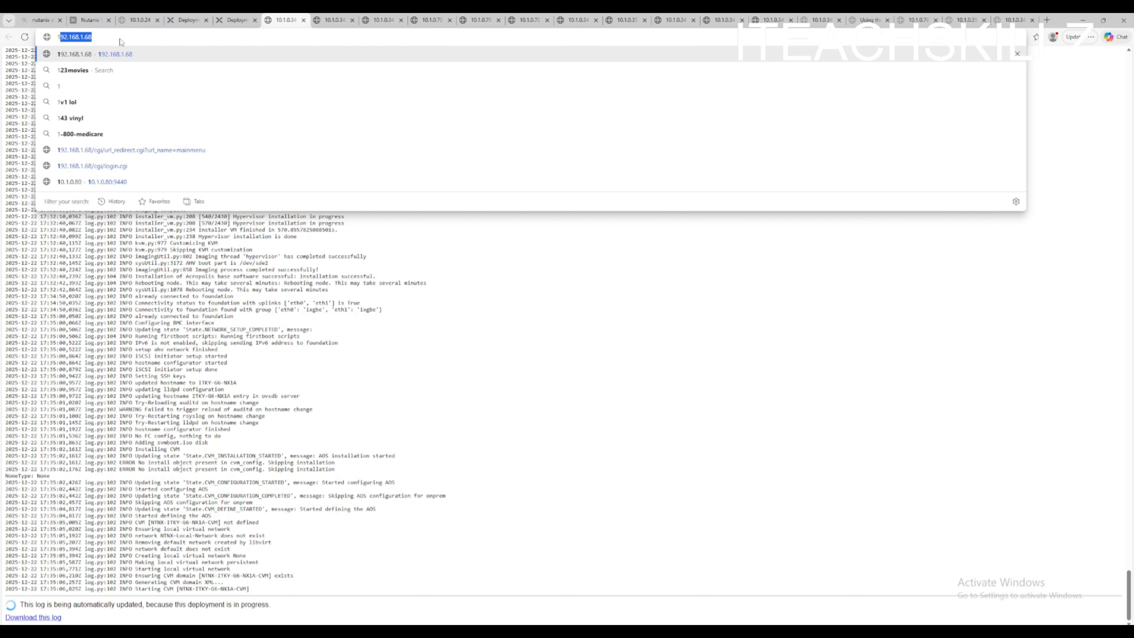
drag(119, 39, 13, 35)
key(Right)
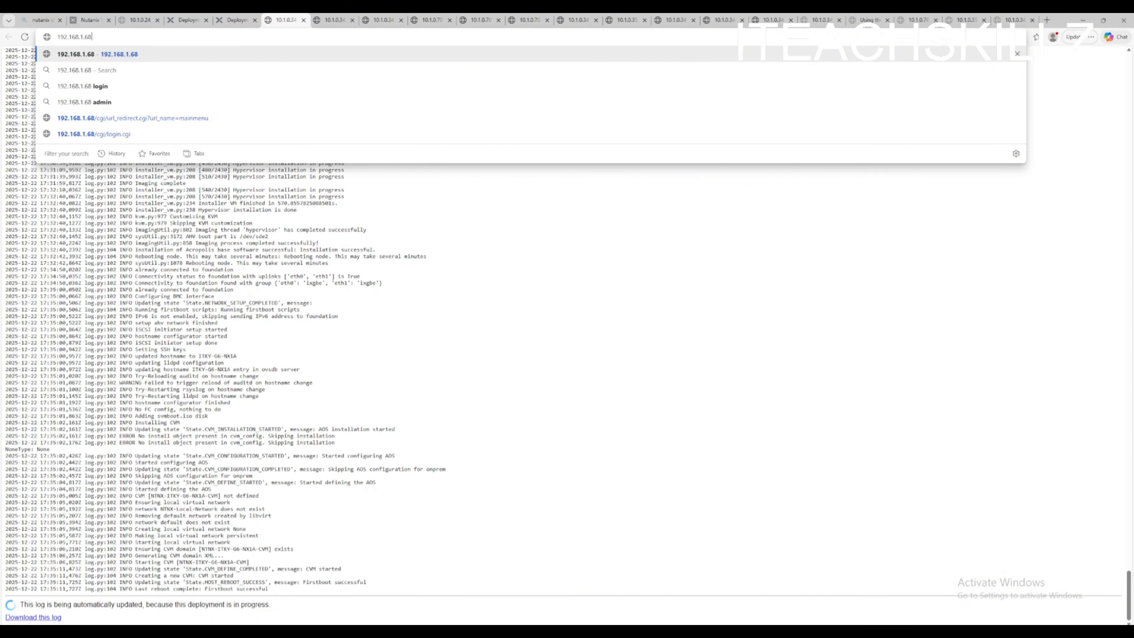
click(247, 22)
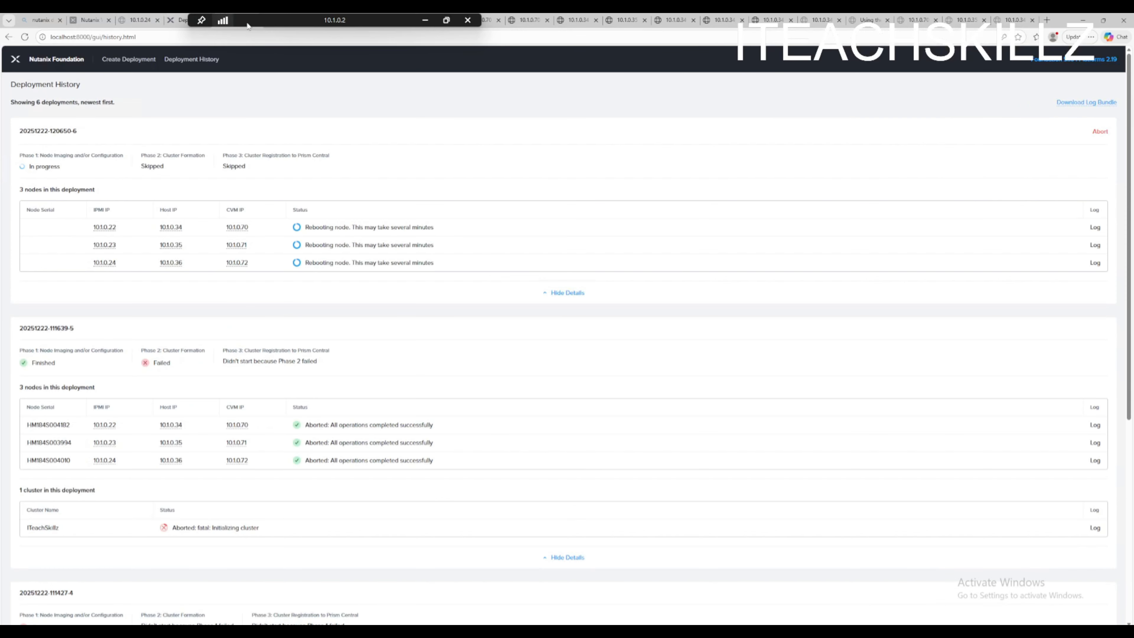
- Open the IPMI web page of node 10.1.0.24, proceeding past the certificate warning
mouse_move(105, 257)
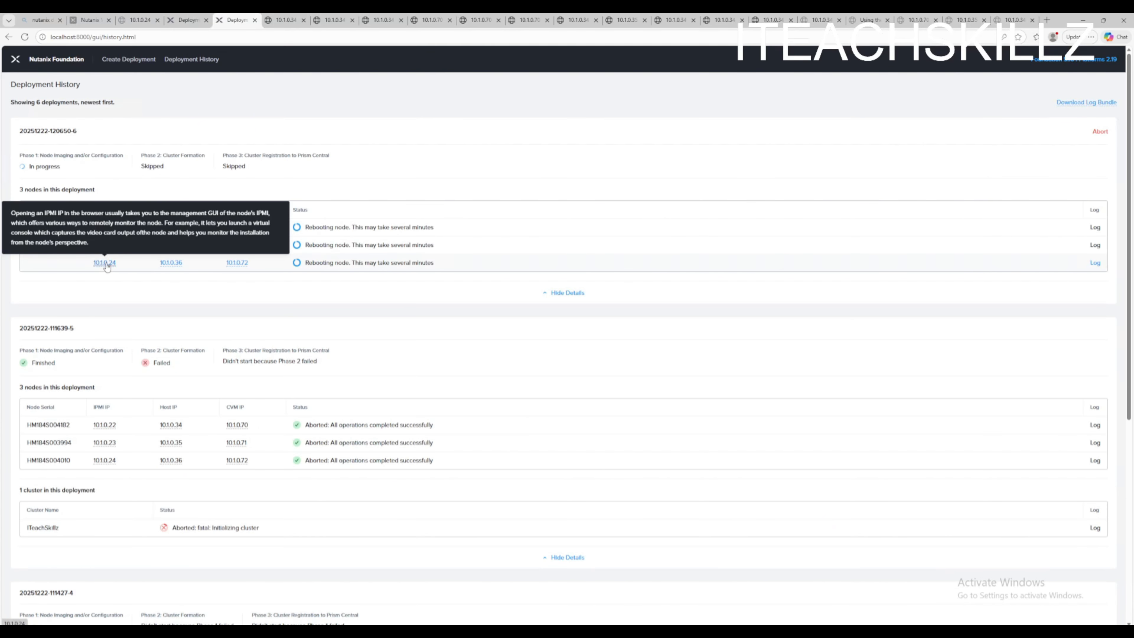
click(104, 262)
click(456, 264)
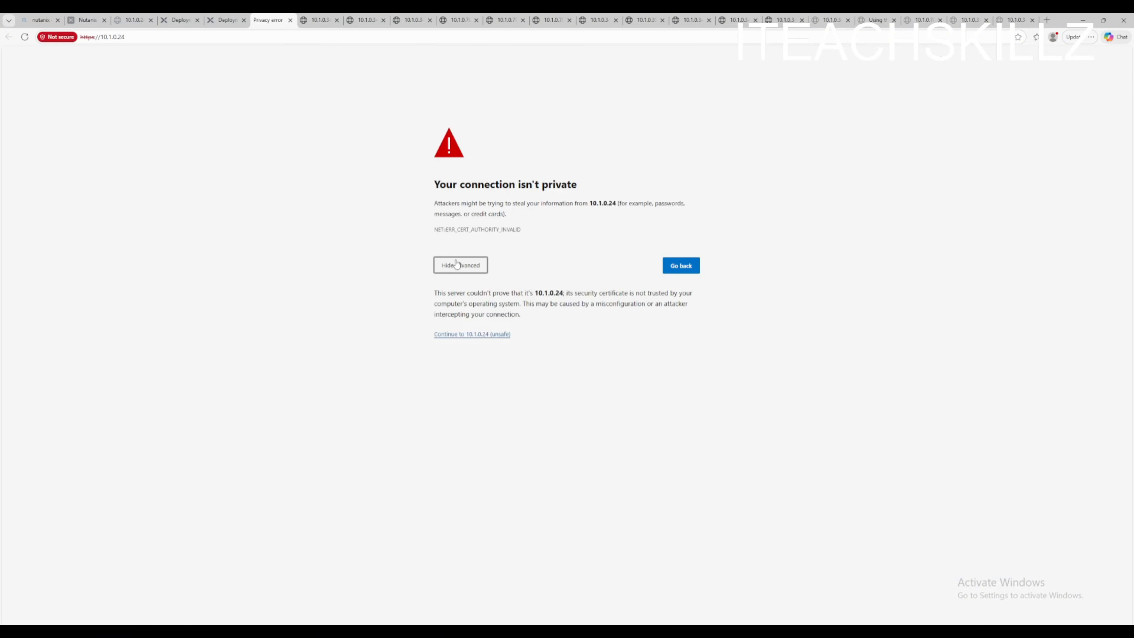
click(485, 334)
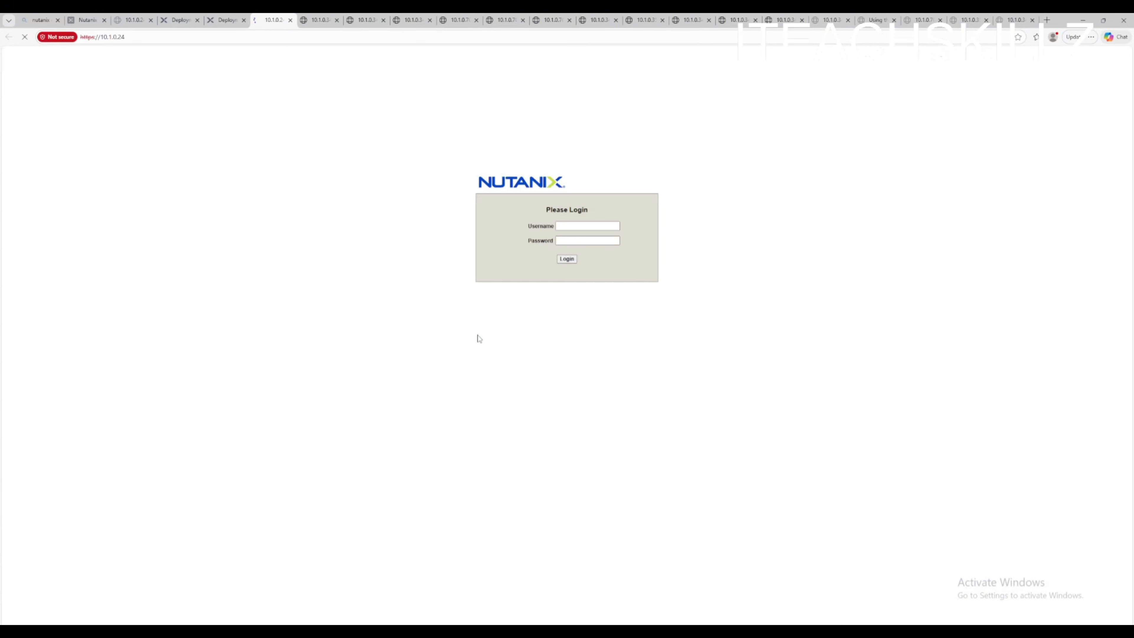
- Try to log in to the IPMI page with the saved credentials
click(568, 227)
key(Tab)
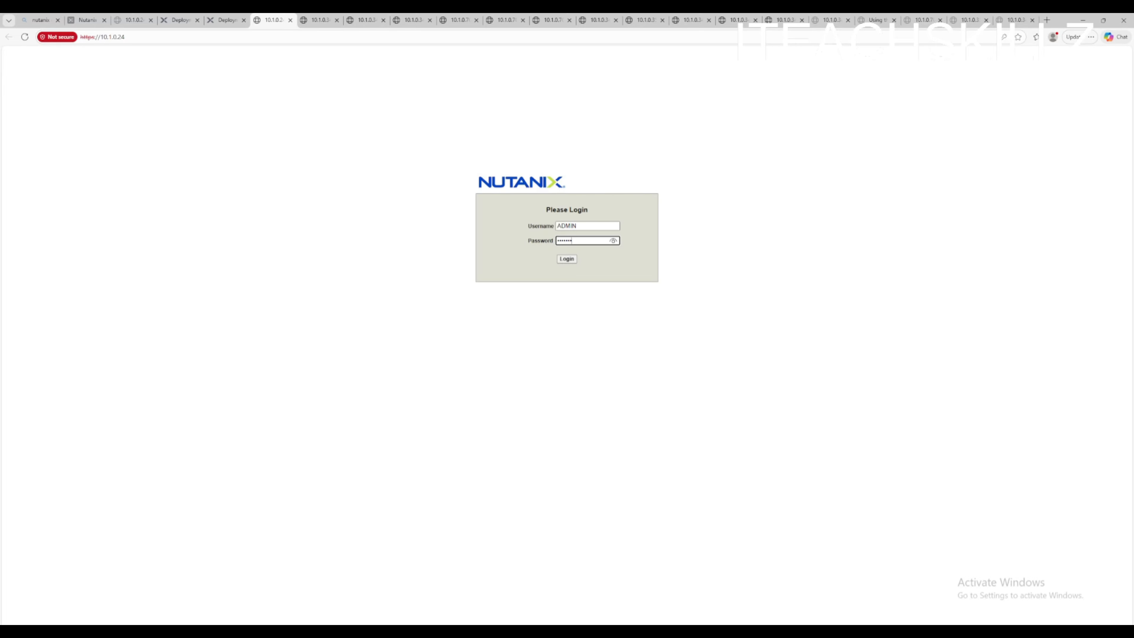
key(Return)
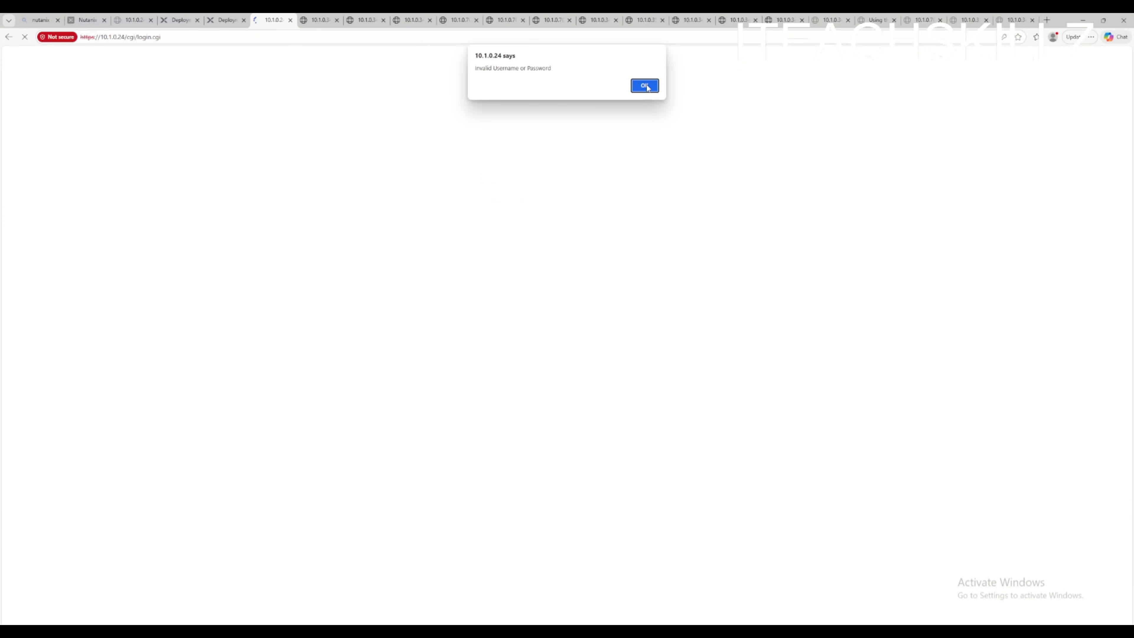
click(646, 86)
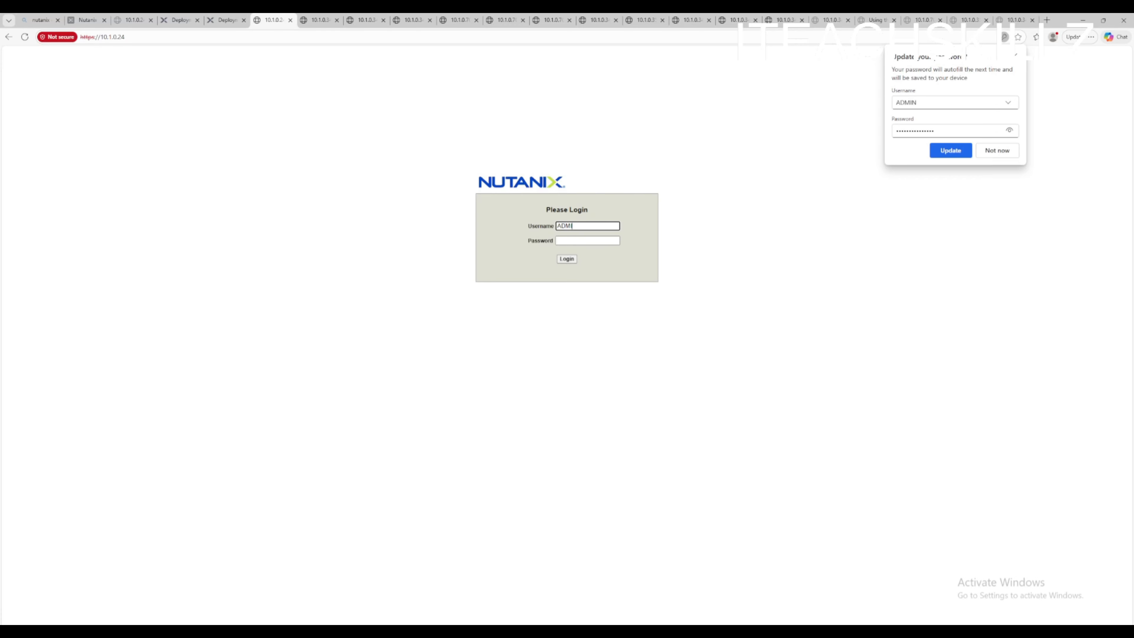
- Log in to the IPMI as ADMIN with the IPMI password
text(ADMIN)
key(Tab)
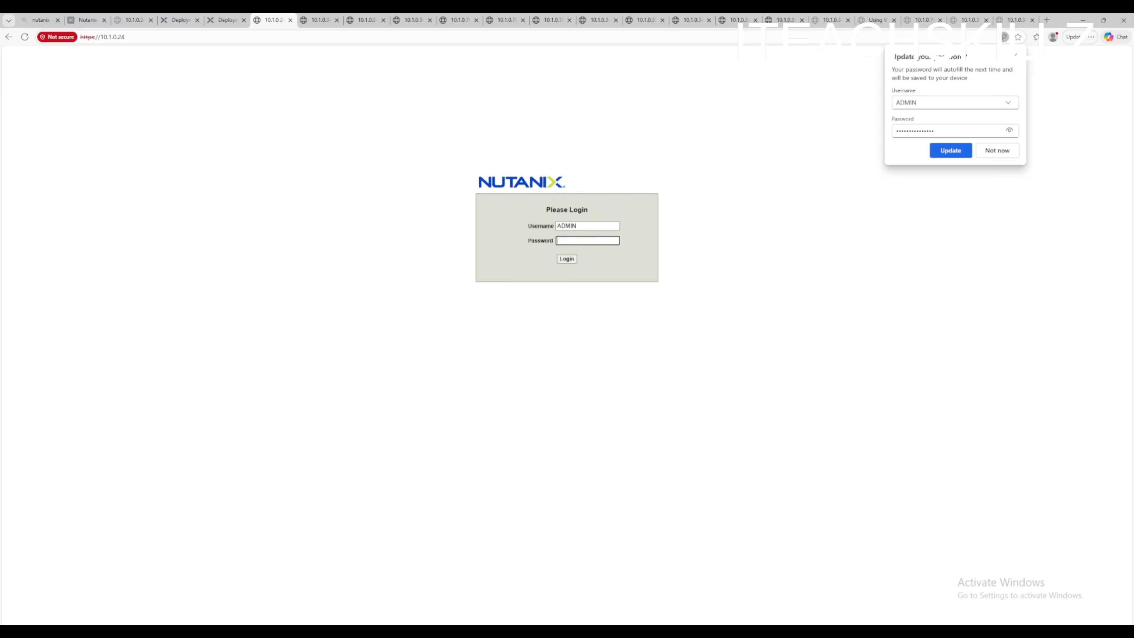
text(•••••)
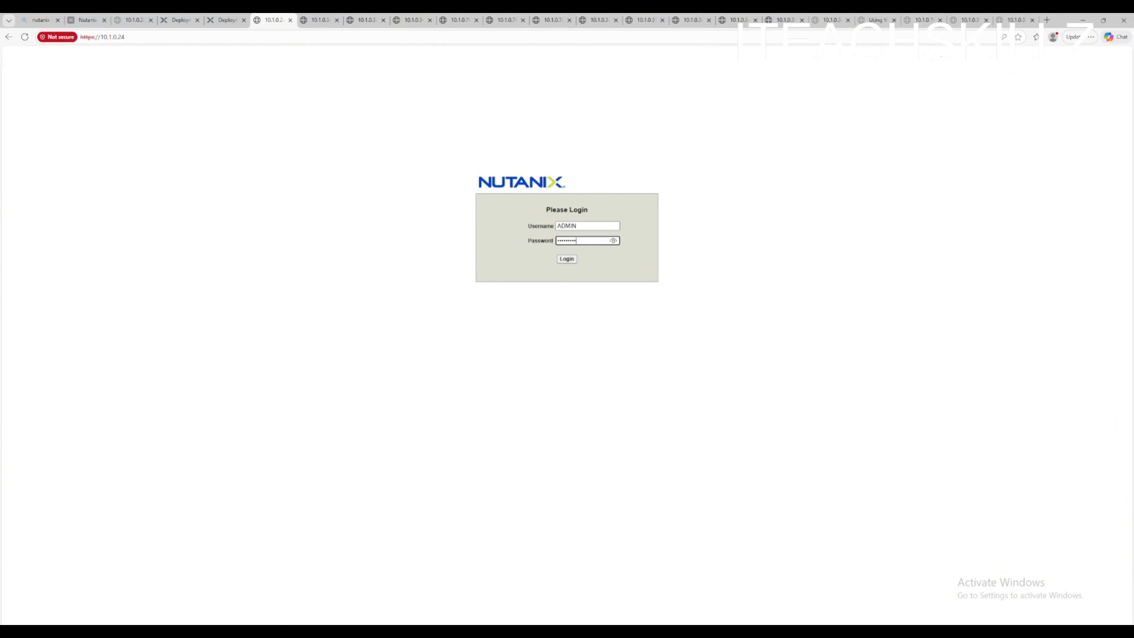
key(Return)
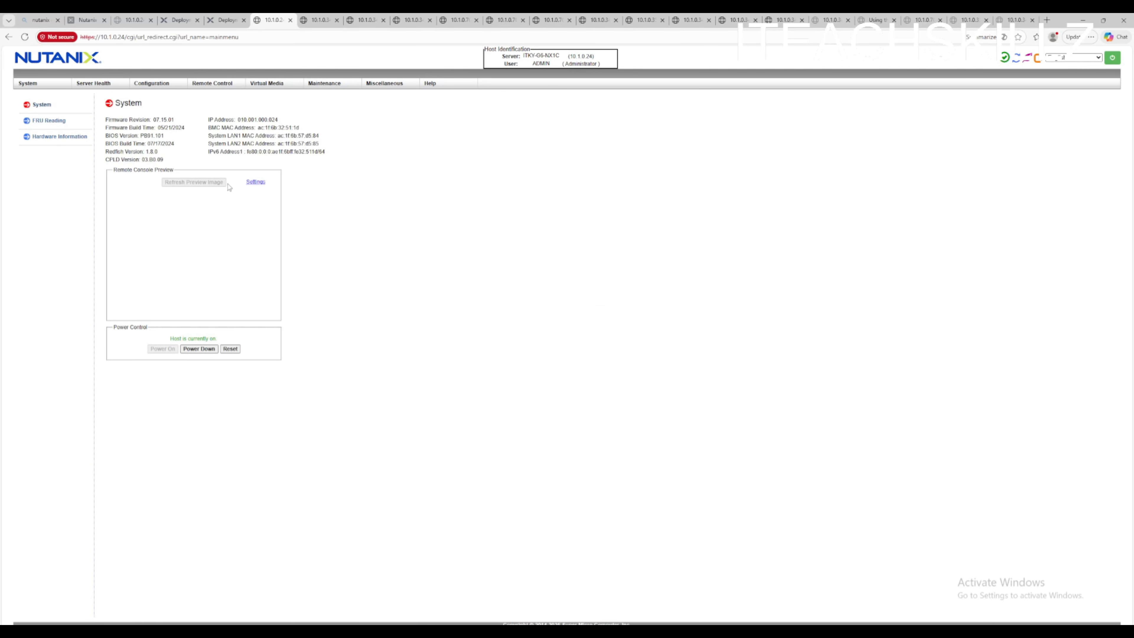
- Launch the HTML5 remote console for the node and maximize its window
click(214, 83)
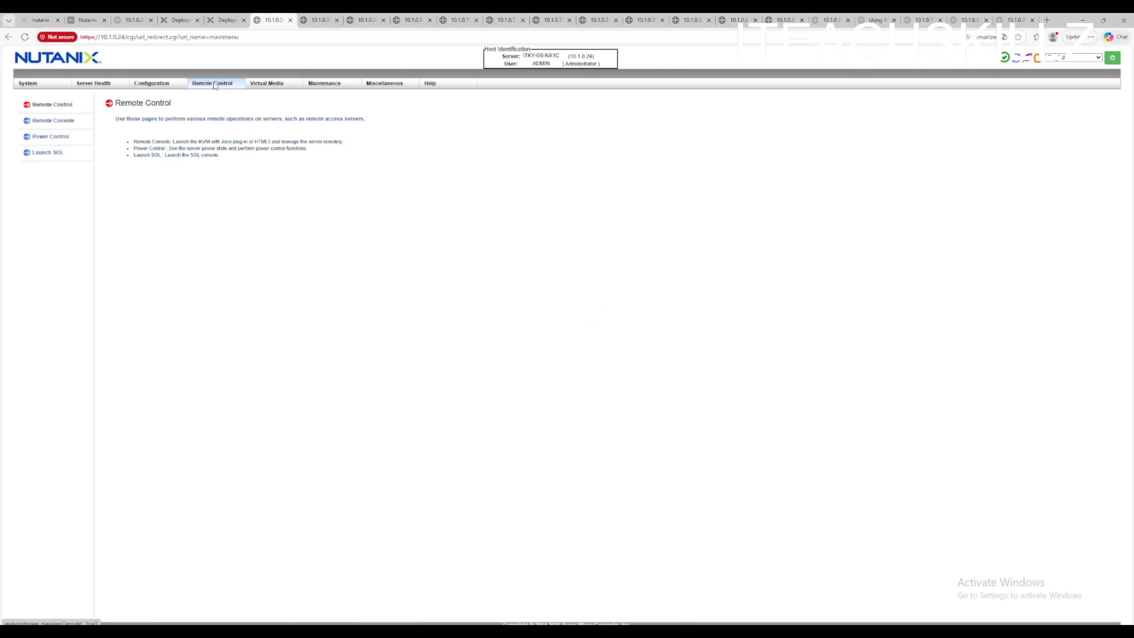
click(53, 120)
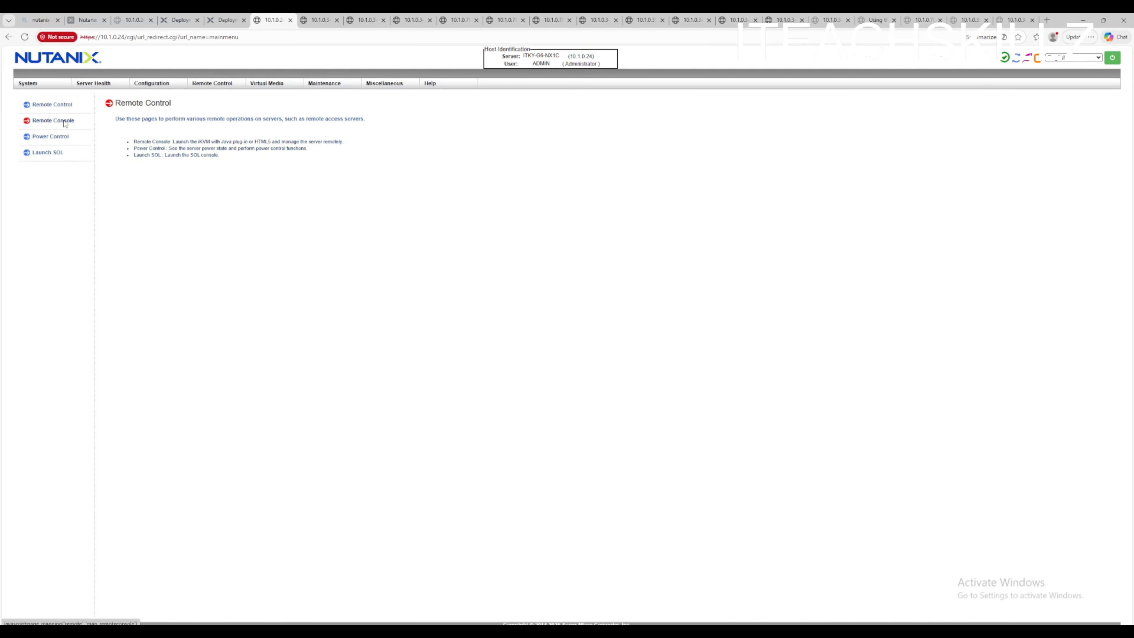
click(137, 188)
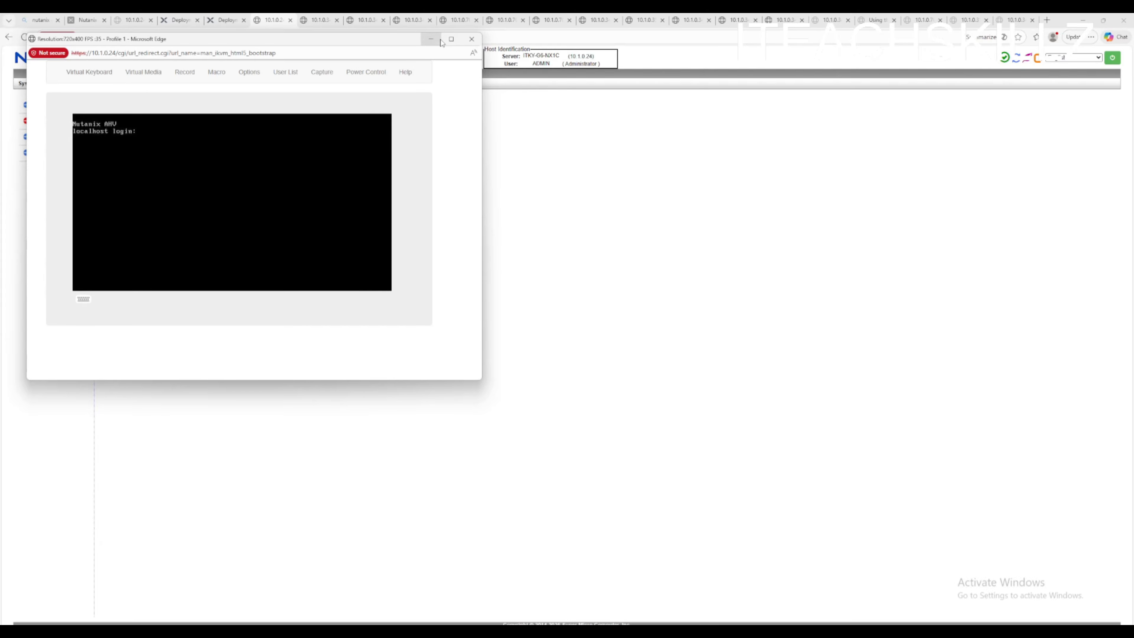
click(451, 39)
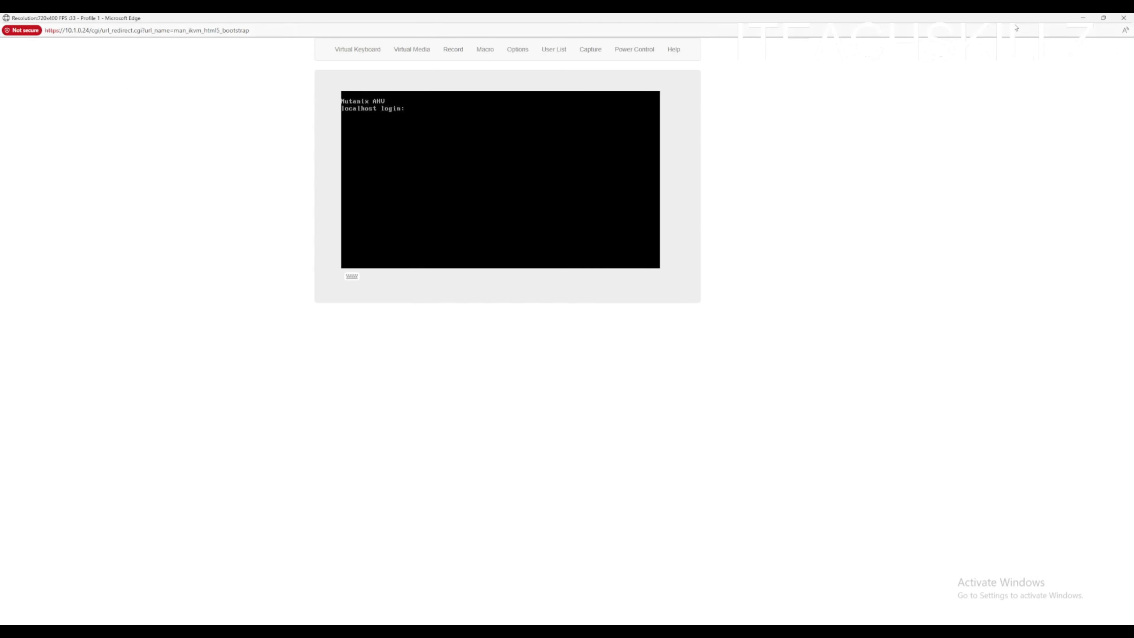
- Check the node statuses in the Foundation deployment history and return to the IPMI remote console page
click(1083, 18)
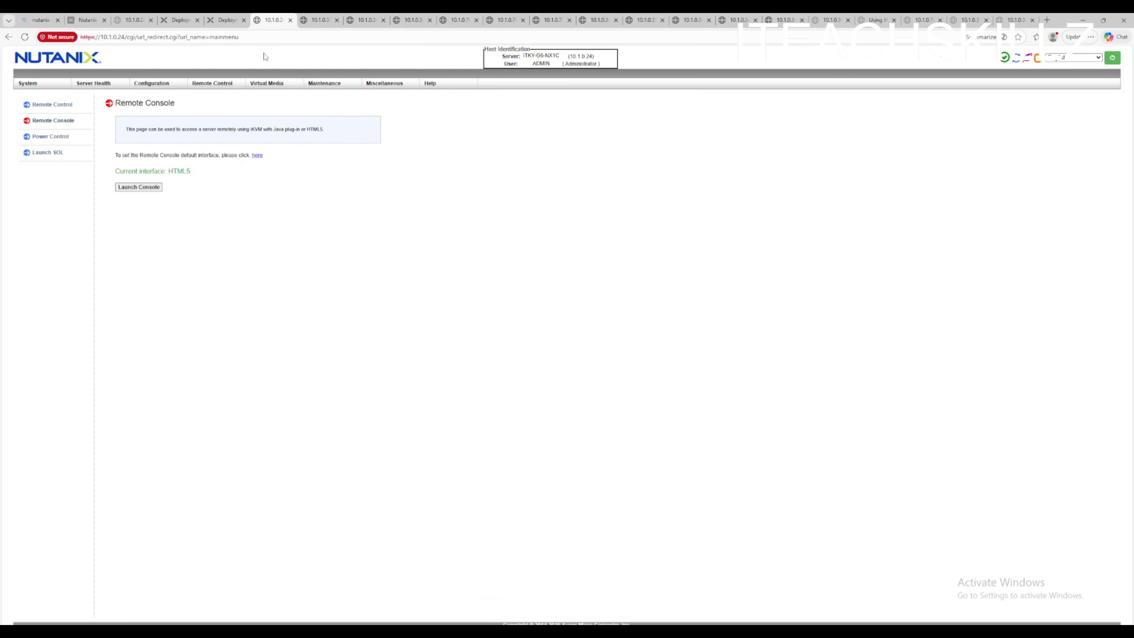
click(228, 20)
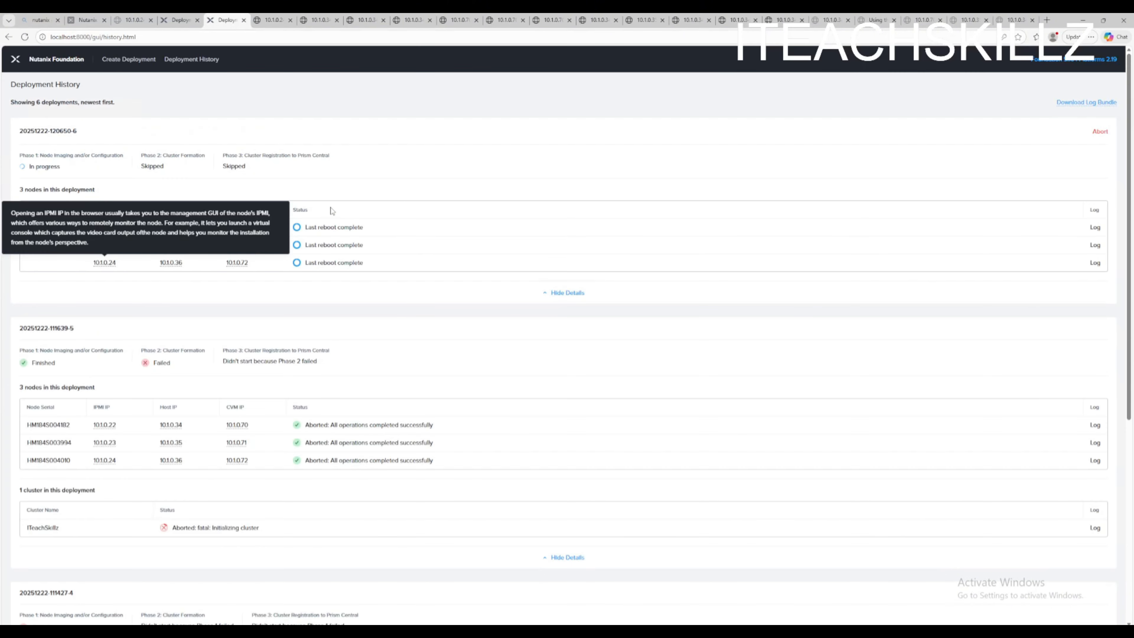
click(273, 20)
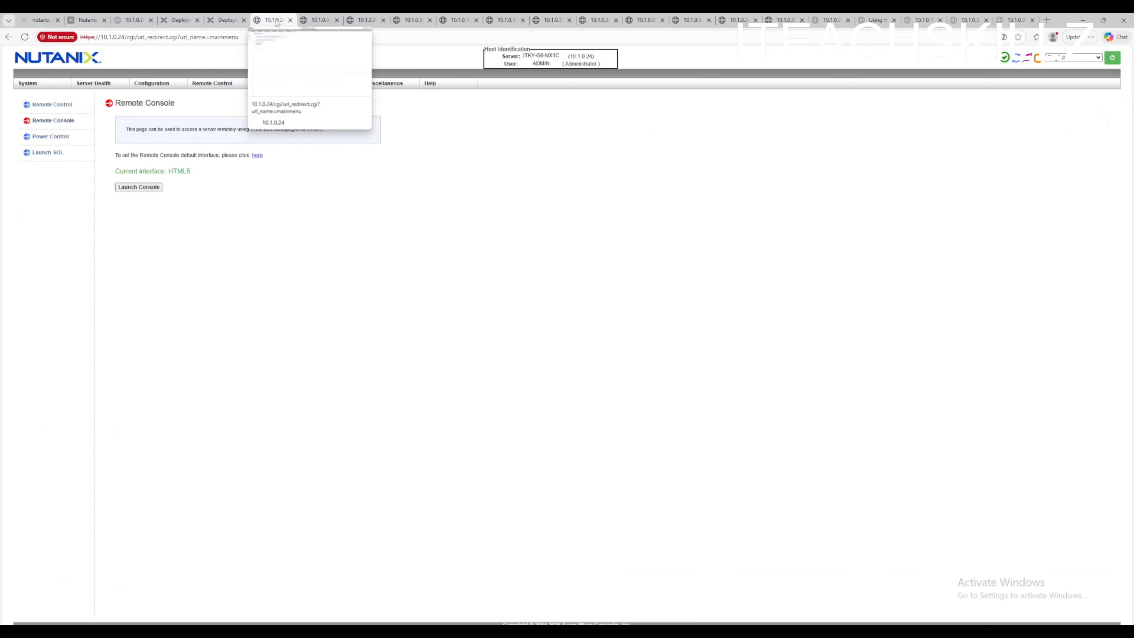
- Relaunch the node's HTML5 remote console, then open the first node's imaging log in the Foundation deployment history
click(155, 189)
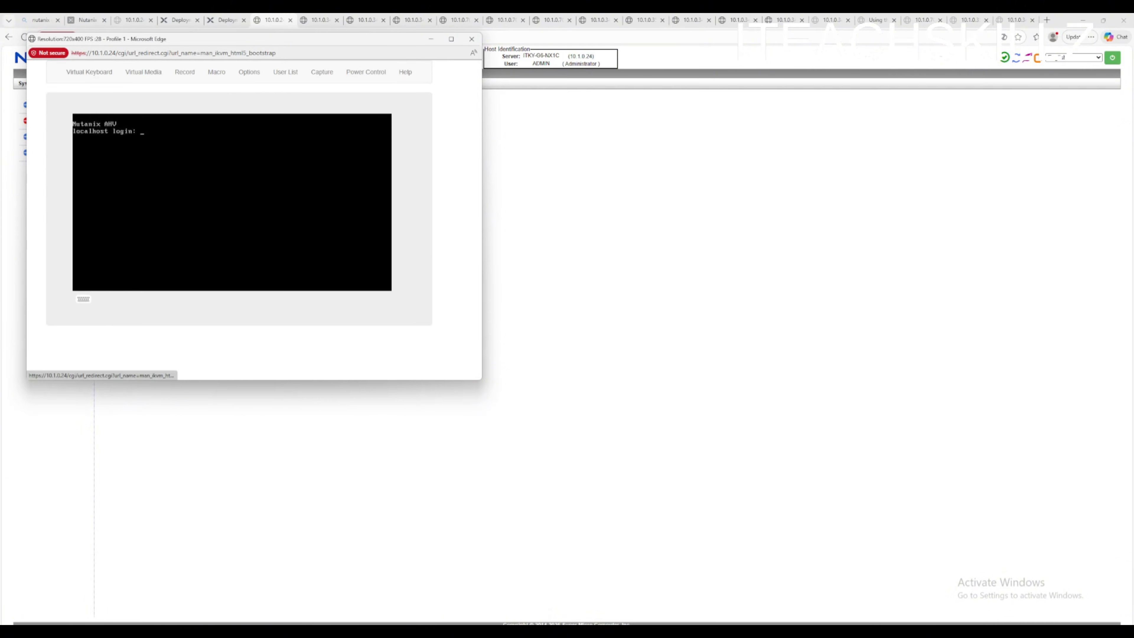
click(431, 39)
click(227, 19)
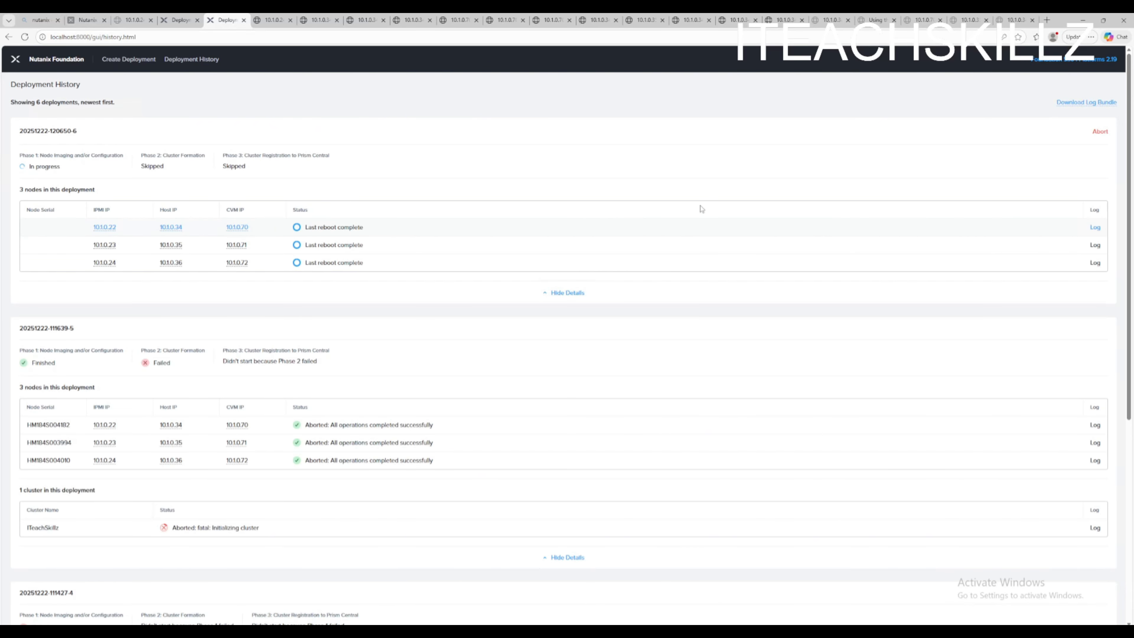
click(1096, 229)
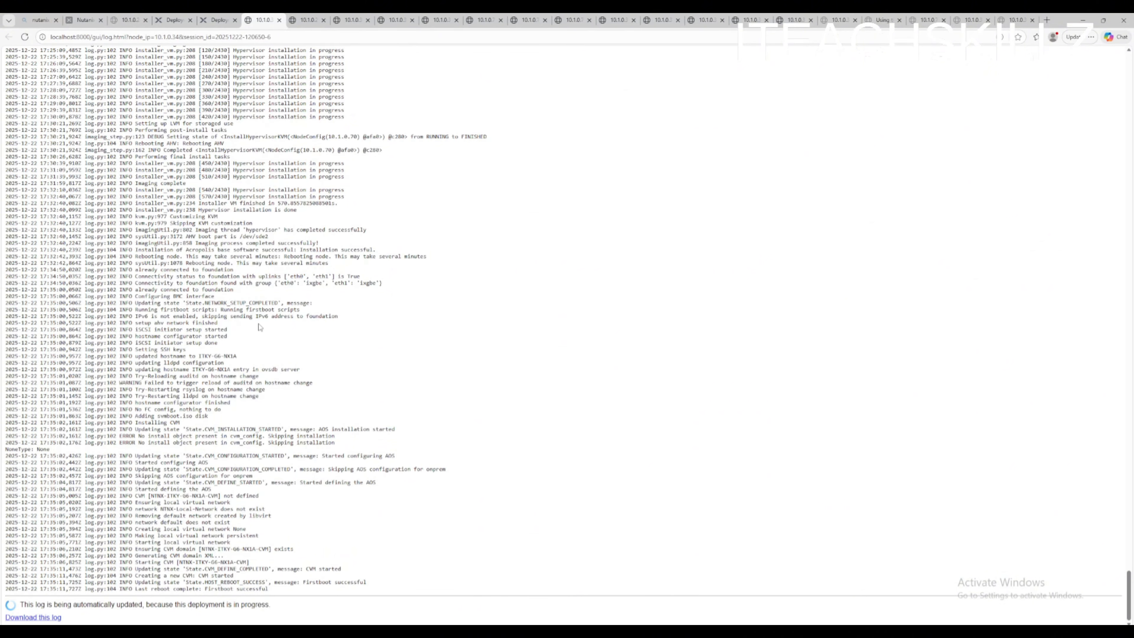
key(ctrl+shift+Tab)
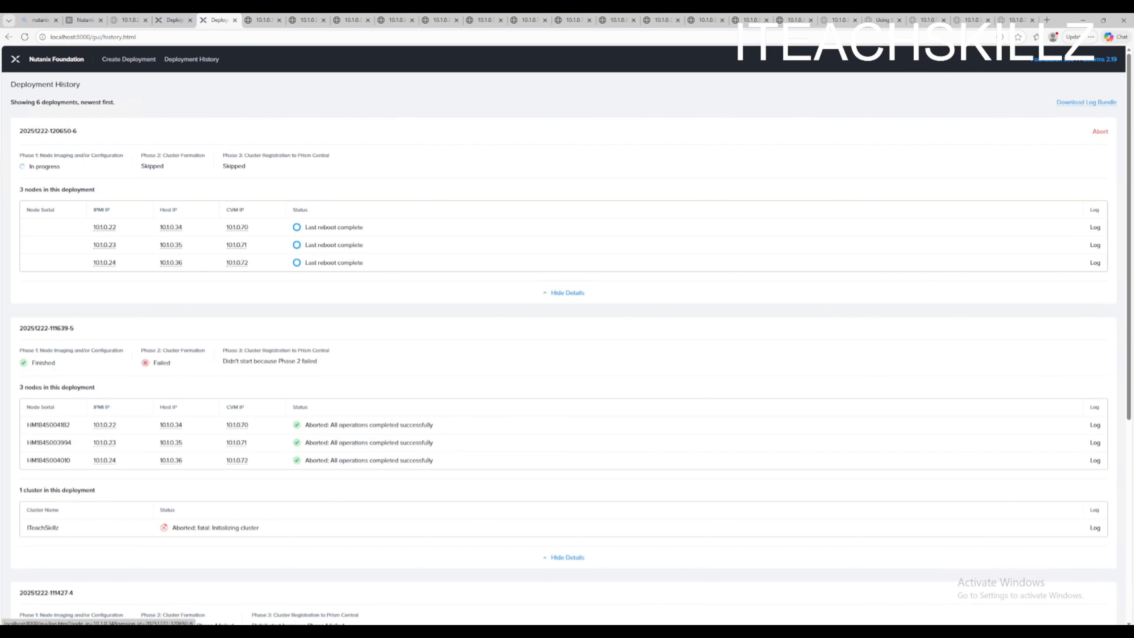
- Review the current deployment's node statuses, the second node's imaging log and the remote console login screen
click(177, 21)
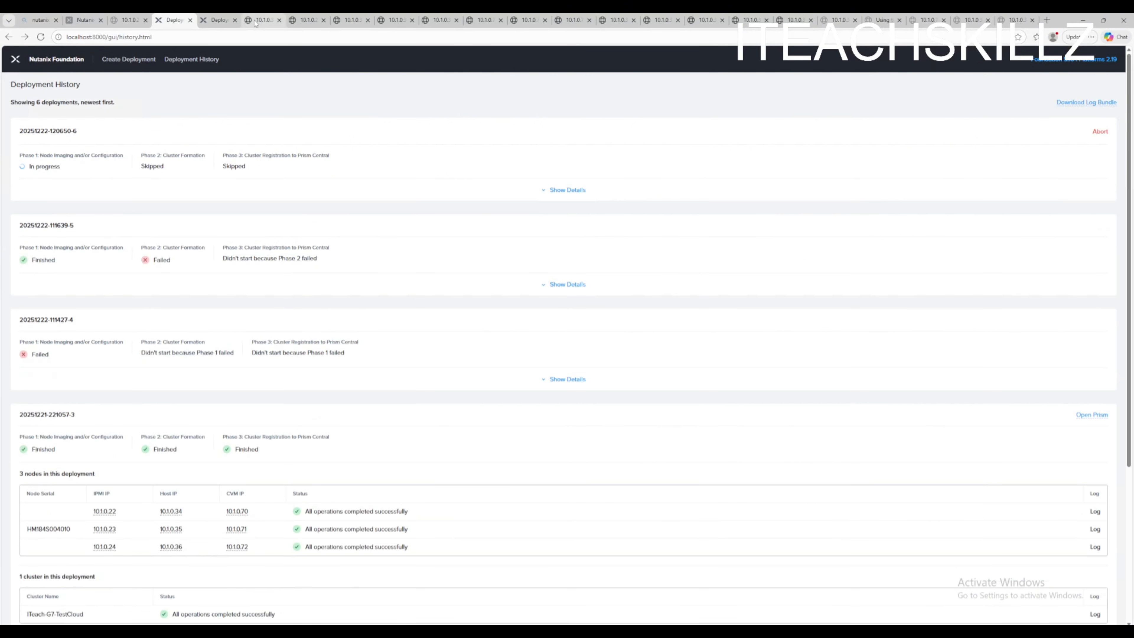
click(220, 21)
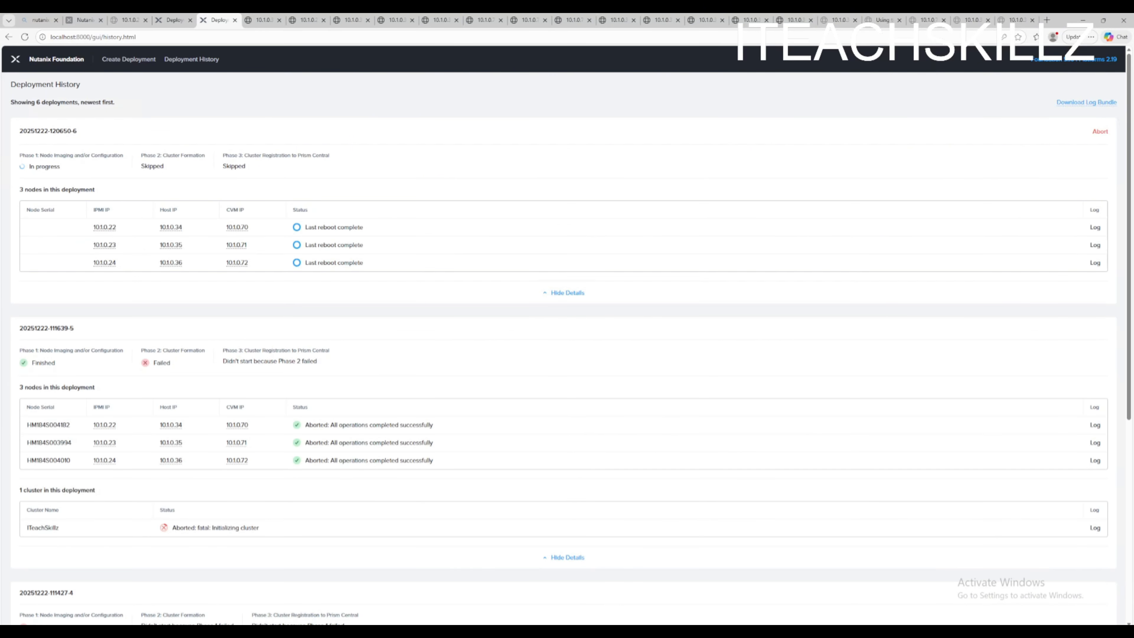
mouse_move(609, 631)
click(741, 596)
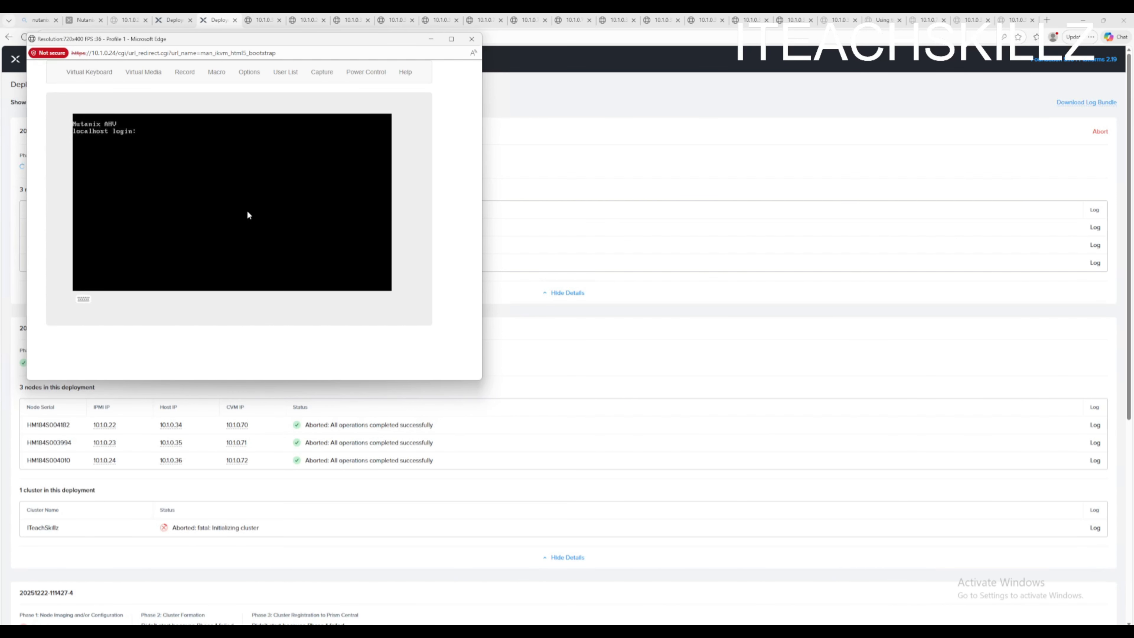
click(1111, 244)
click(1096, 247)
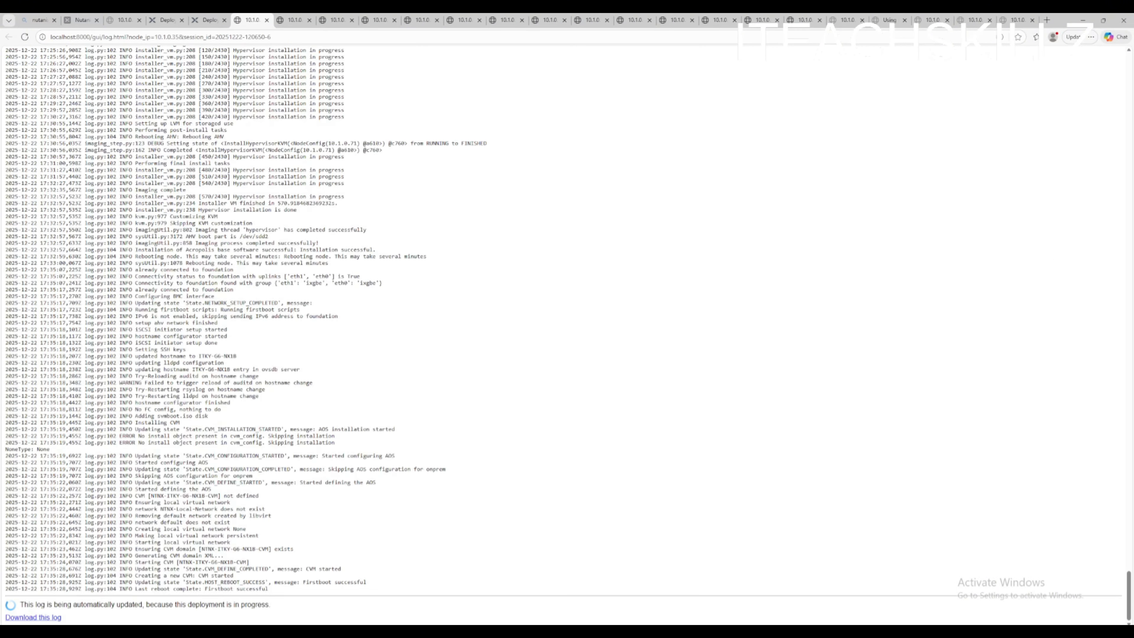
click(208, 20)
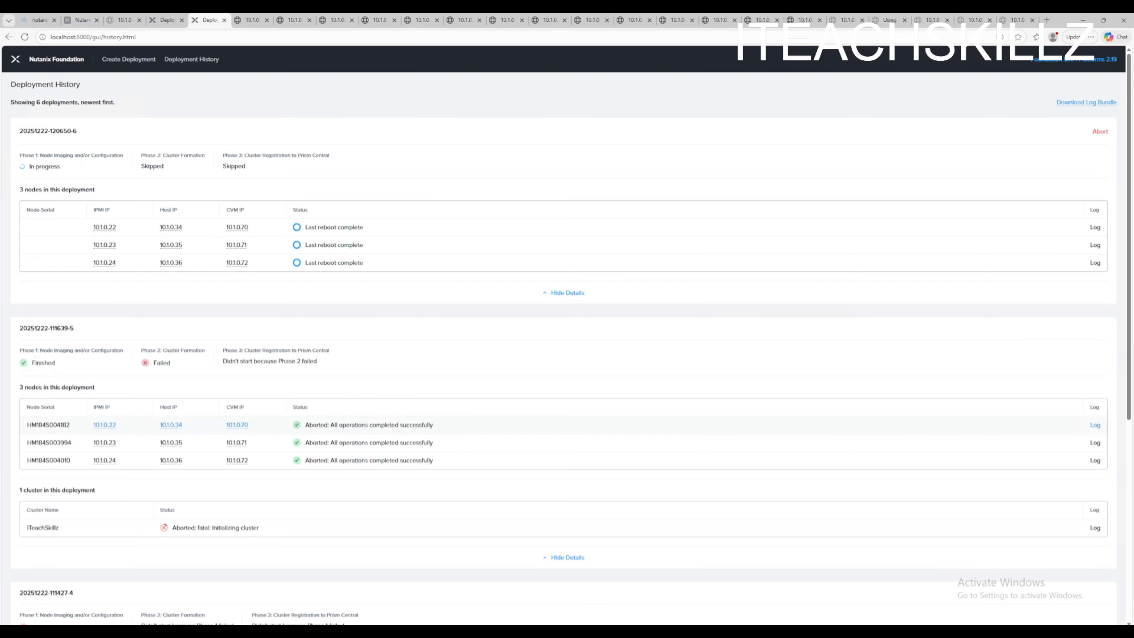
drag(440, 461, 295, 430)
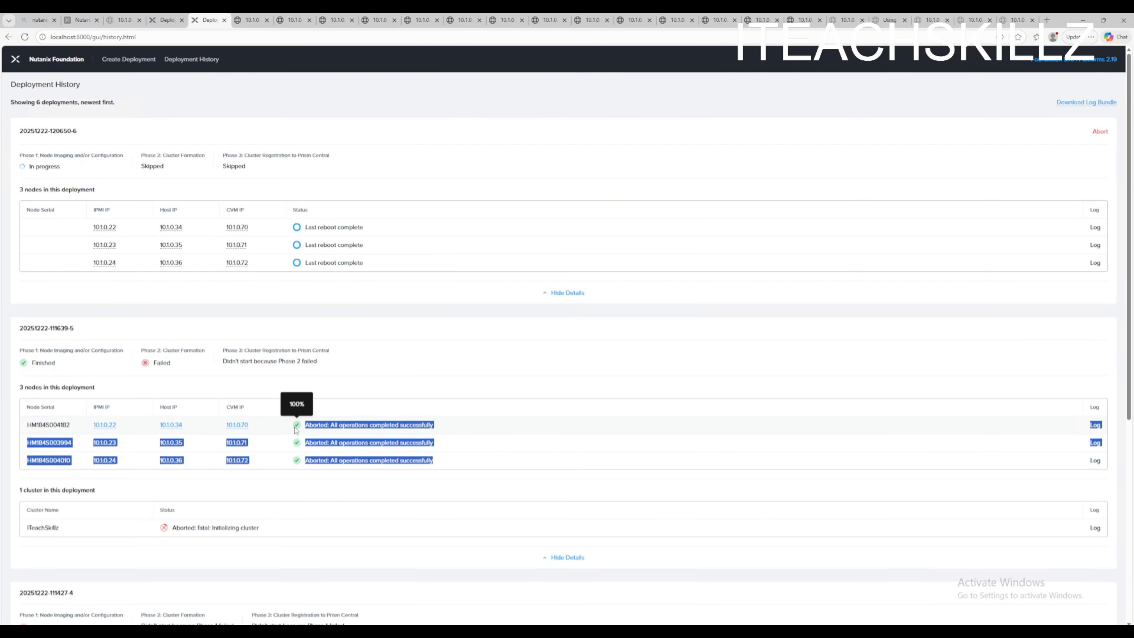
click(344, 473)
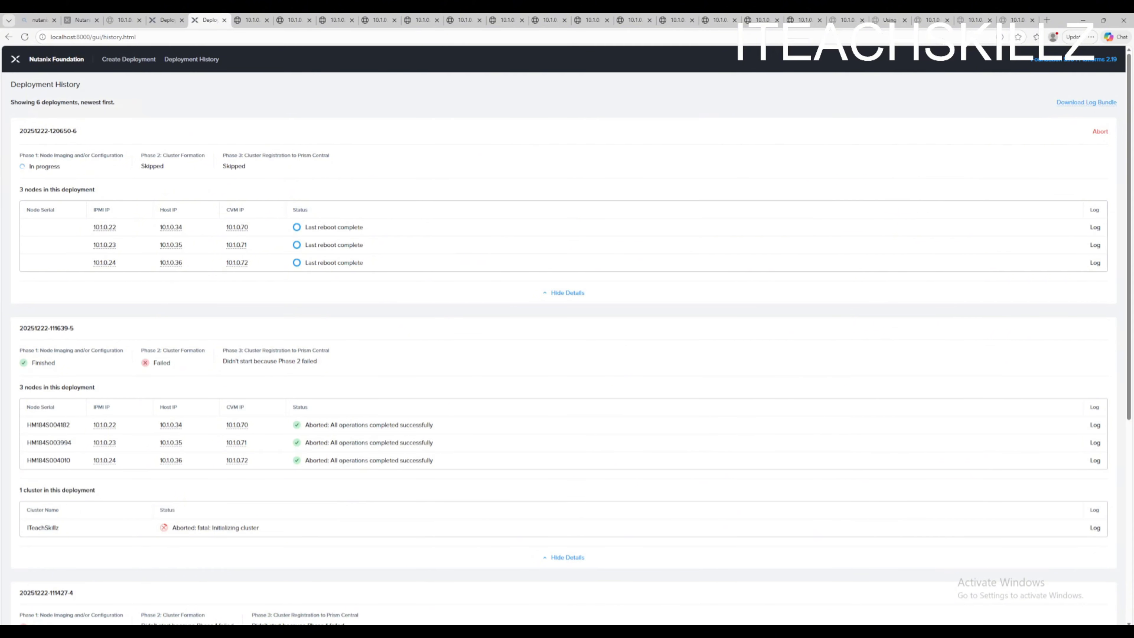
click(608, 631)
click(752, 600)
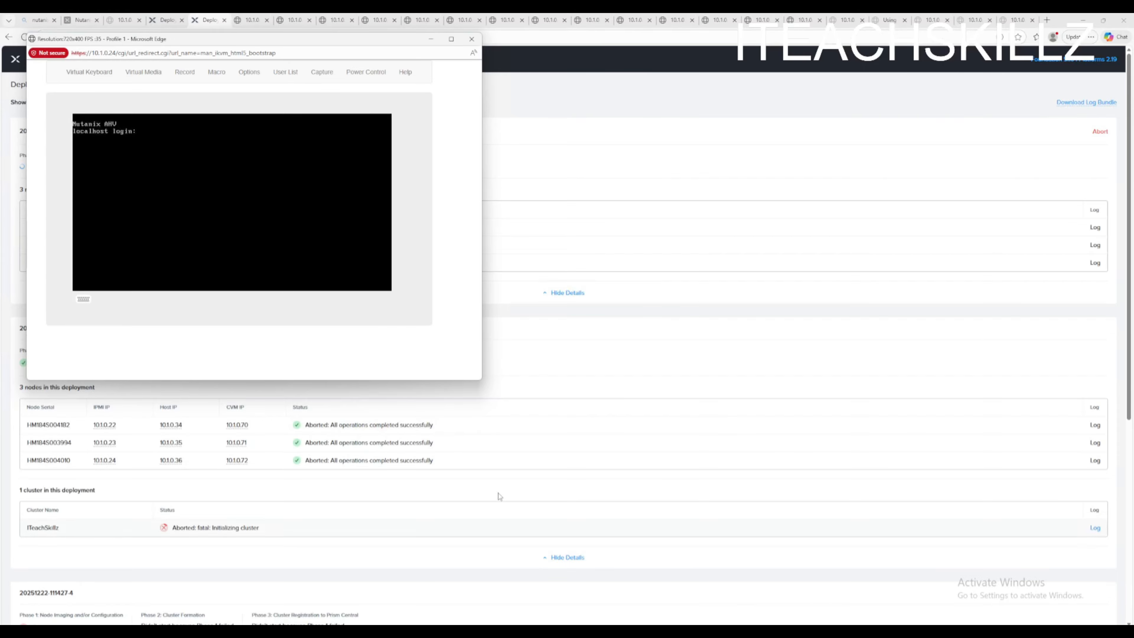
click(535, 371)
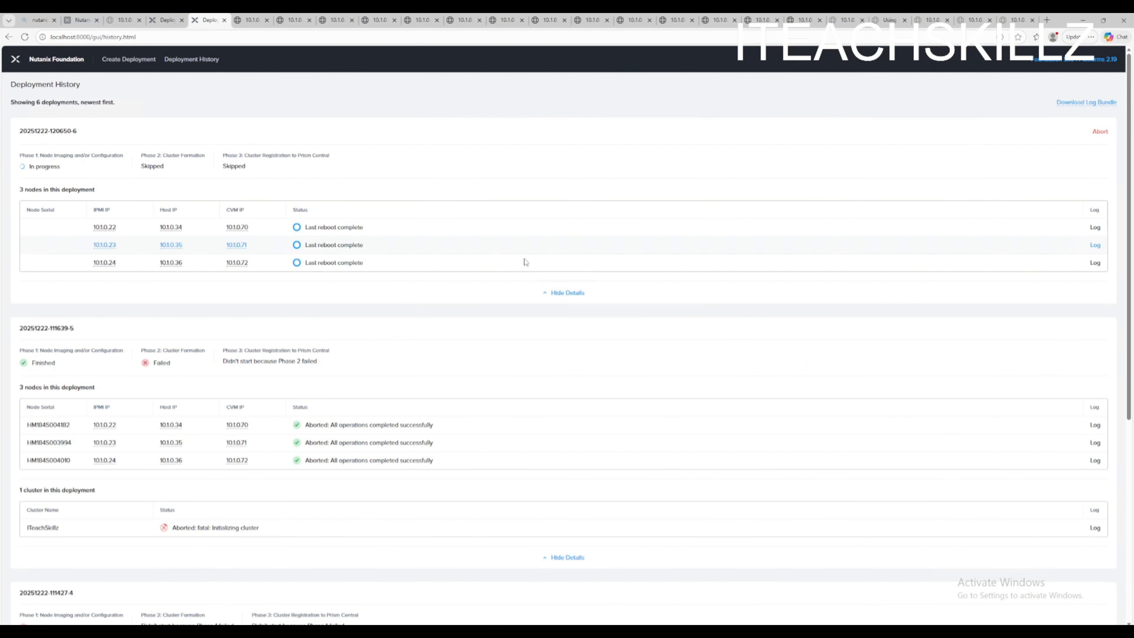
- Check the saved IP address notes, then review the second and third nodes' imaging logs
click(626, 631)
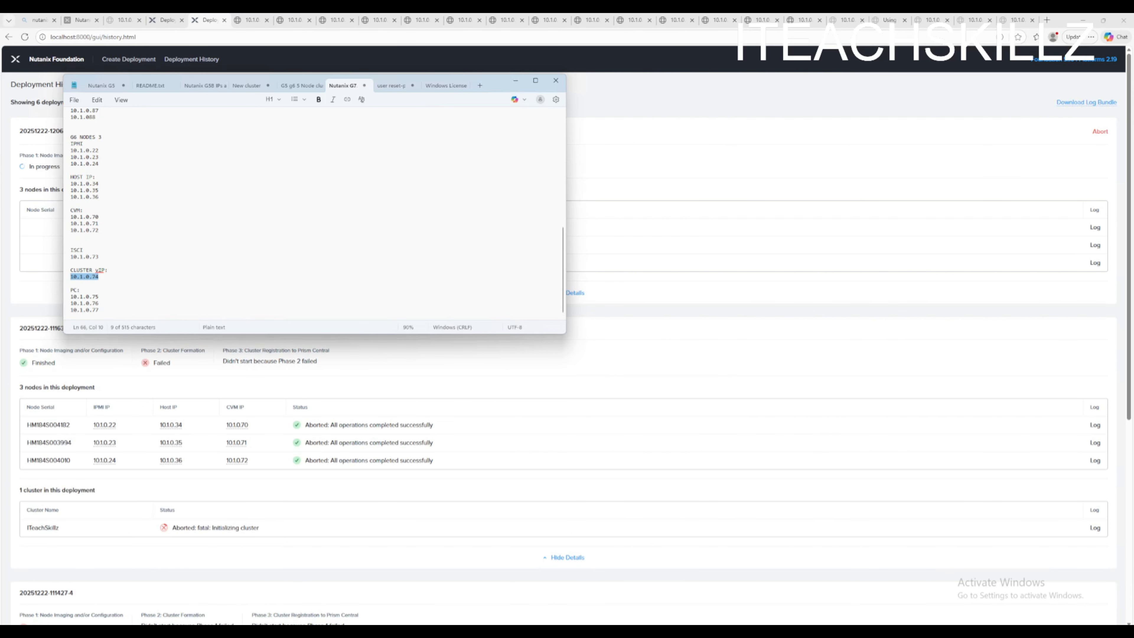
click(667, 181)
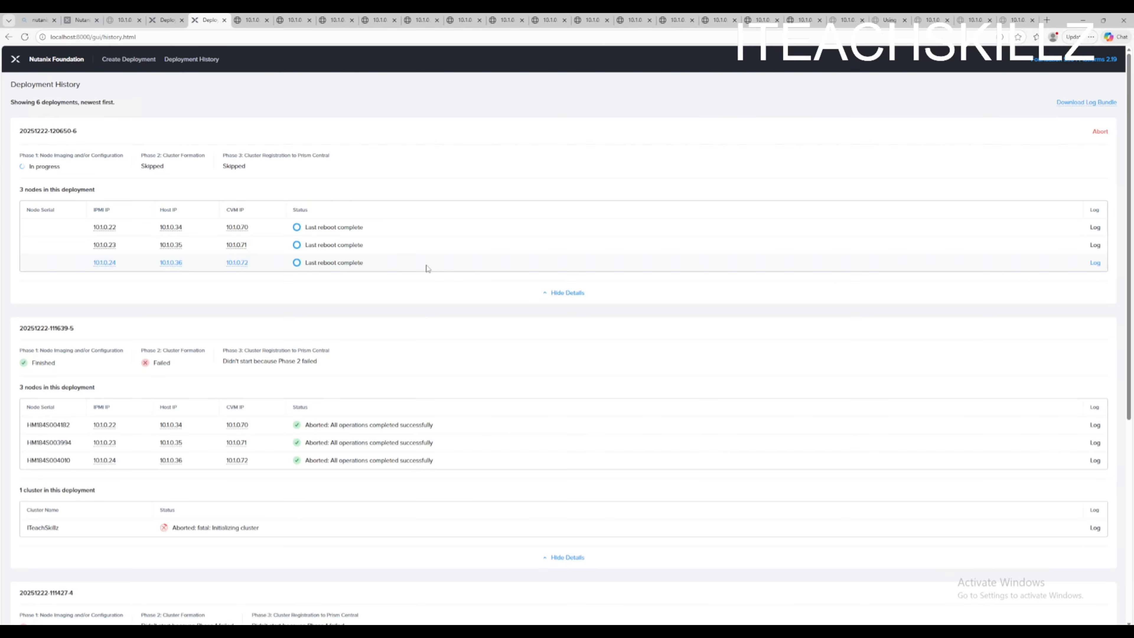
click(252, 23)
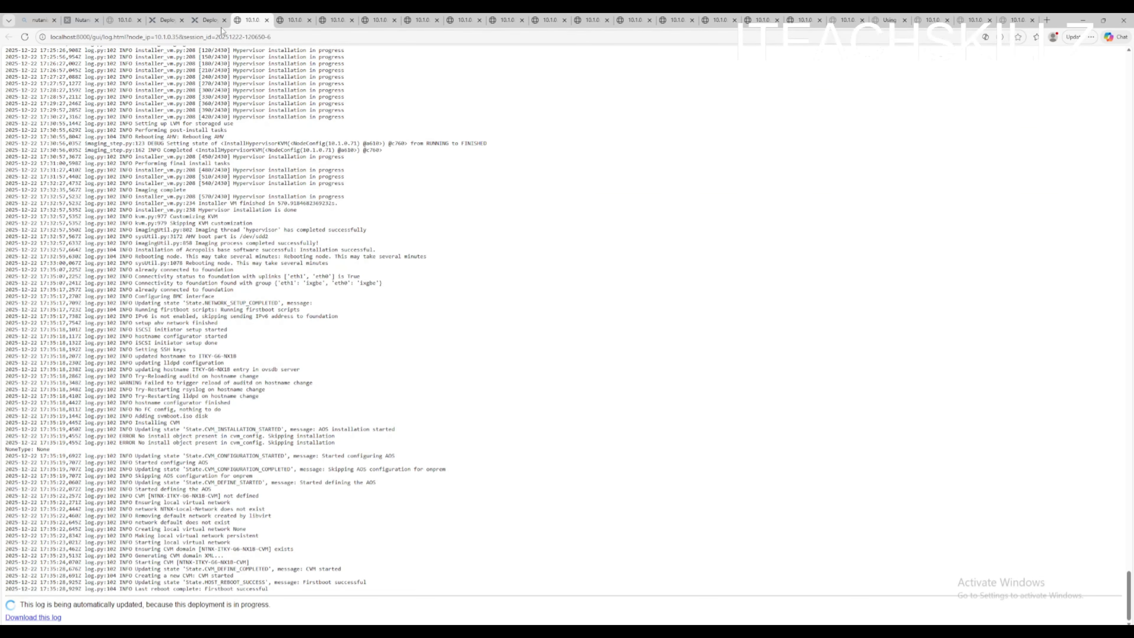
click(209, 22)
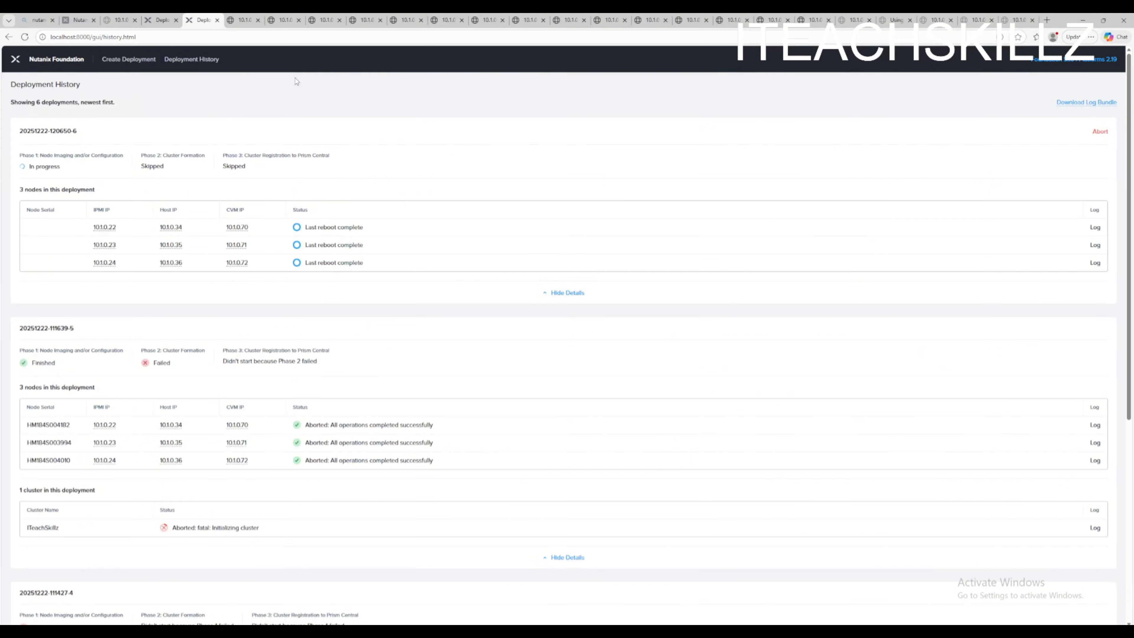
mouse_move(243, 24)
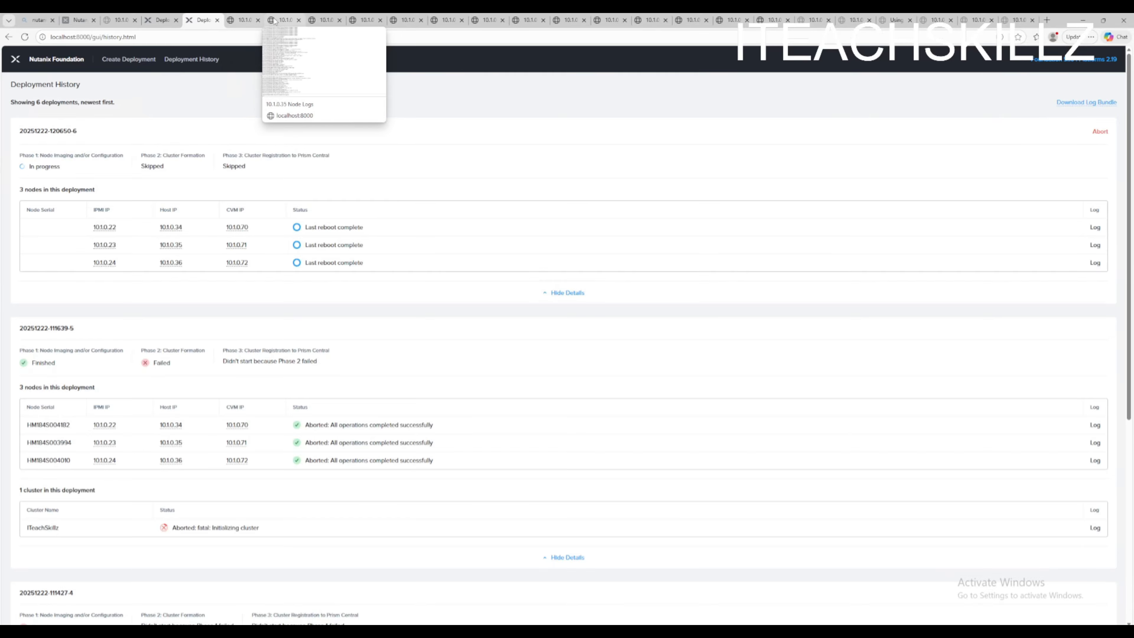
click(236, 23)
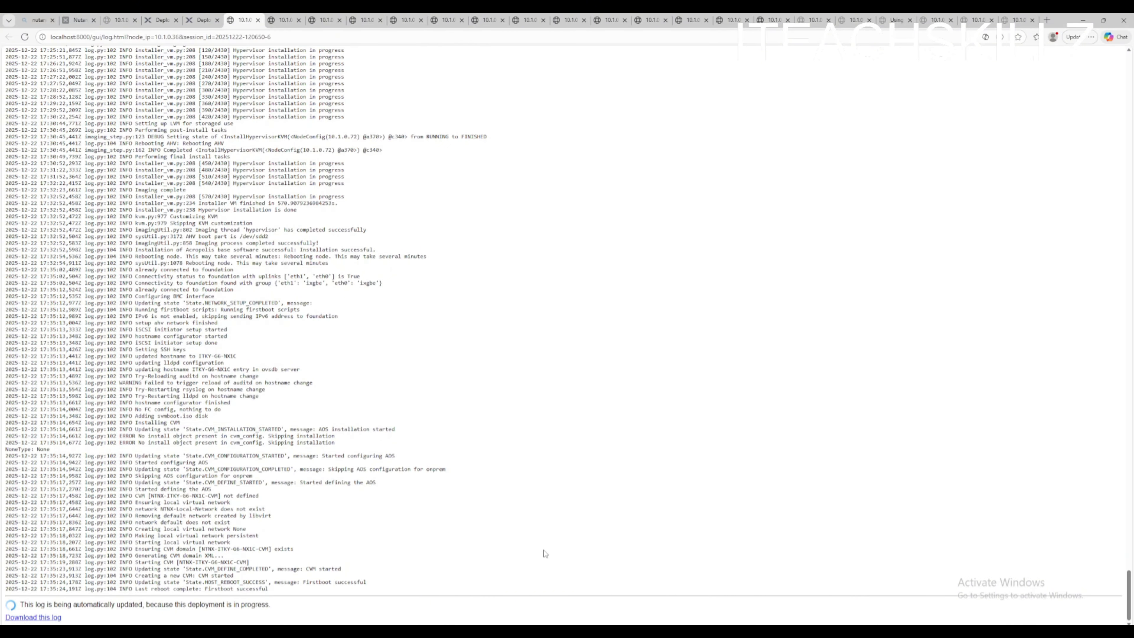
key(alt+Tab)
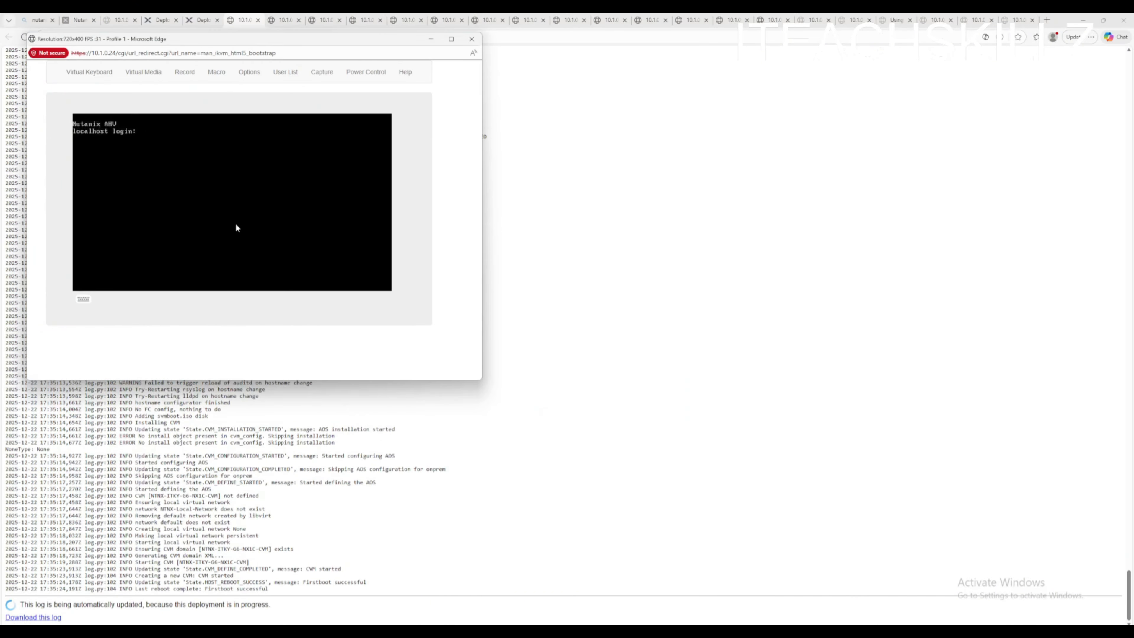
key(alt+Tab)
key(ctrl+shift+Tab)
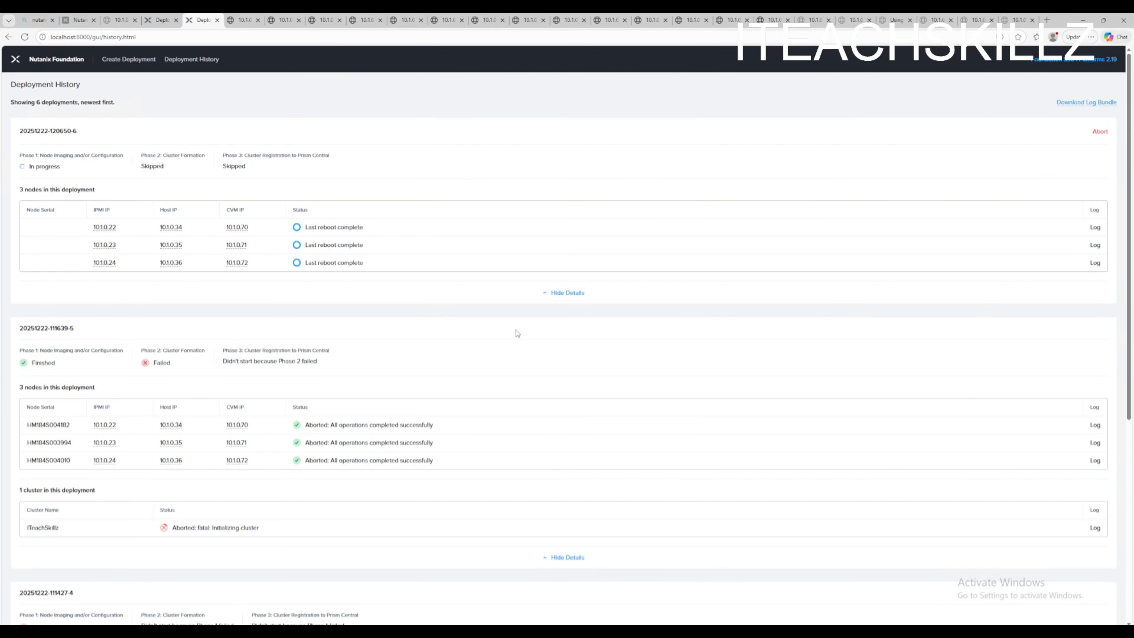
- Open the earlier deployment's log for node 10.1.0.22 and select its final lines
click(1096, 425)
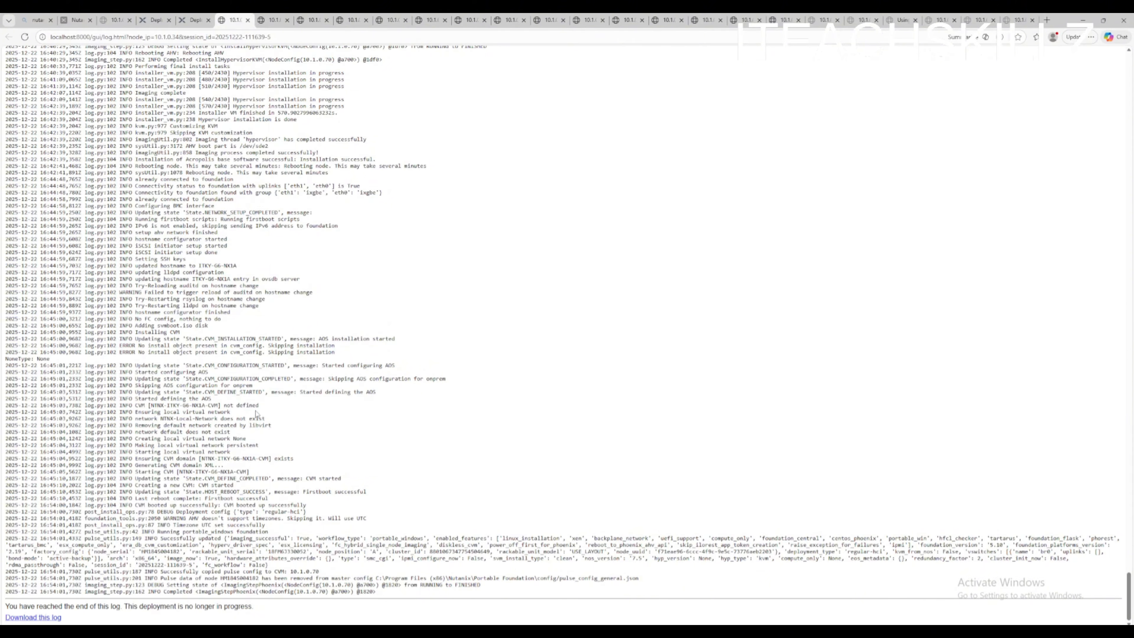
scroll(220, 543, up, 1)
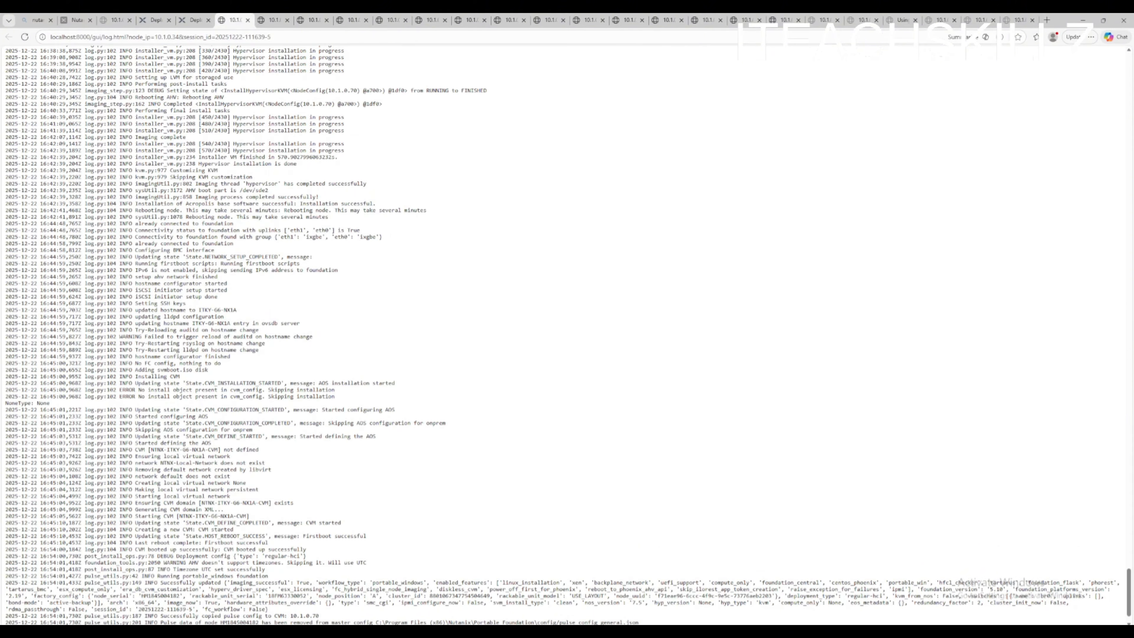
drag(220, 542, 272, 547)
drag(182, 556, 357, 592)
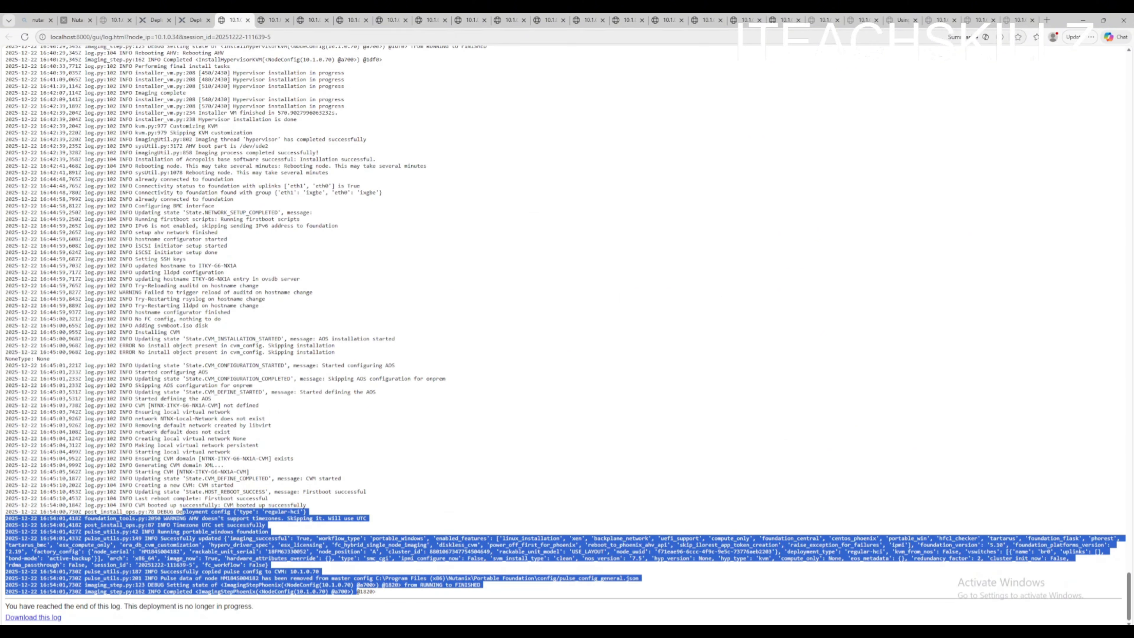
- Open each of the three nodes' logs in the current deployment and recheck their statuses in the history
click(193, 22)
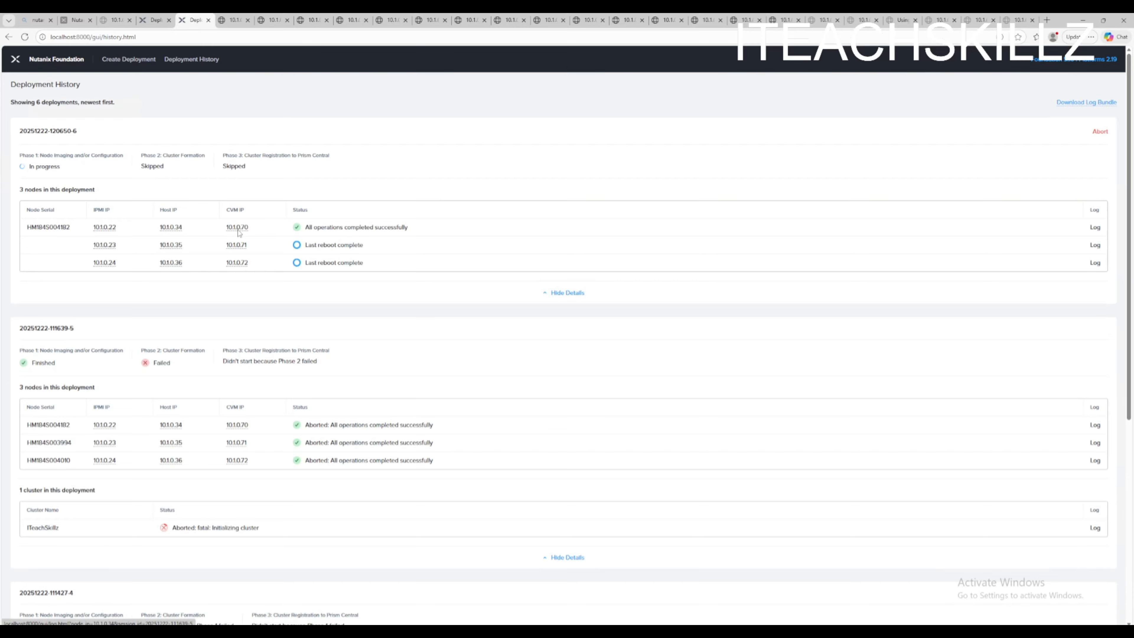
click(1098, 230)
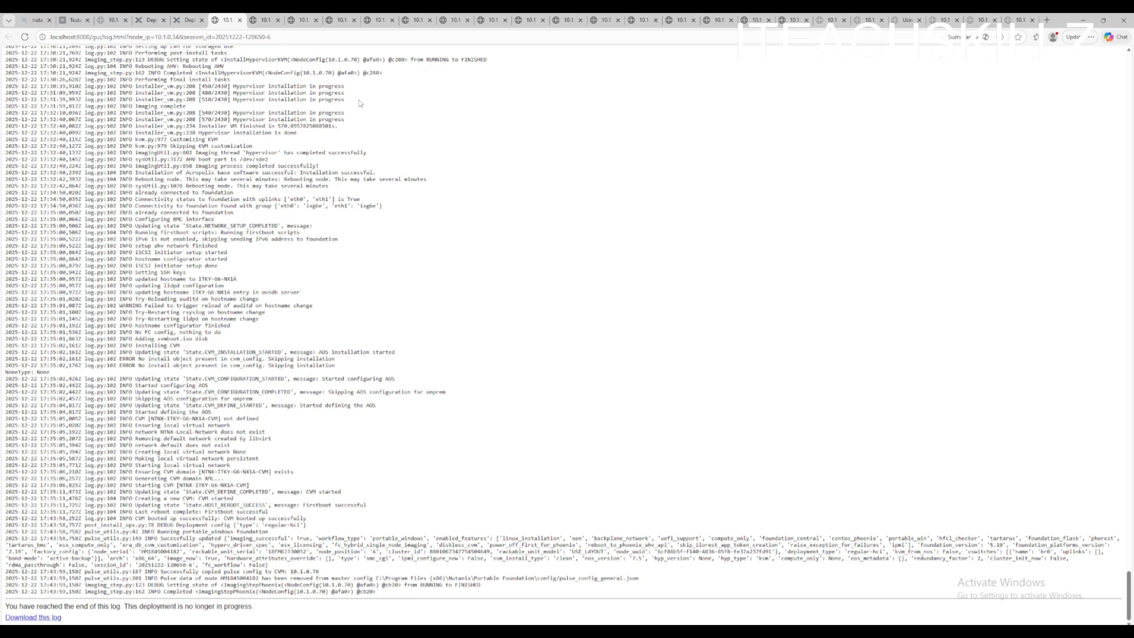
click(185, 20)
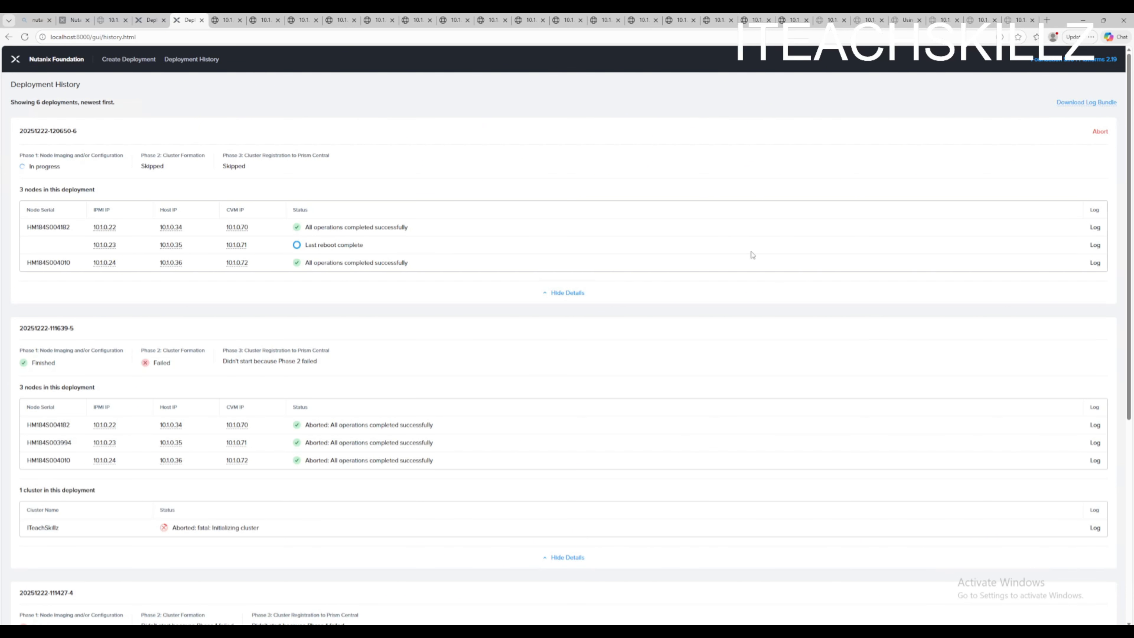
click(1095, 245)
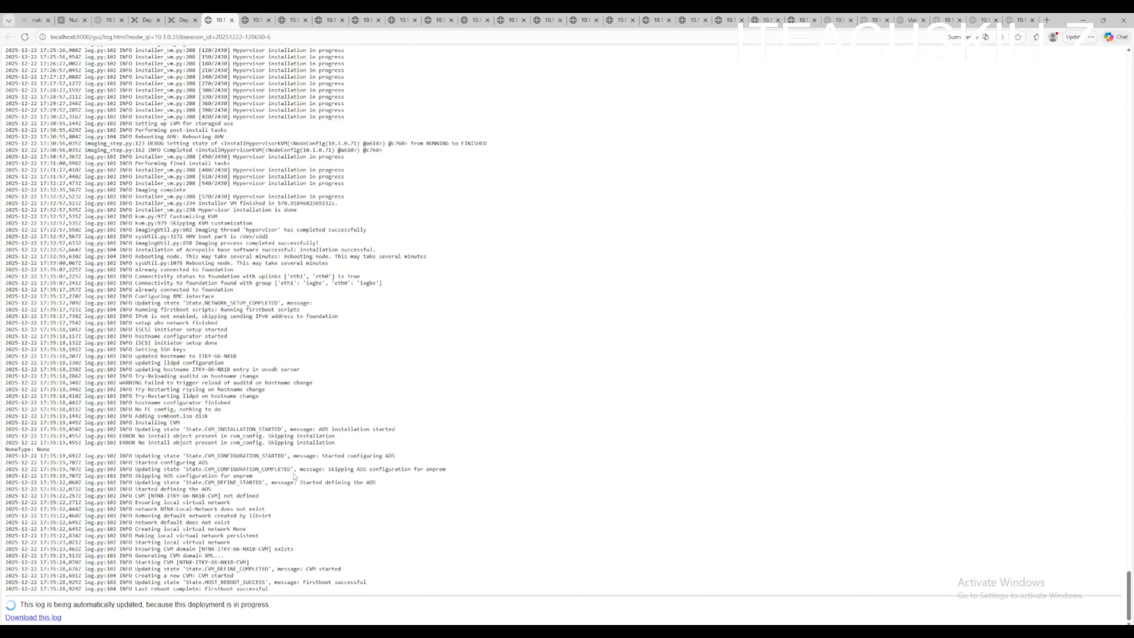
click(180, 20)
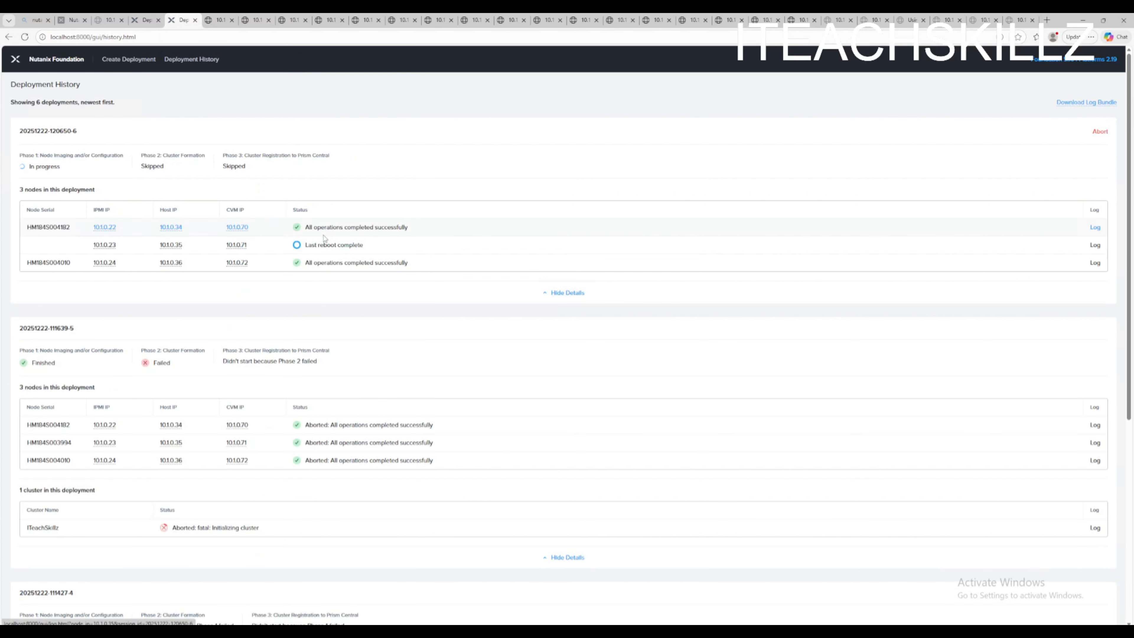
click(1096, 263)
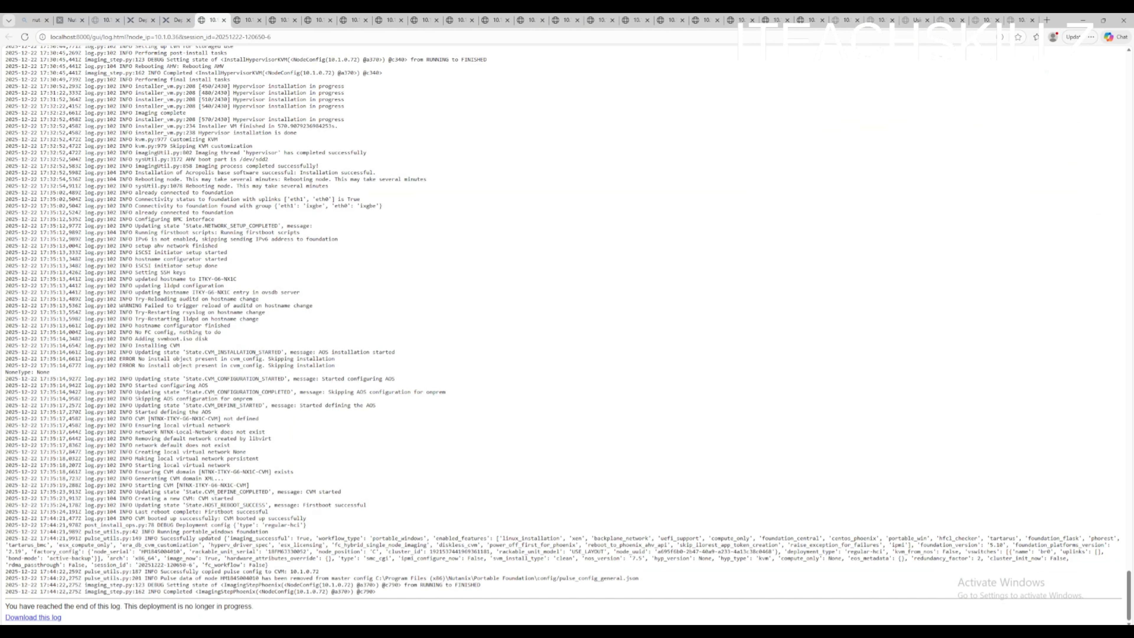
click(175, 19)
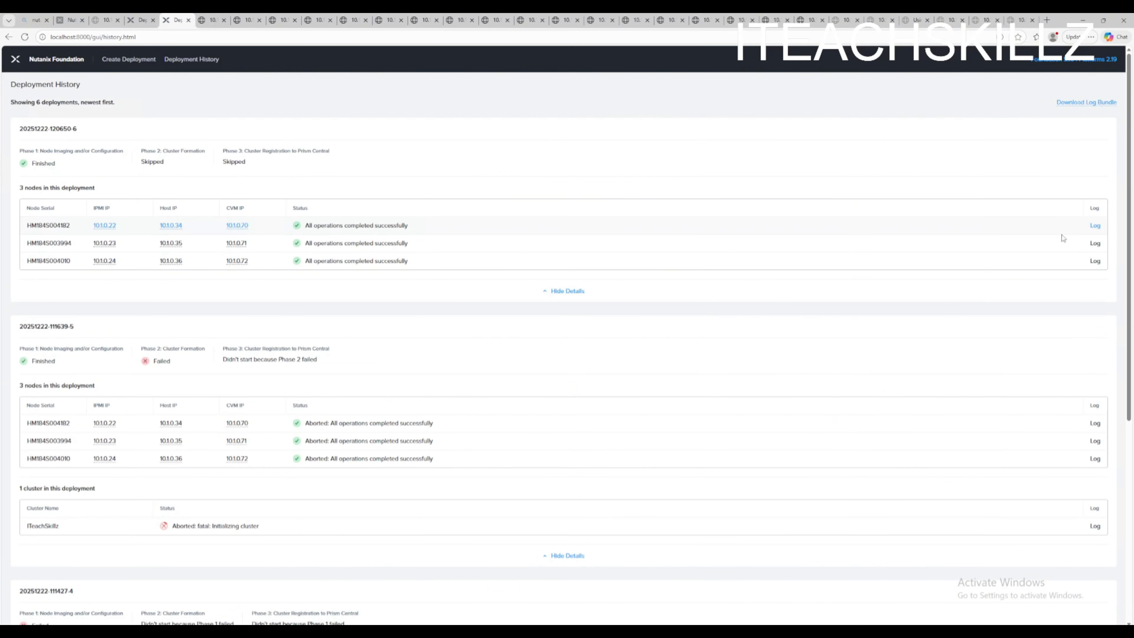
click(1095, 243)
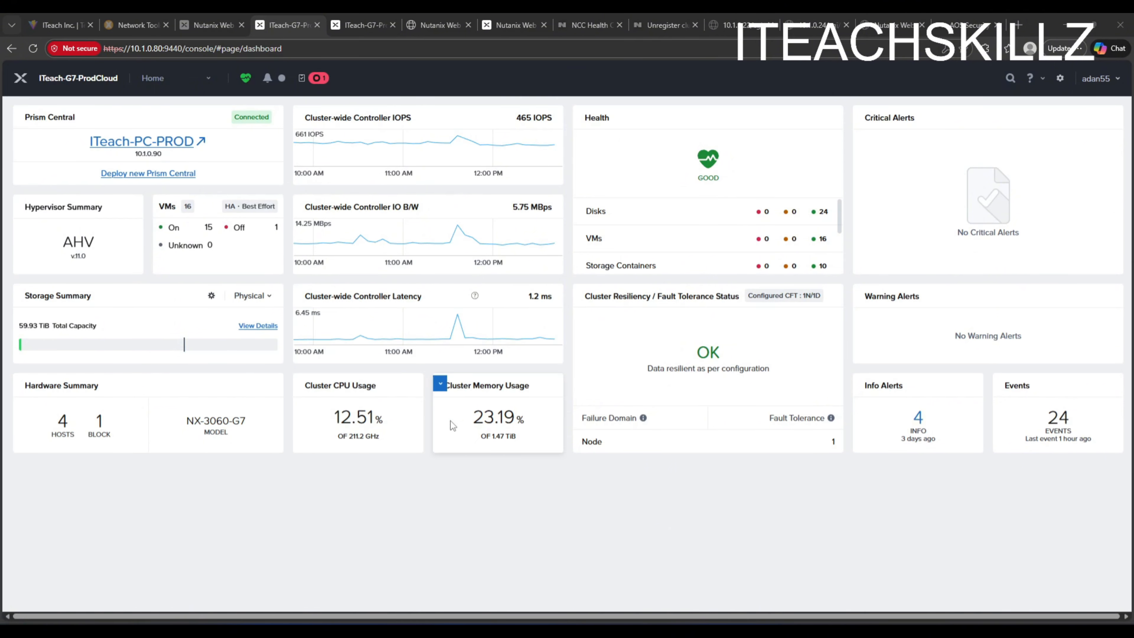
- Open Prism Settings and start the Expand Cluster wizard
click(183, 83)
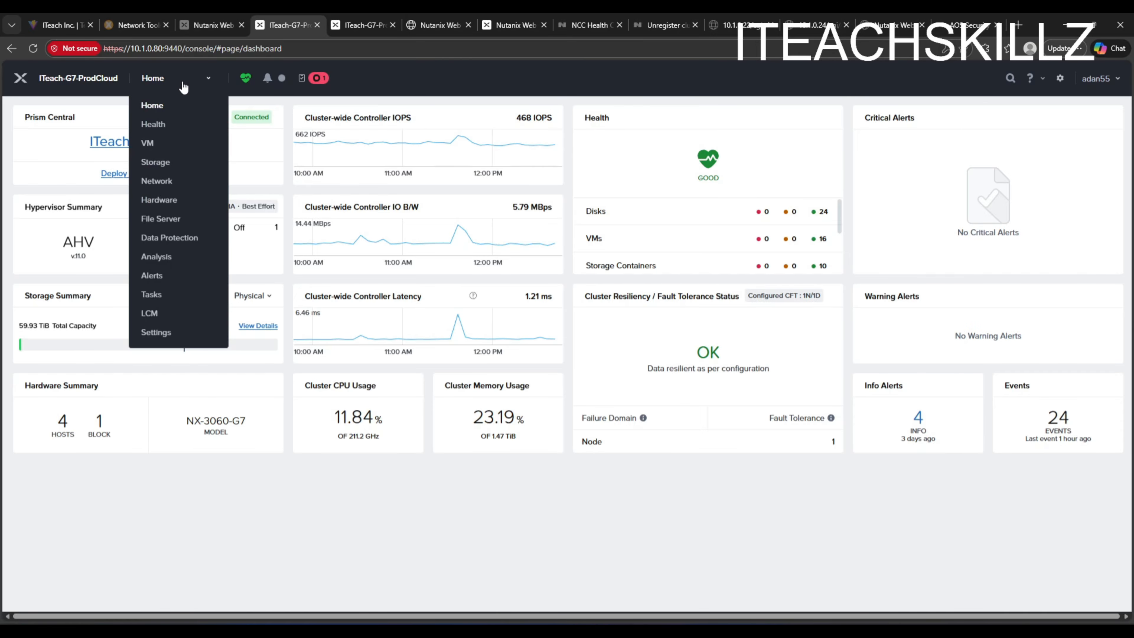
click(161, 332)
click(165, 78)
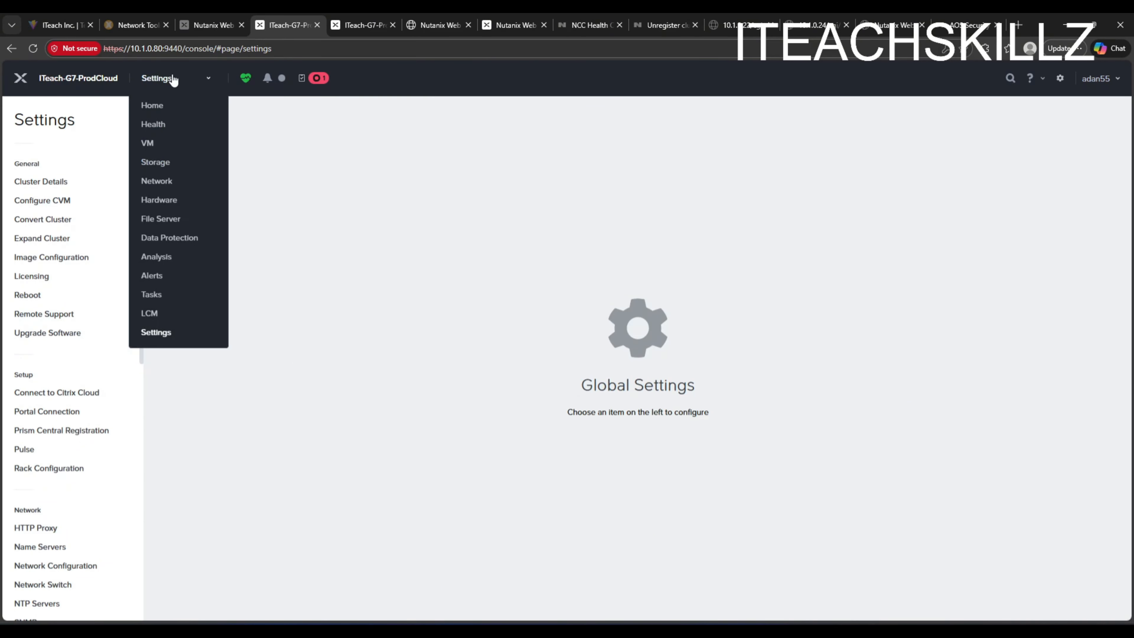
click(40, 239)
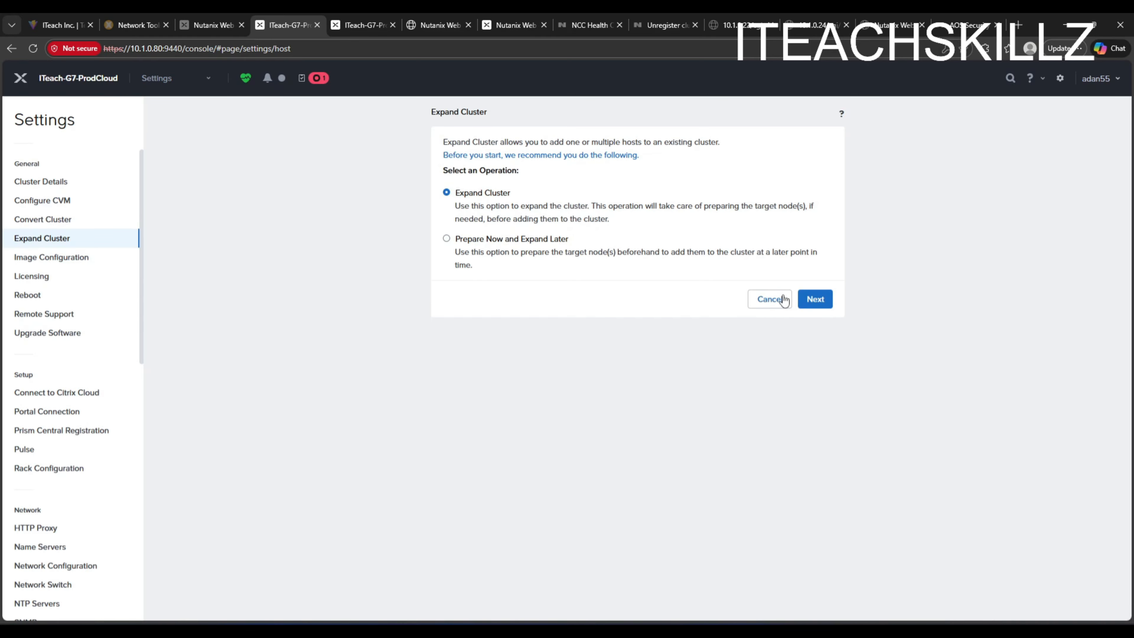
- Advance to host selection, re-enter it, and select the NX-1065-G6 block with all three nodes A, B and C
click(816, 301)
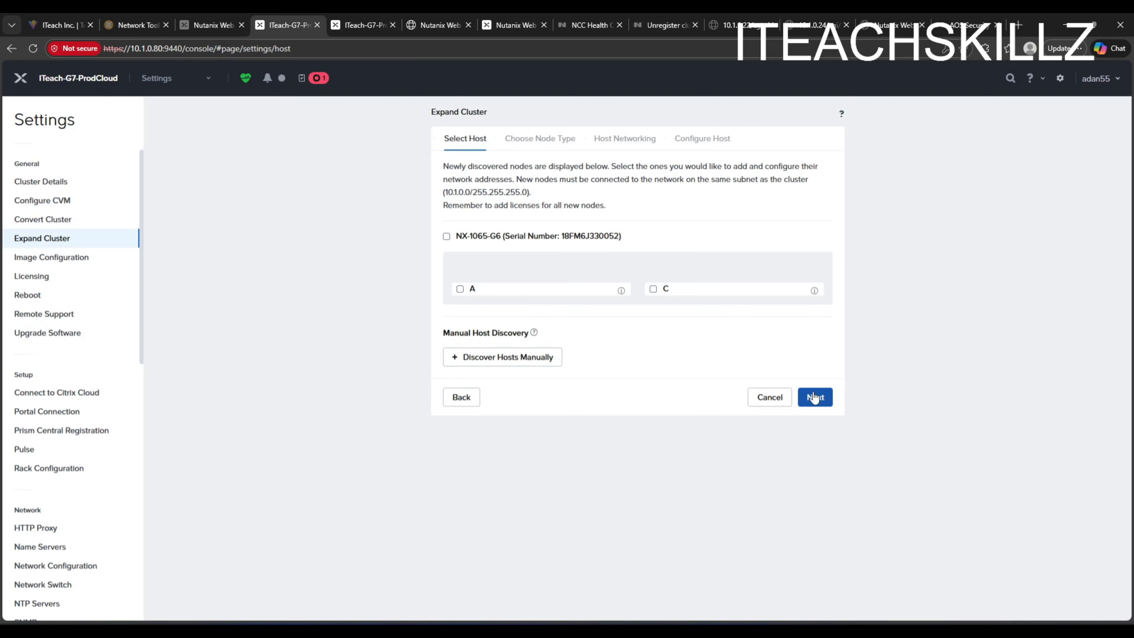
click(461, 398)
click(814, 300)
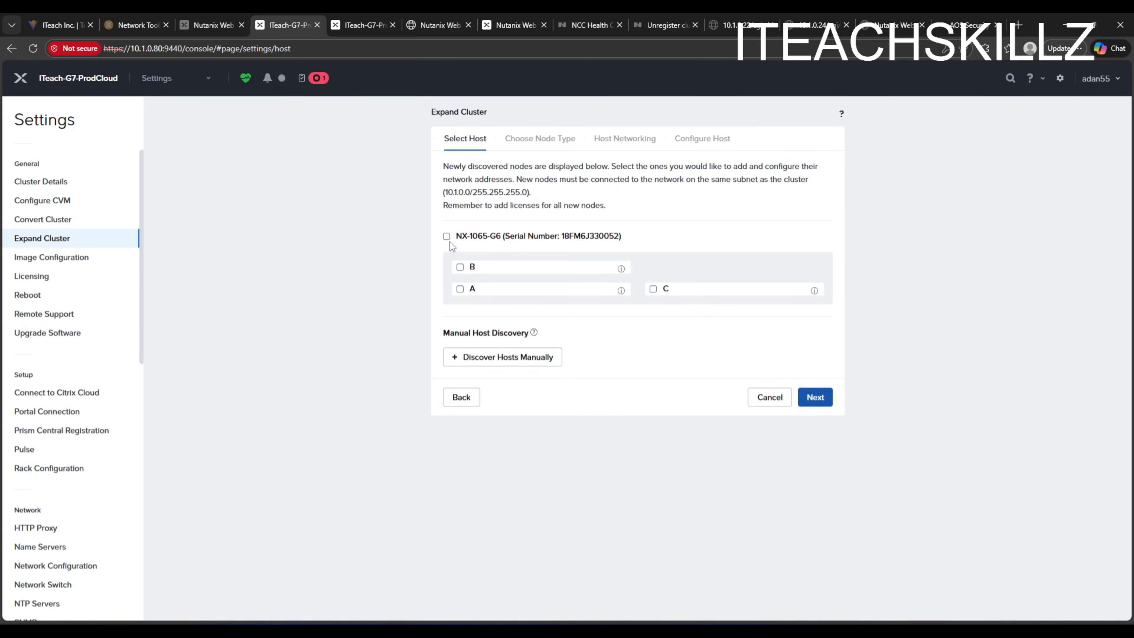
click(447, 236)
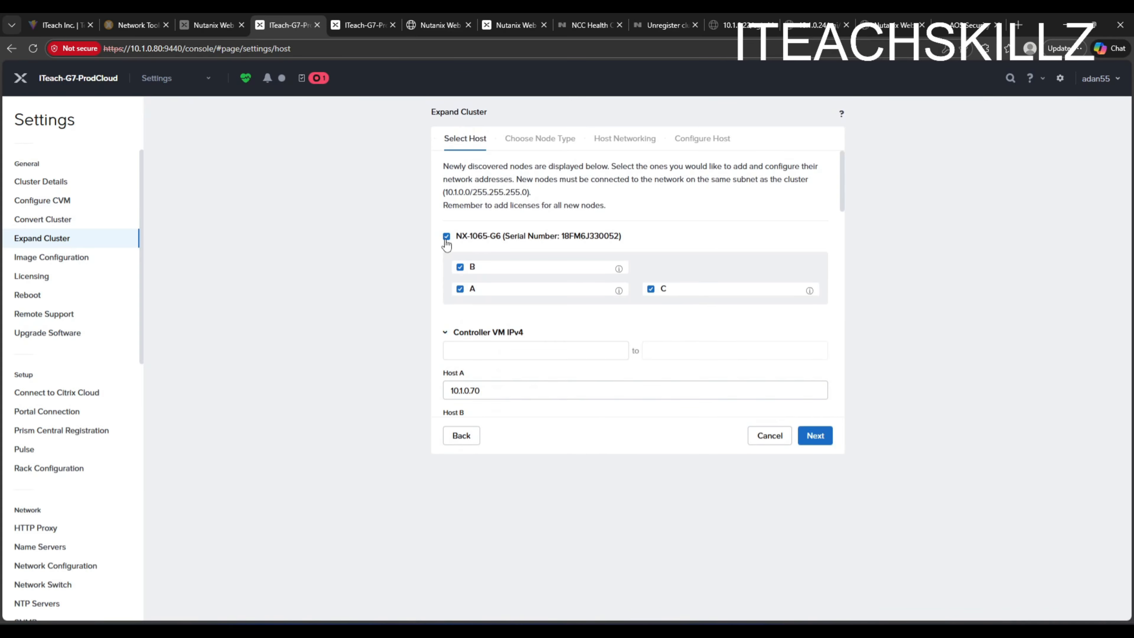
- Review the Controller VM, hypervisor and IPMI IPv4 addresses for hosts A, B and C, then continue to node type
scroll(590, 282, down, 5)
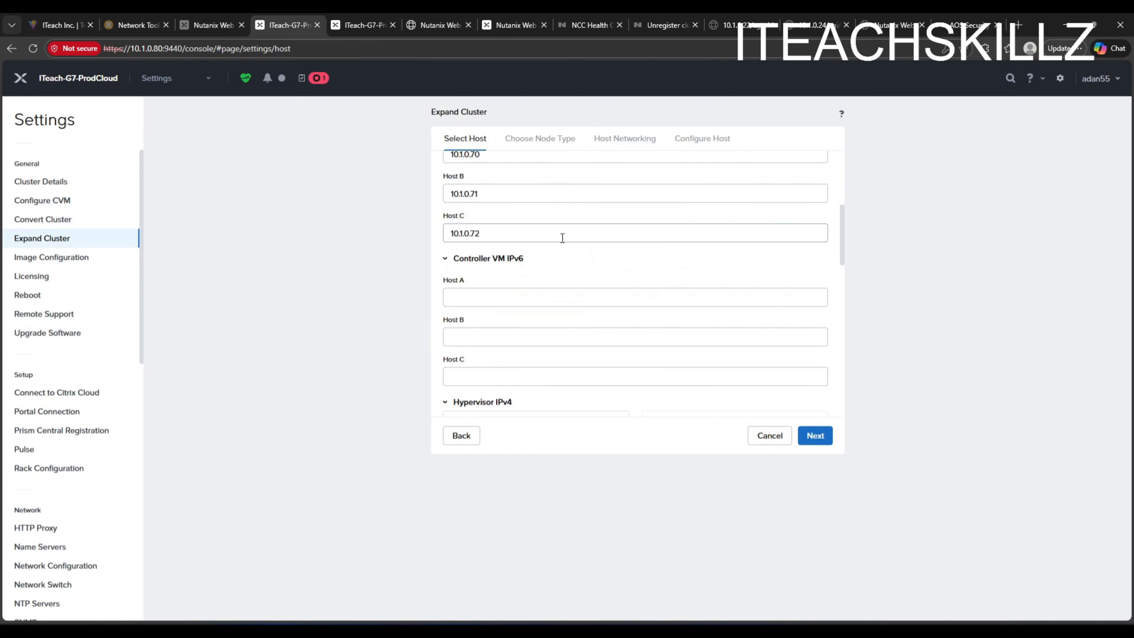
scroll(563, 235, up, 5)
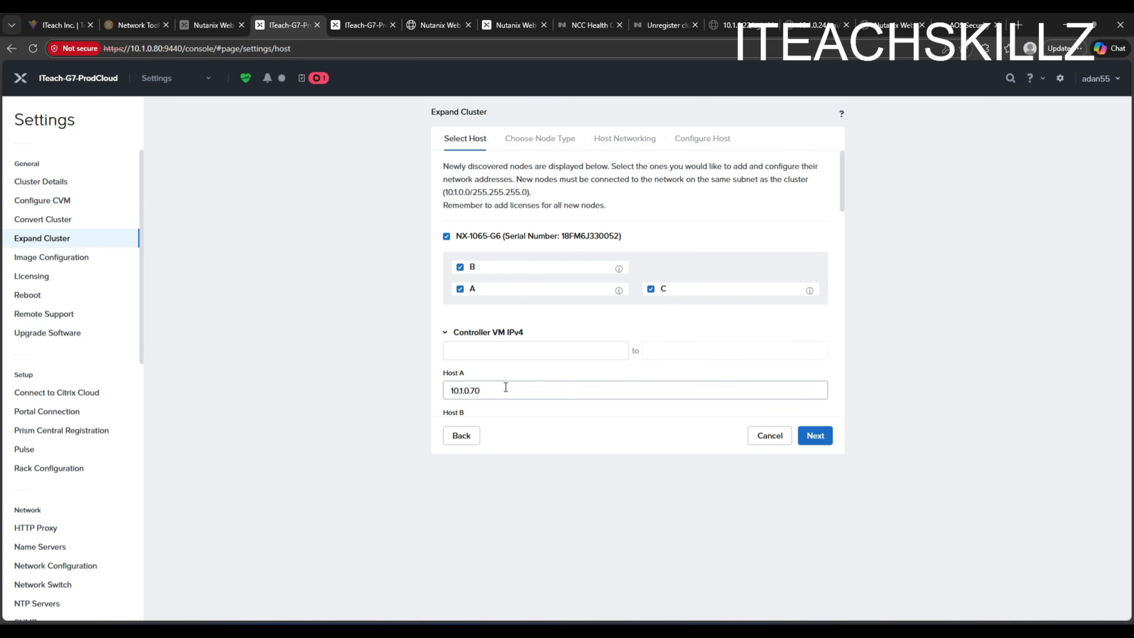
scroll(506, 388, down, 3)
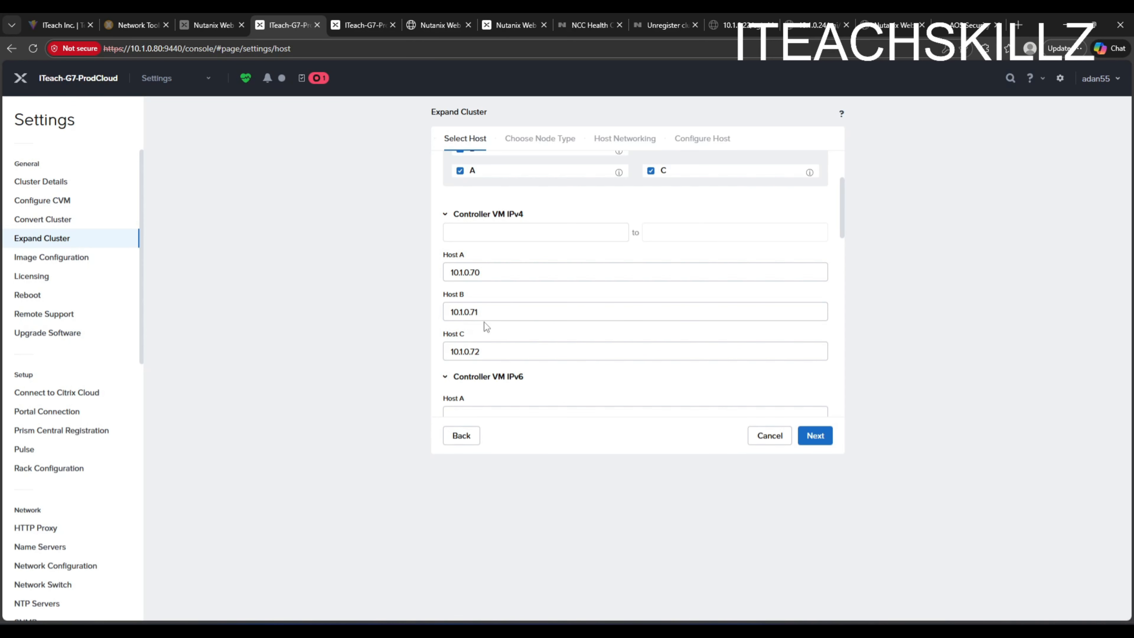
scroll(477, 342, down, 6)
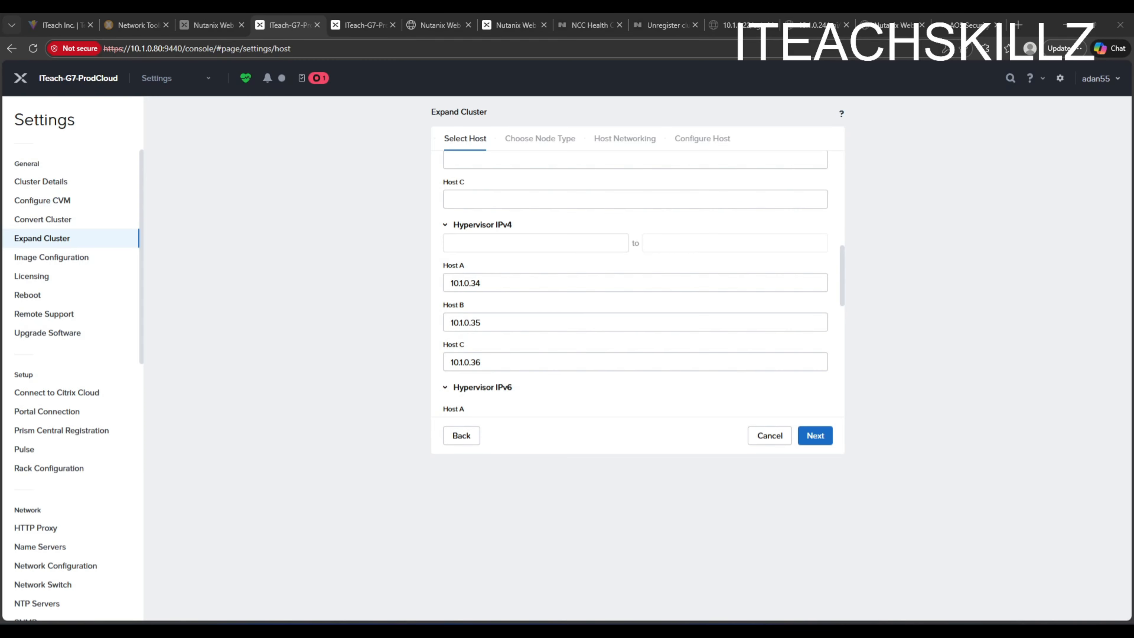
scroll(567, 324, up, 4)
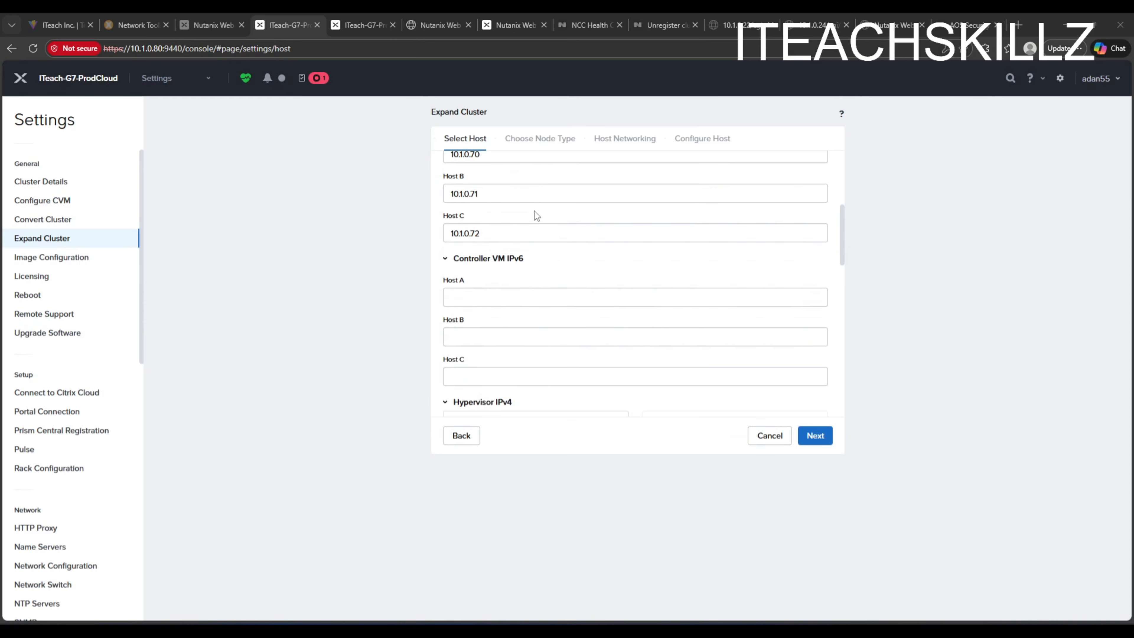
scroll(544, 196, up, 4)
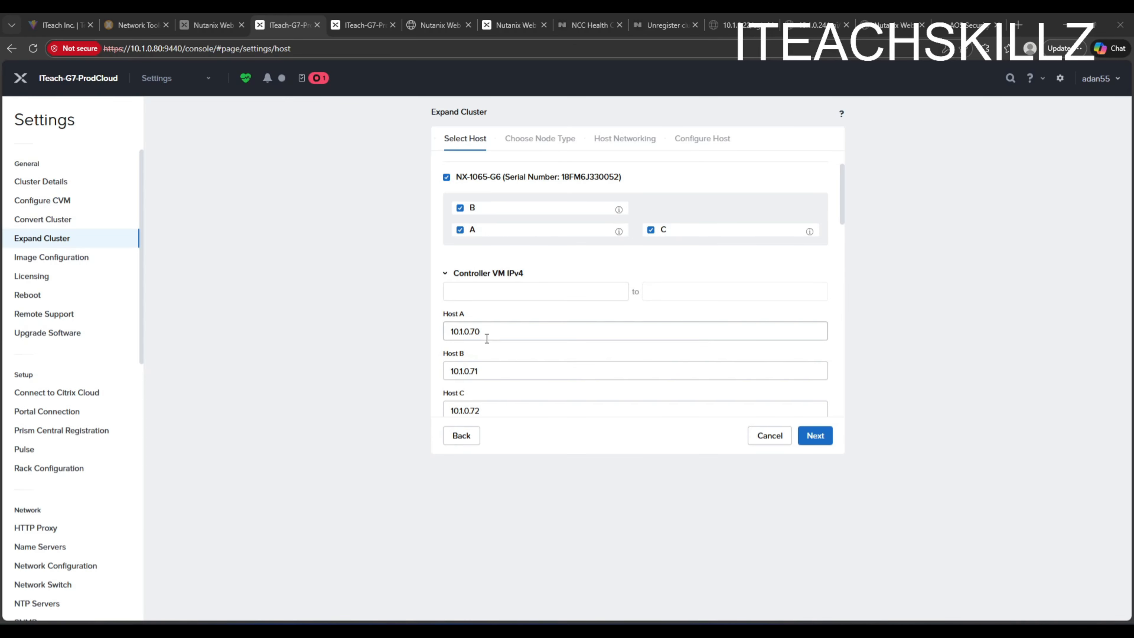
scroll(509, 313, down, 8)
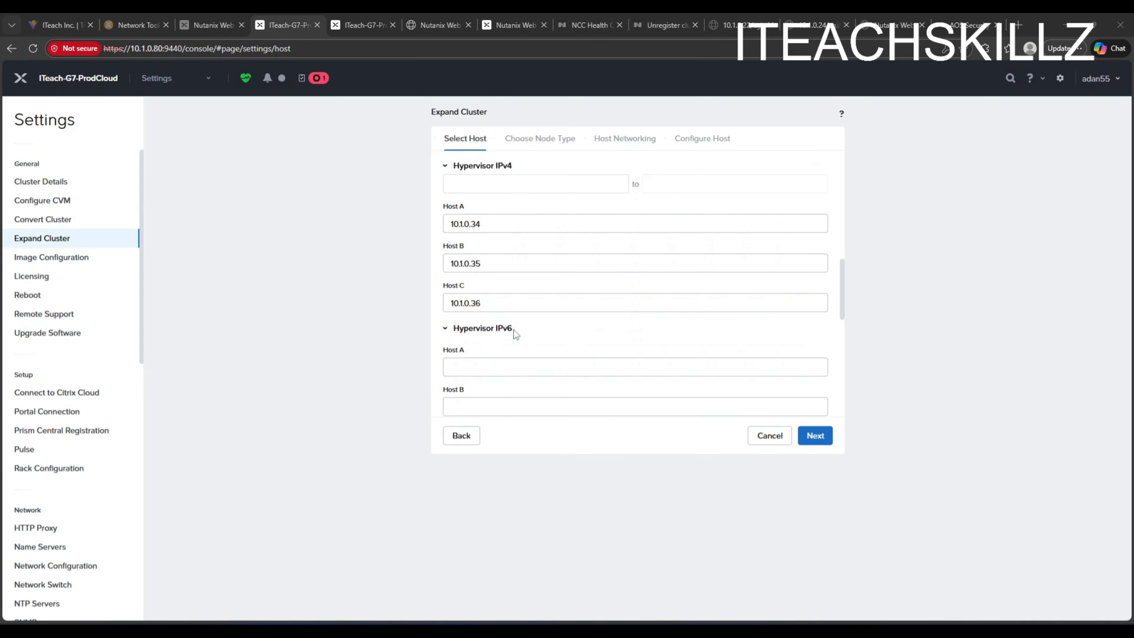
scroll(510, 260, down, 5)
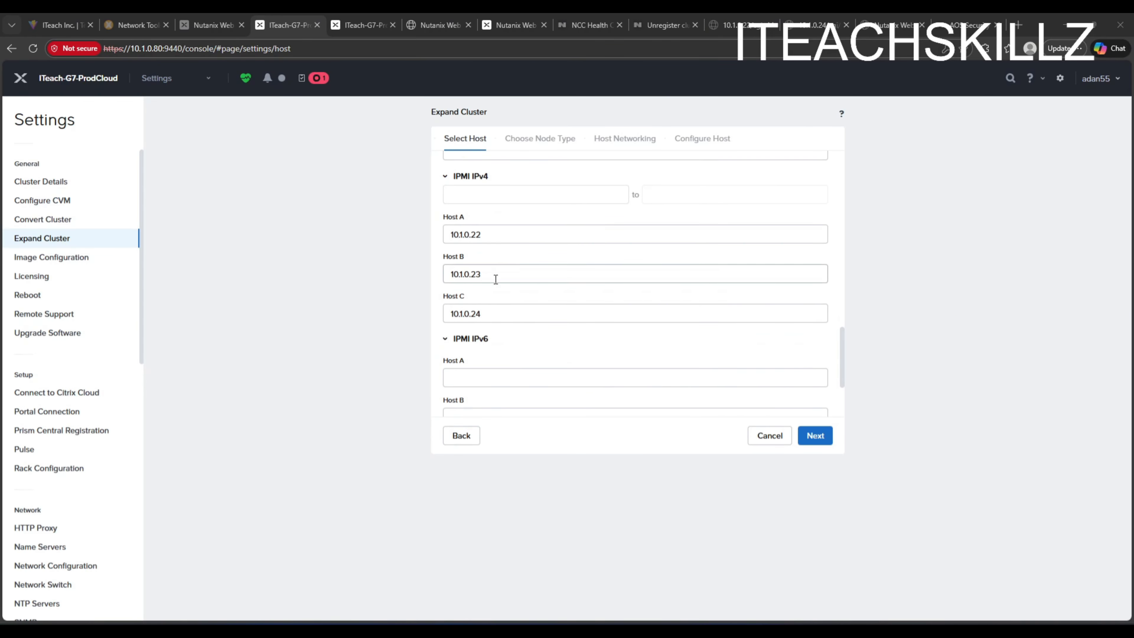
scroll(497, 283, up, 3)
scroll(498, 283, up, 4)
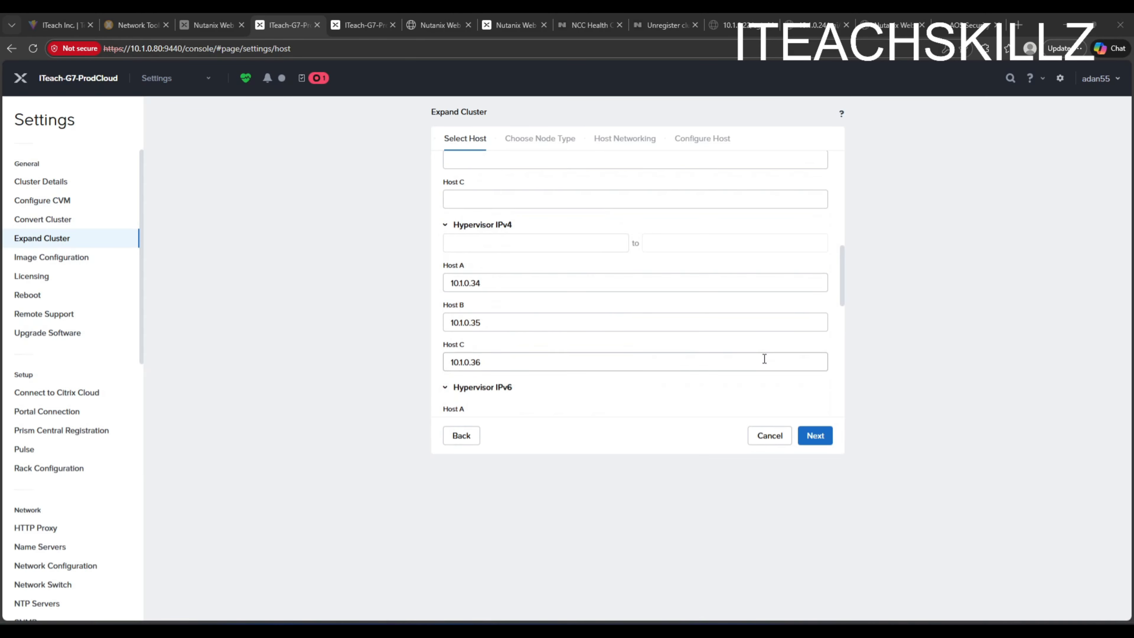
scroll(689, 285, down, 5)
click(815, 436)
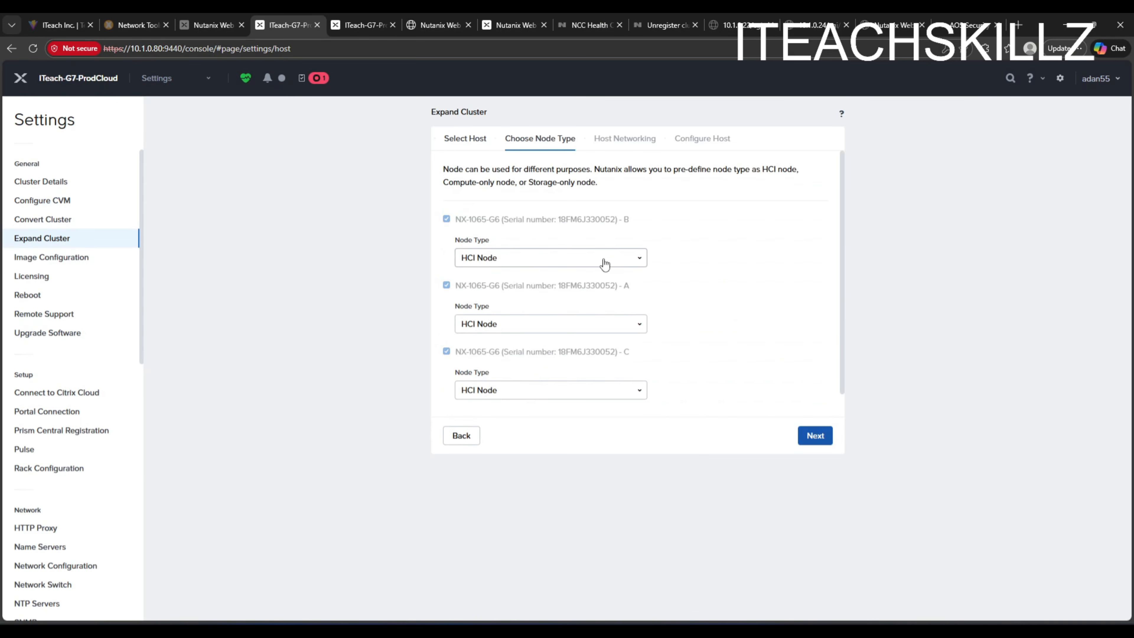
- Keep all three nodes as HCI Node and continue to host networking
click(603, 260)
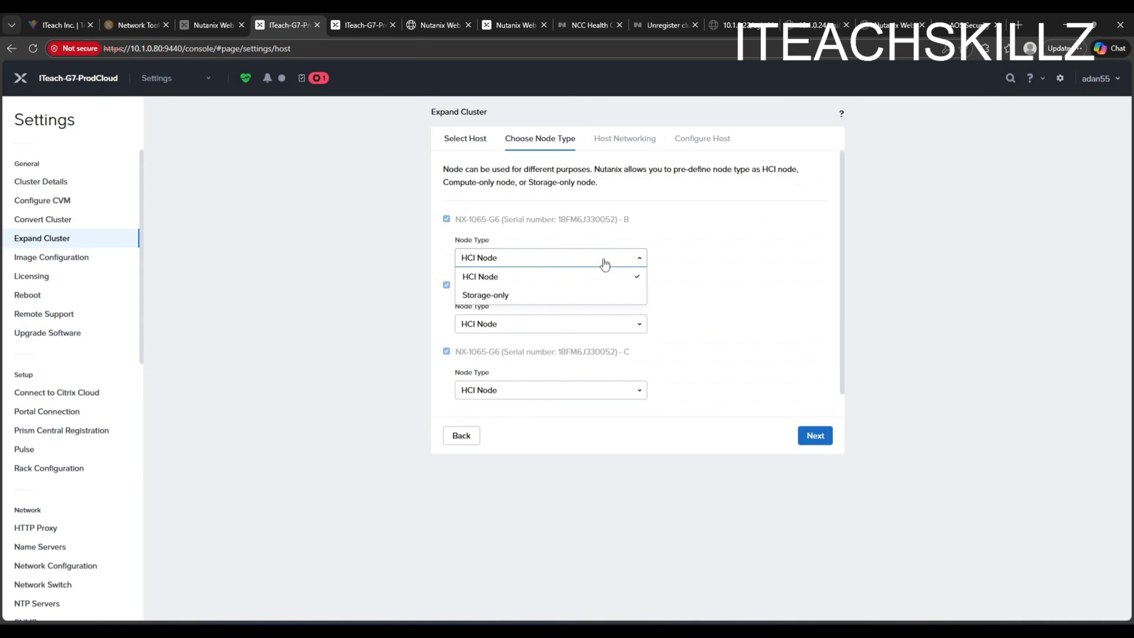
click(704, 245)
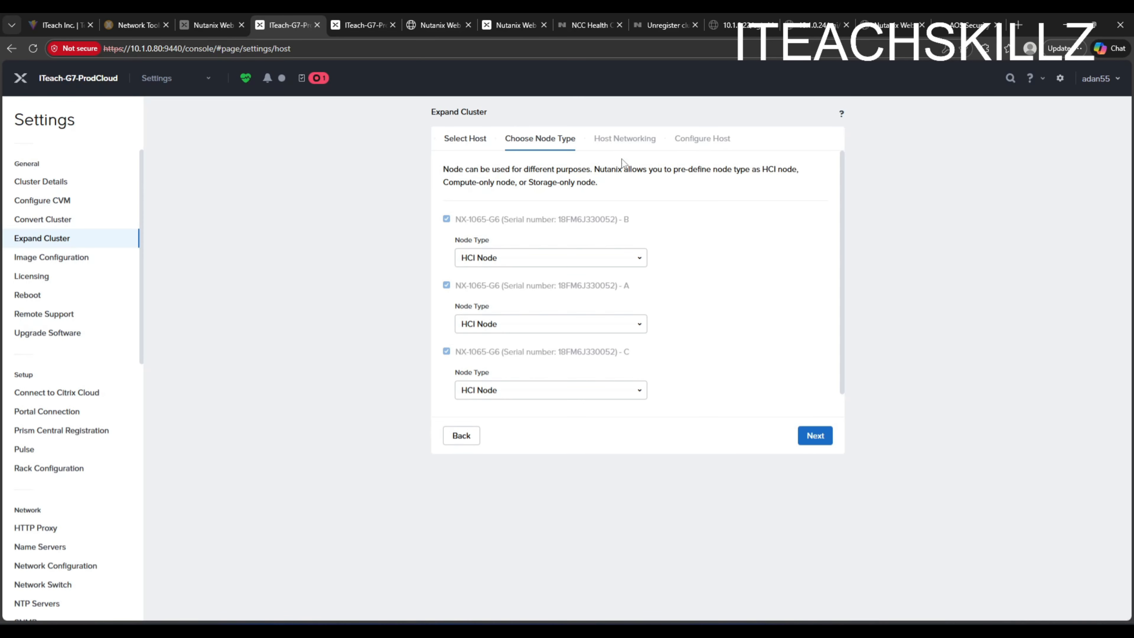
click(811, 436)
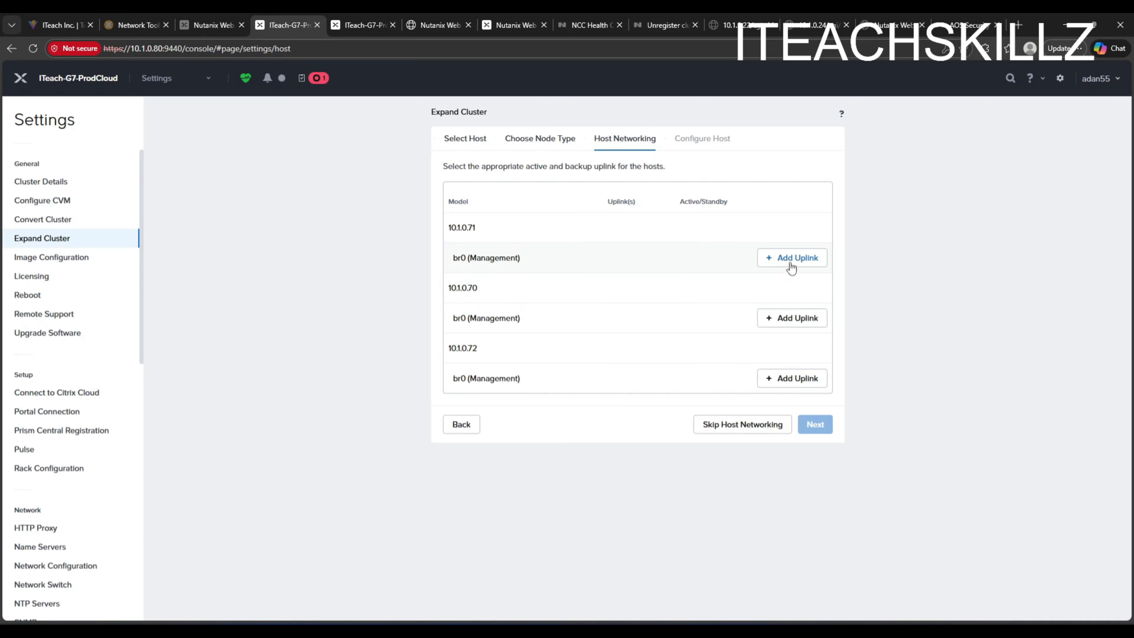
- Add eth0 as the active uplink for the br0 management bridge on each host and continue to host configuration
click(800, 259)
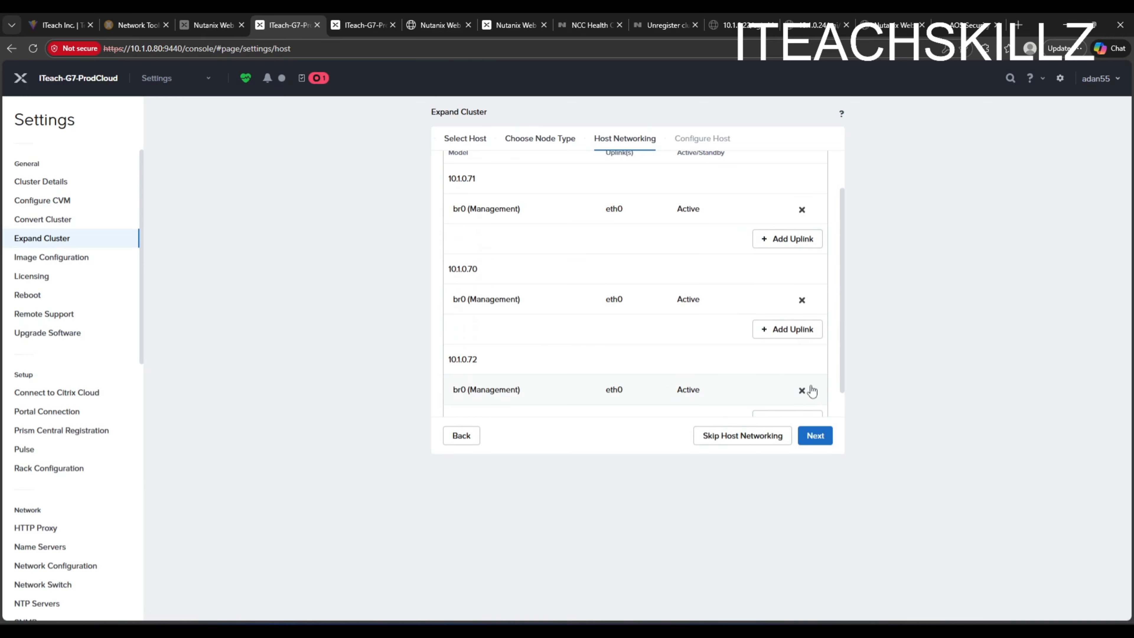
scroll(728, 286, down, 1)
scroll(725, 305, up, 2)
click(815, 436)
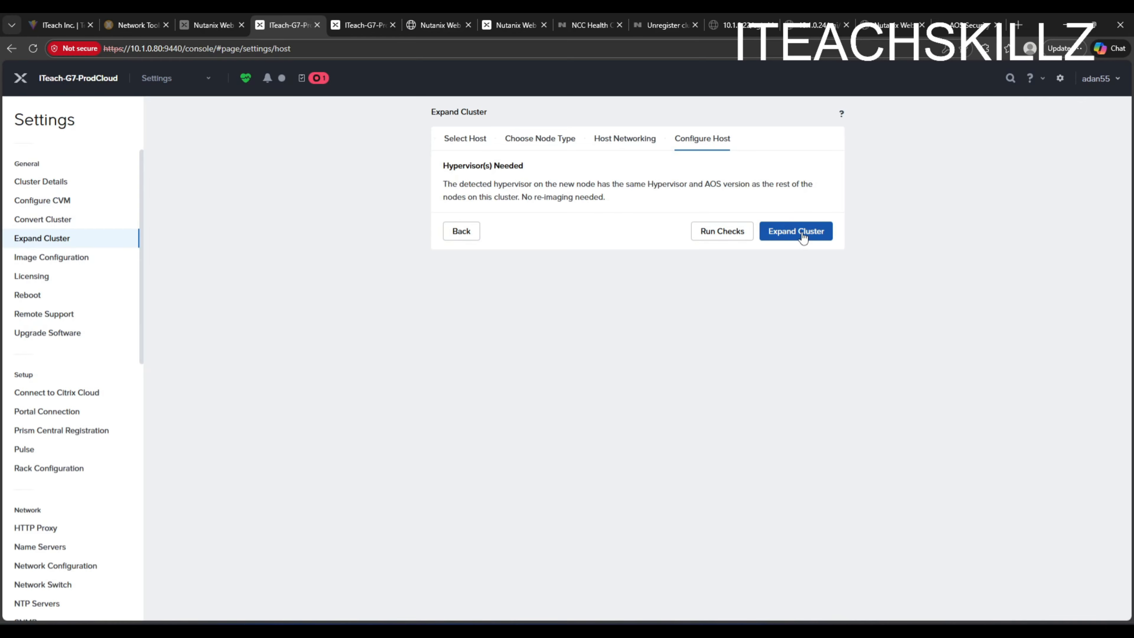
- Run the pre-expand cluster checks and follow their progress in the recent tasks list
click(727, 237)
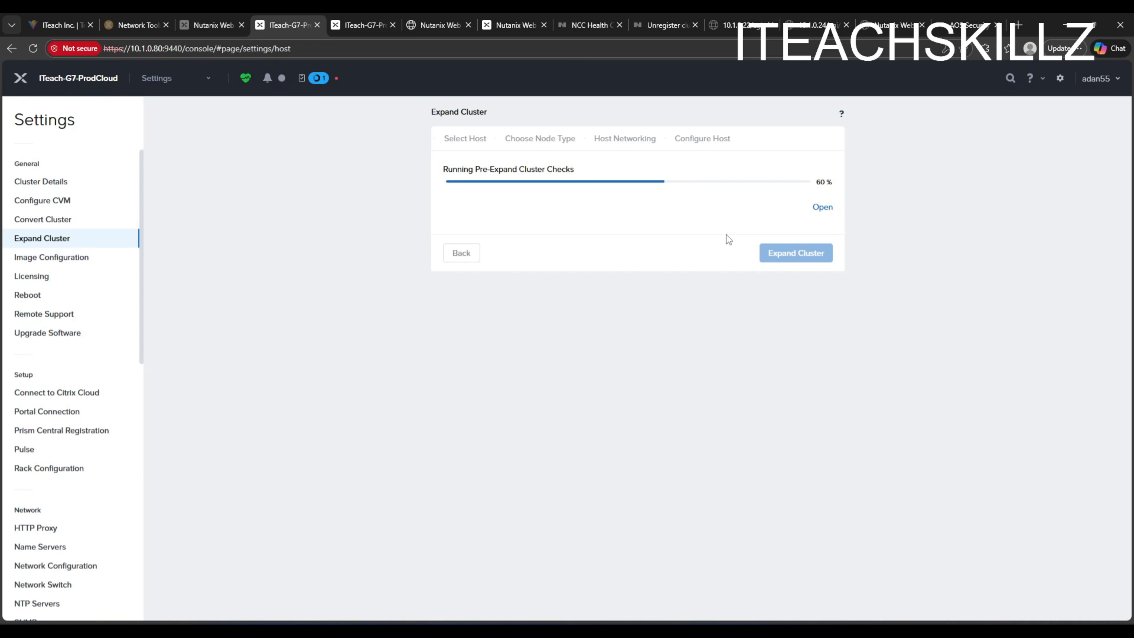
click(316, 79)
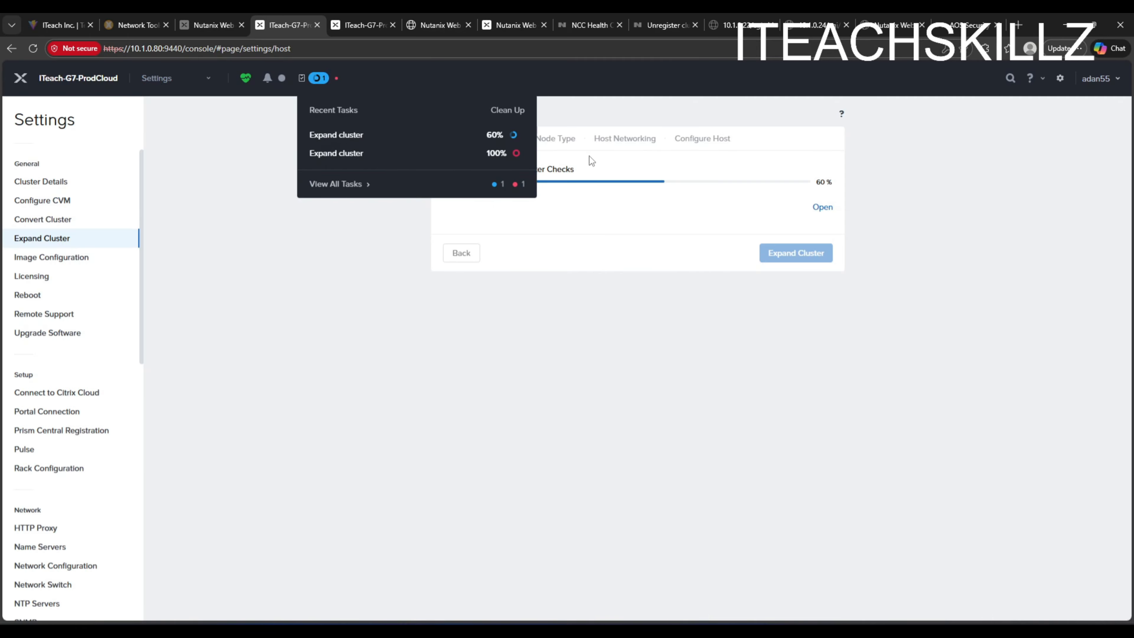
click(508, 110)
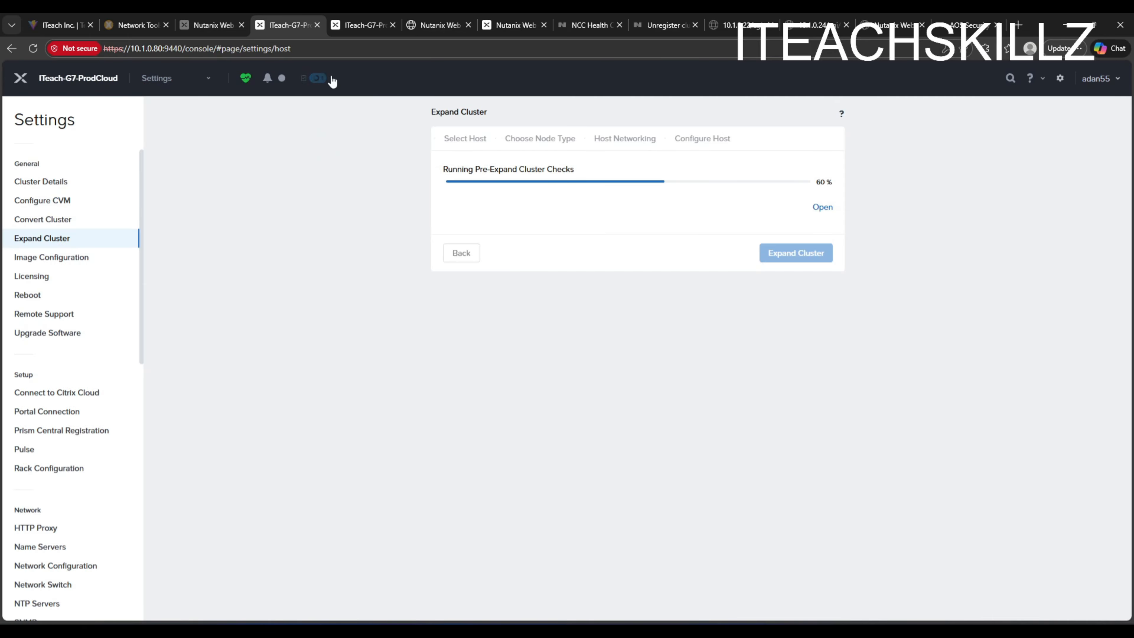
click(316, 78)
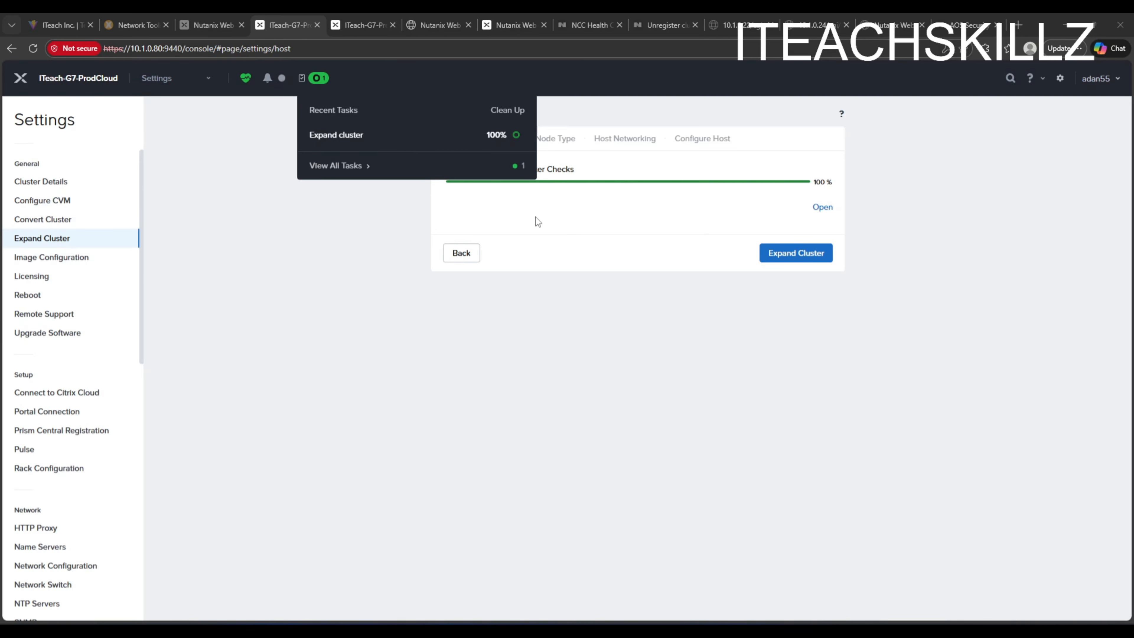
click(548, 202)
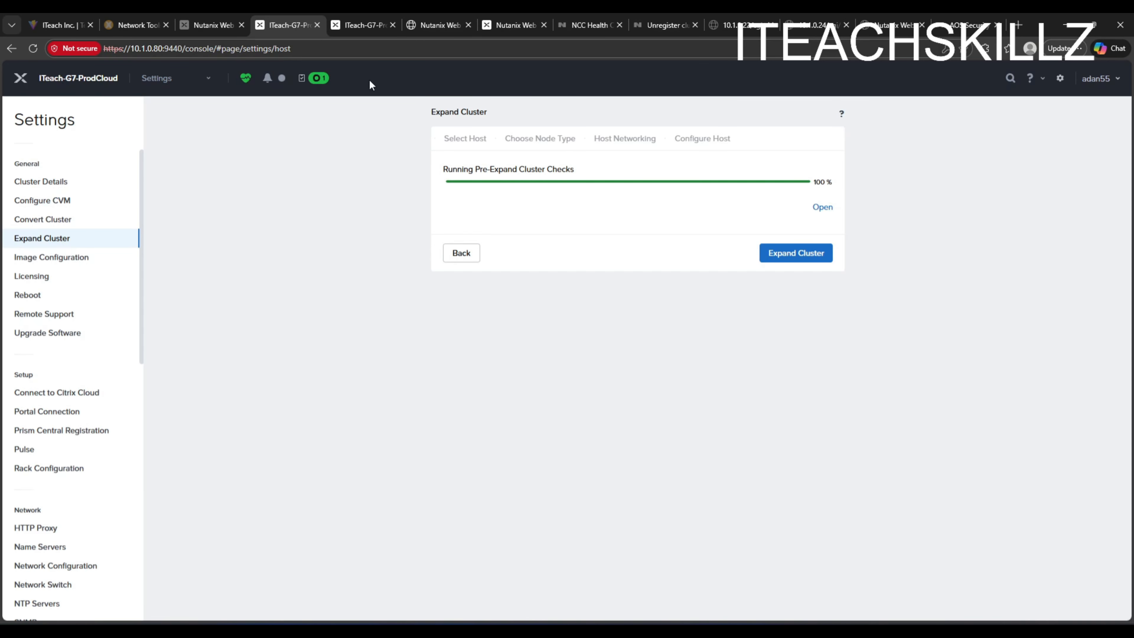
- Check the cluster dashboard in the other Prism tab and return to the wizard
click(354, 18)
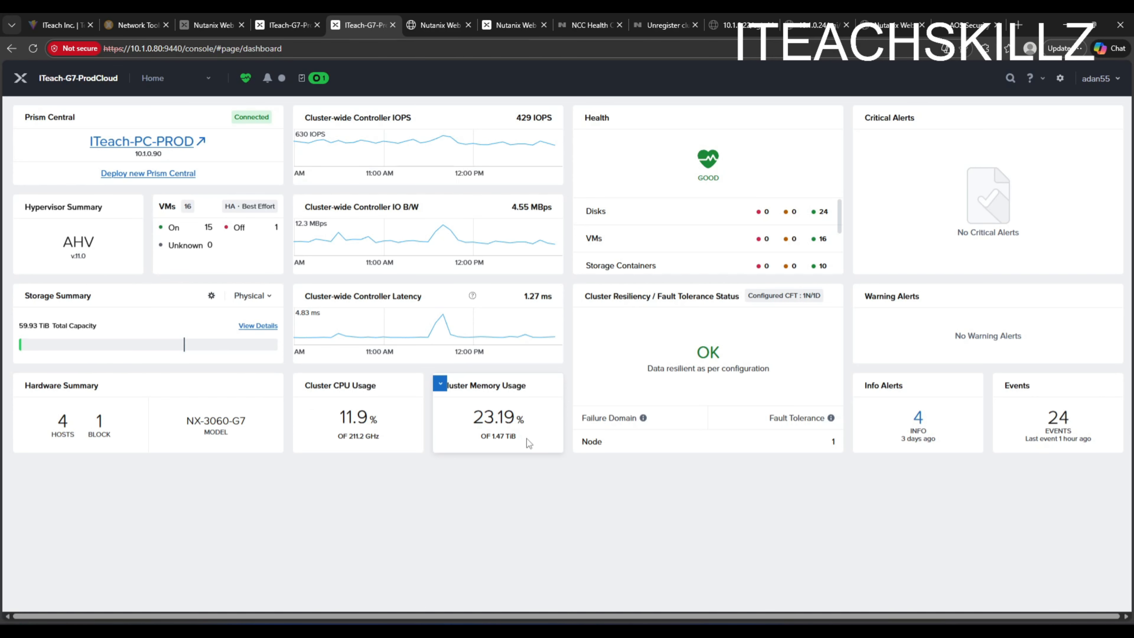
drag(527, 440, 446, 442)
drag(332, 416, 363, 442)
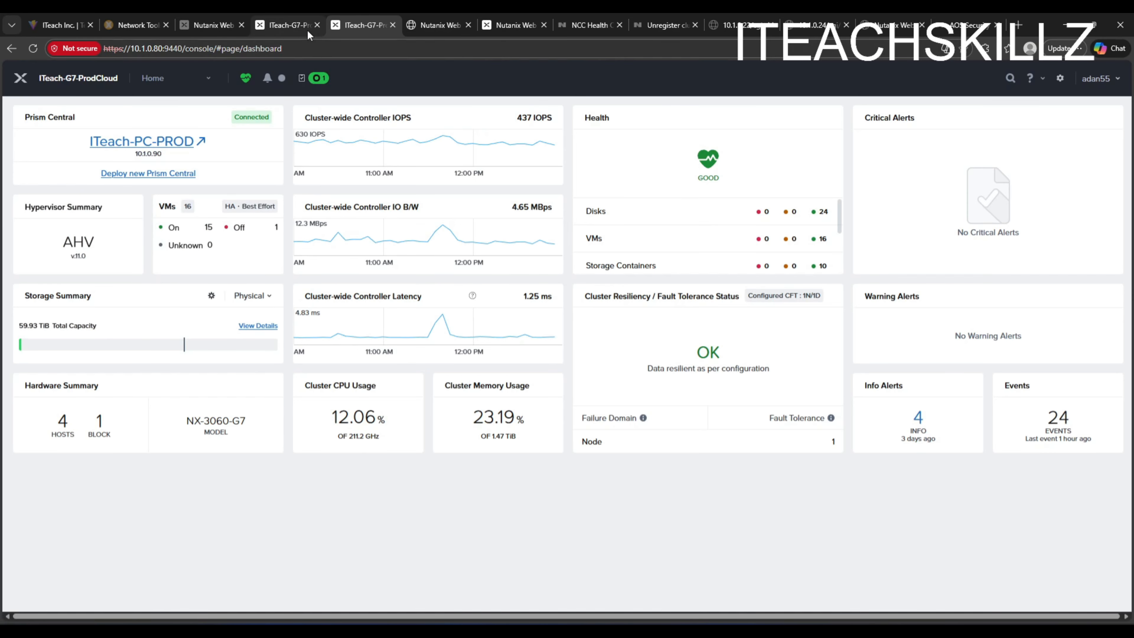
click(292, 24)
- Start the cluster expansion and open recent tasks to follow its progress
click(795, 254)
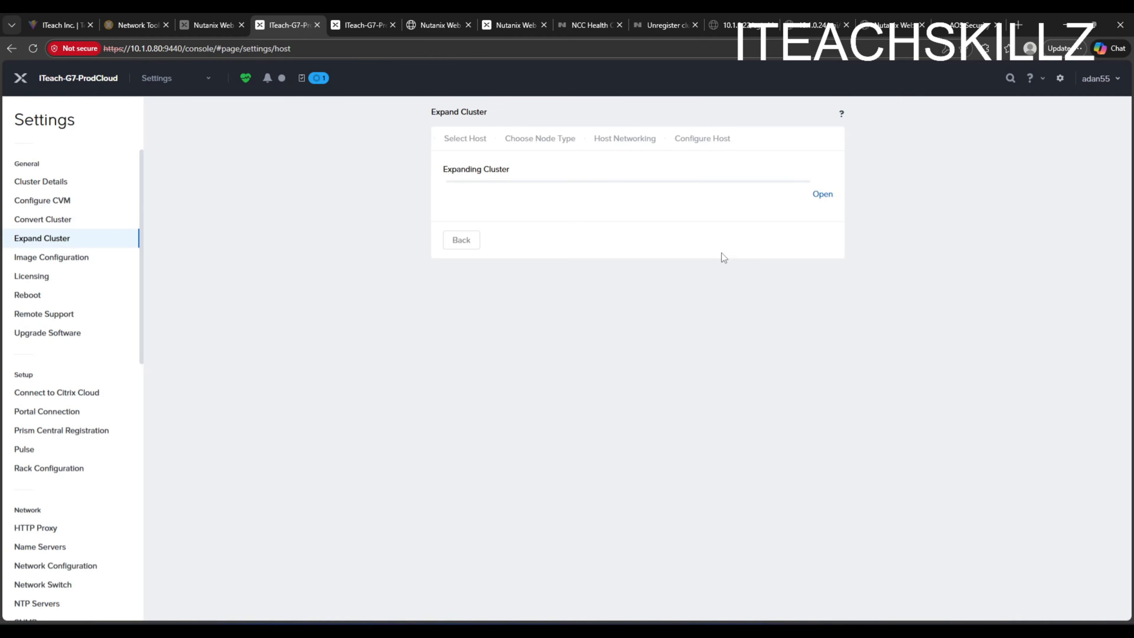
click(319, 80)
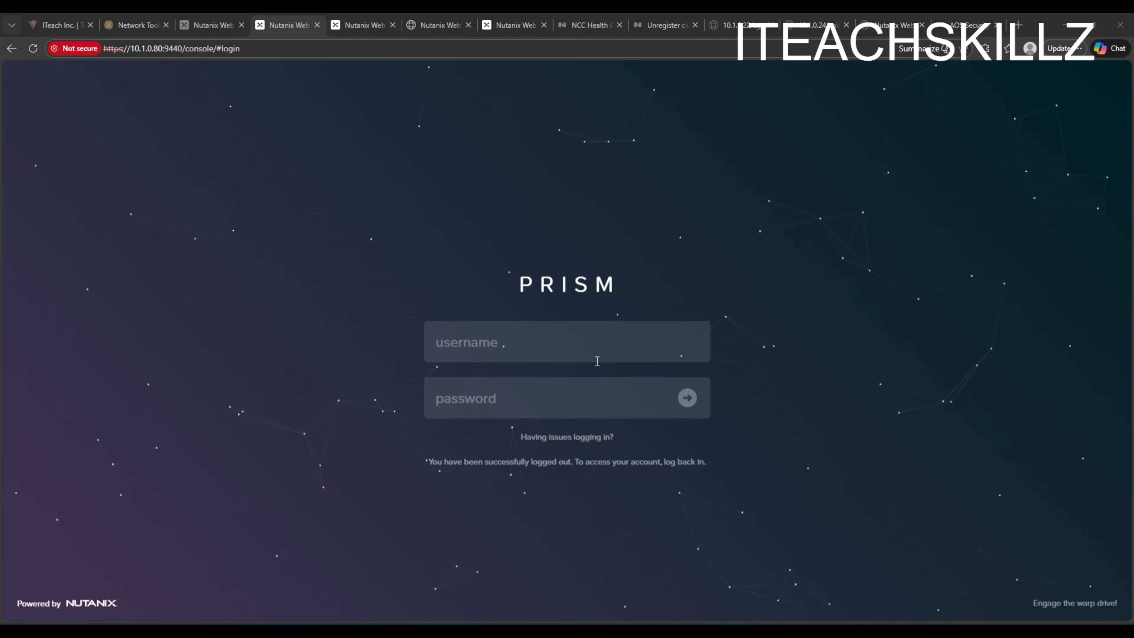
- Log back in to Prism with the admin username and account password
click(595, 352)
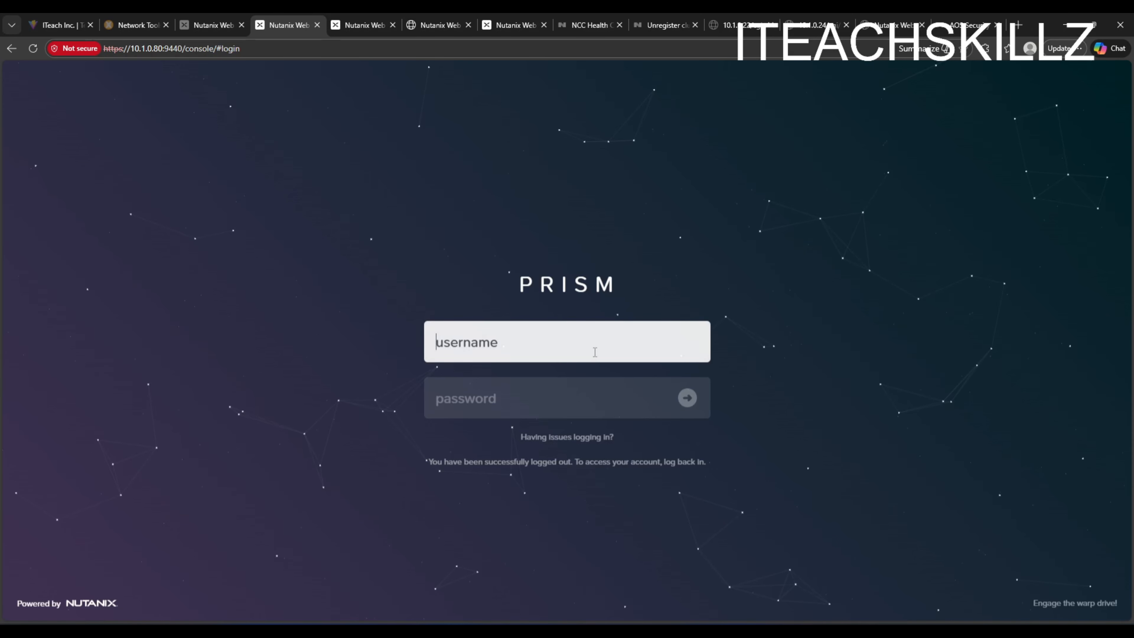
text(adan55)
key(Tab)
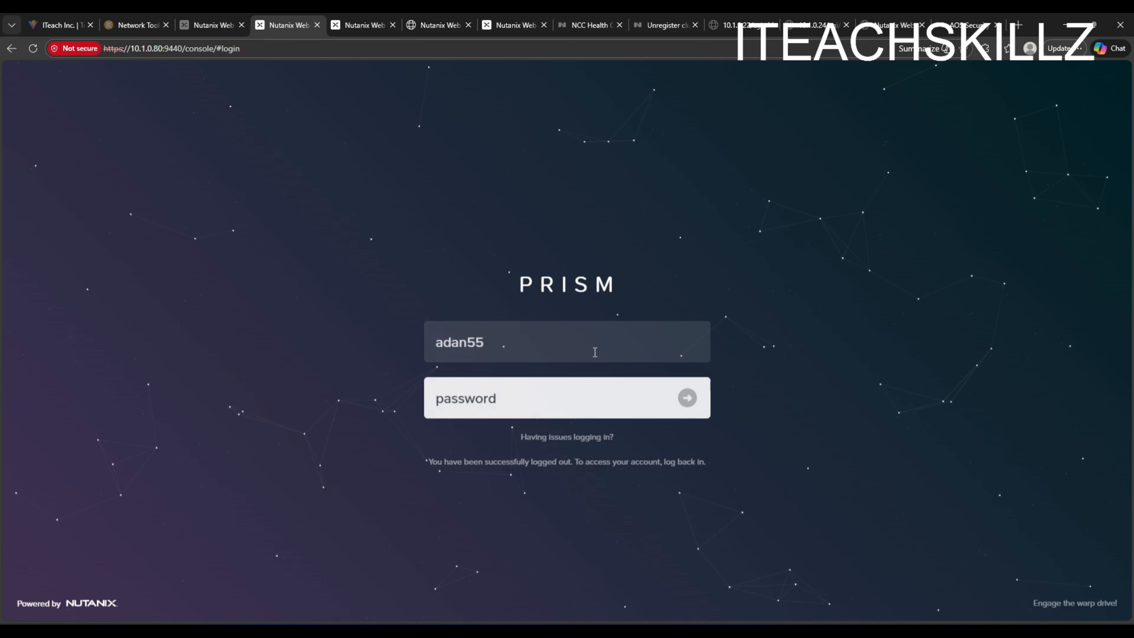
text(•••••••)
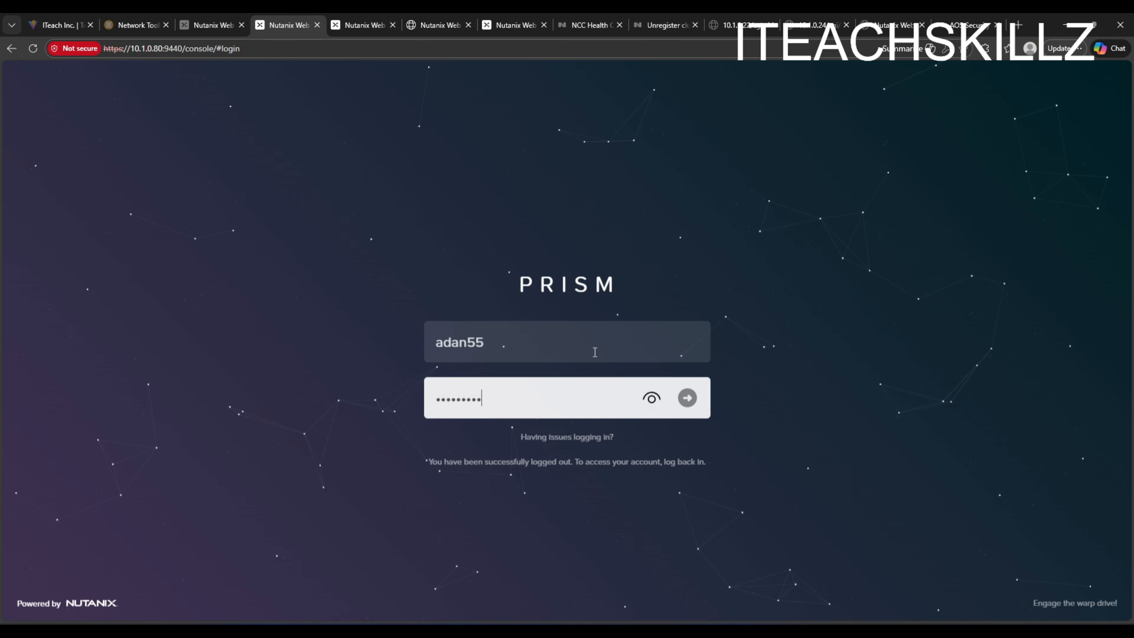
key(Return)
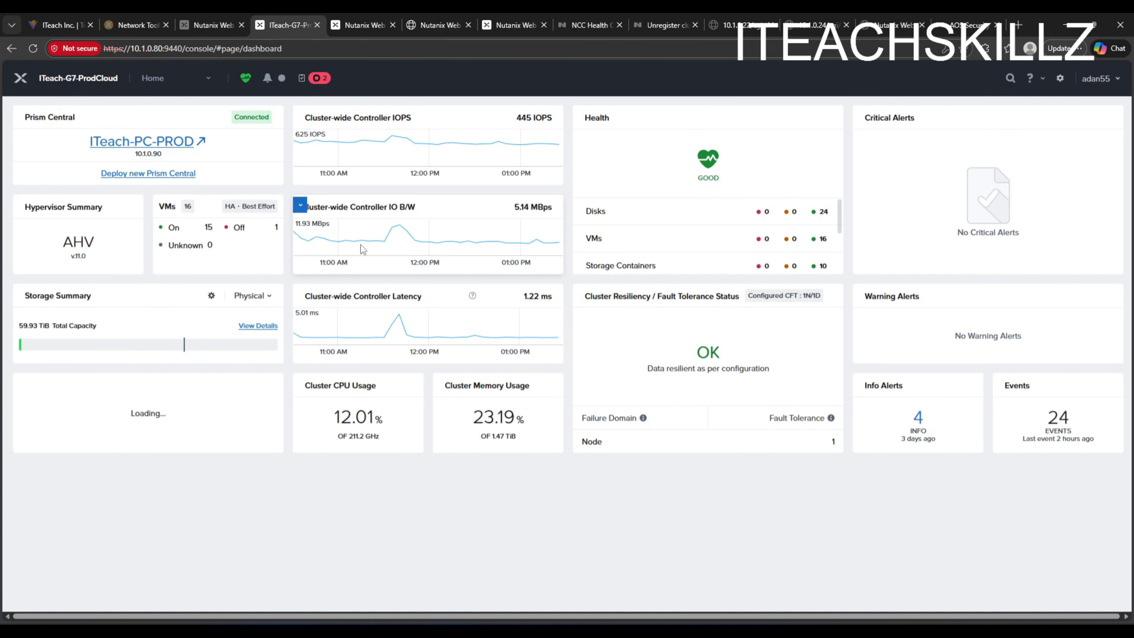
- Check the recent tasks and reopen Expand Cluster from Prism Settings
click(323, 78)
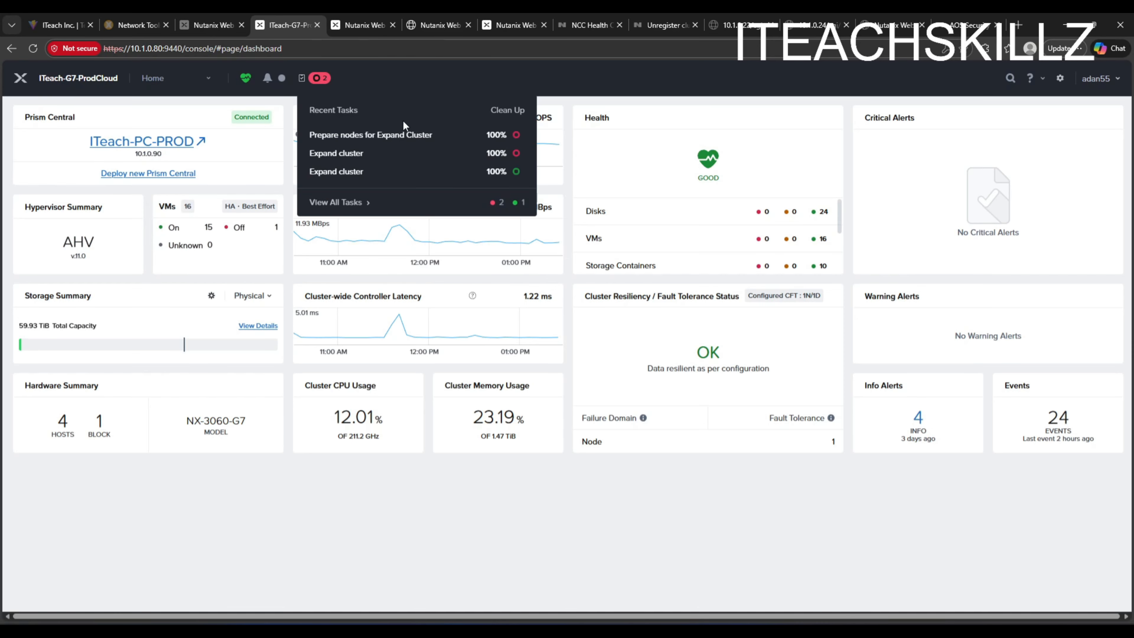
click(192, 78)
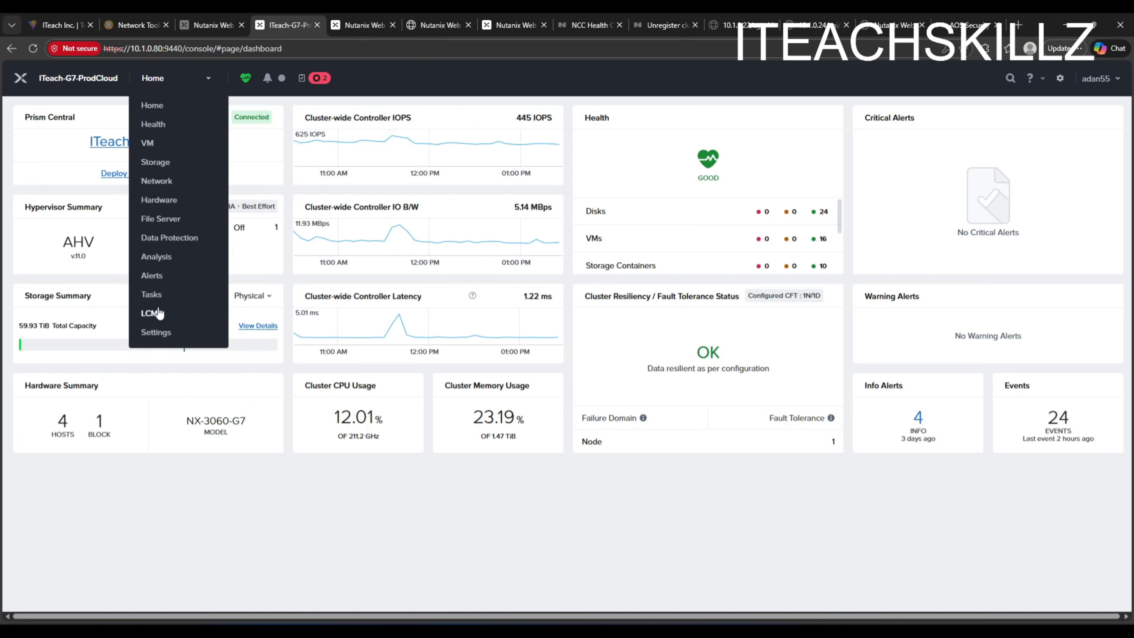
click(157, 333)
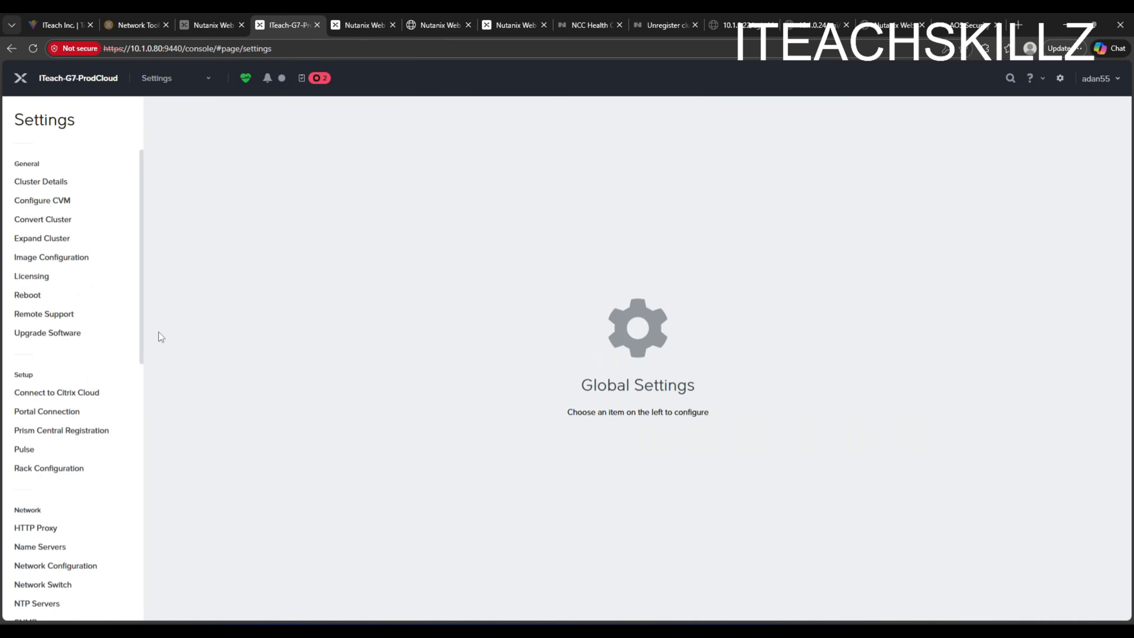
click(49, 238)
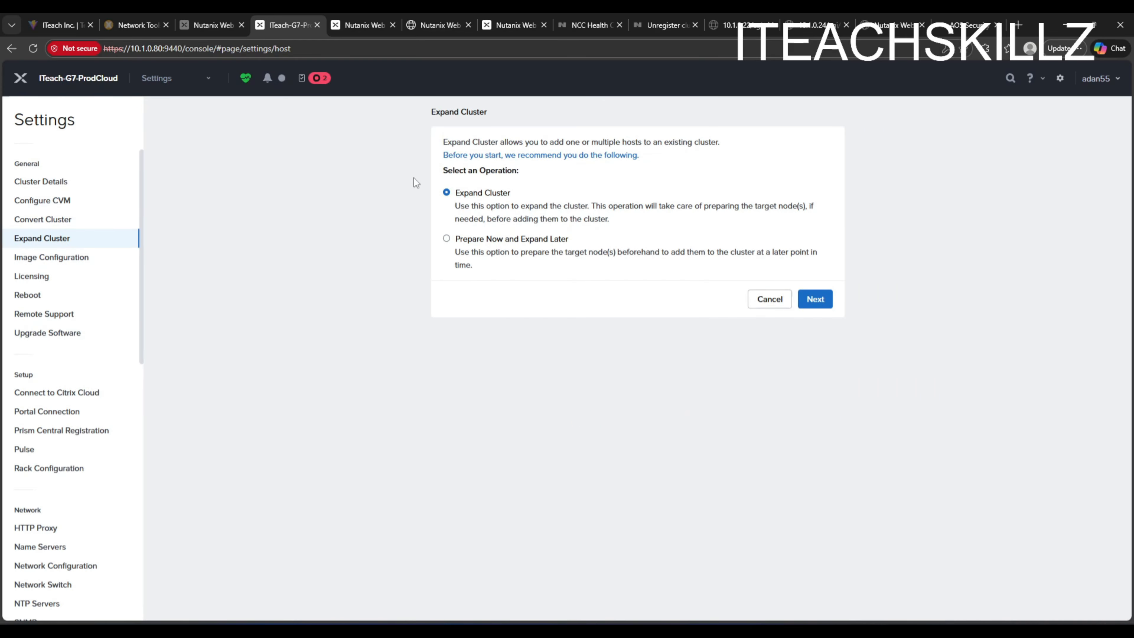
- Continue with the Expand Cluster operation and clean up the recent tasks list
click(829, 301)
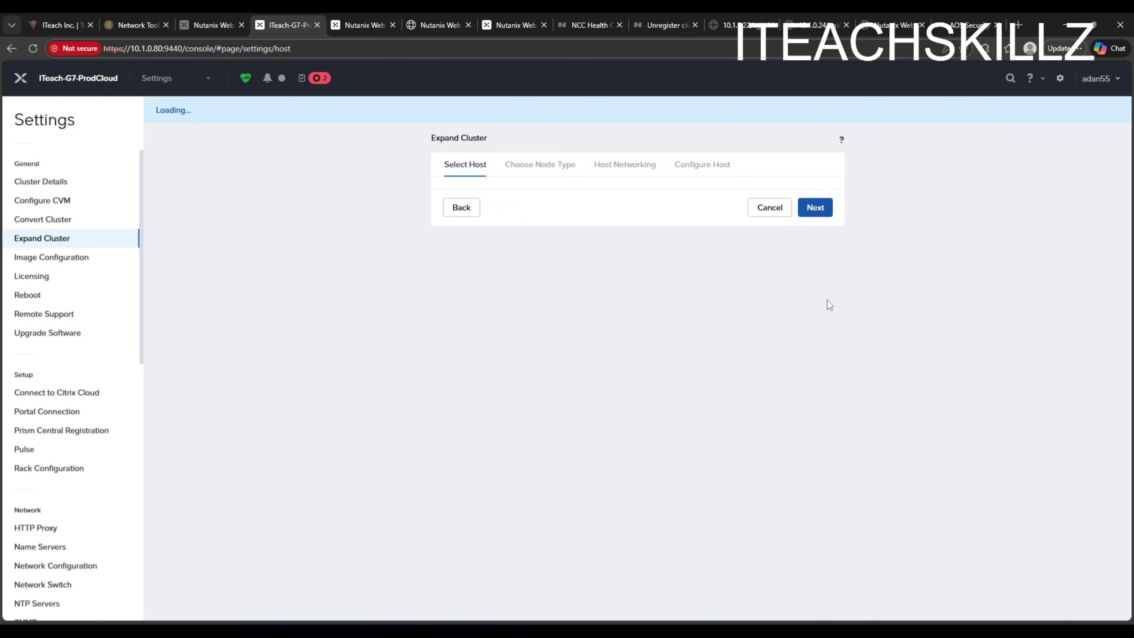
click(324, 81)
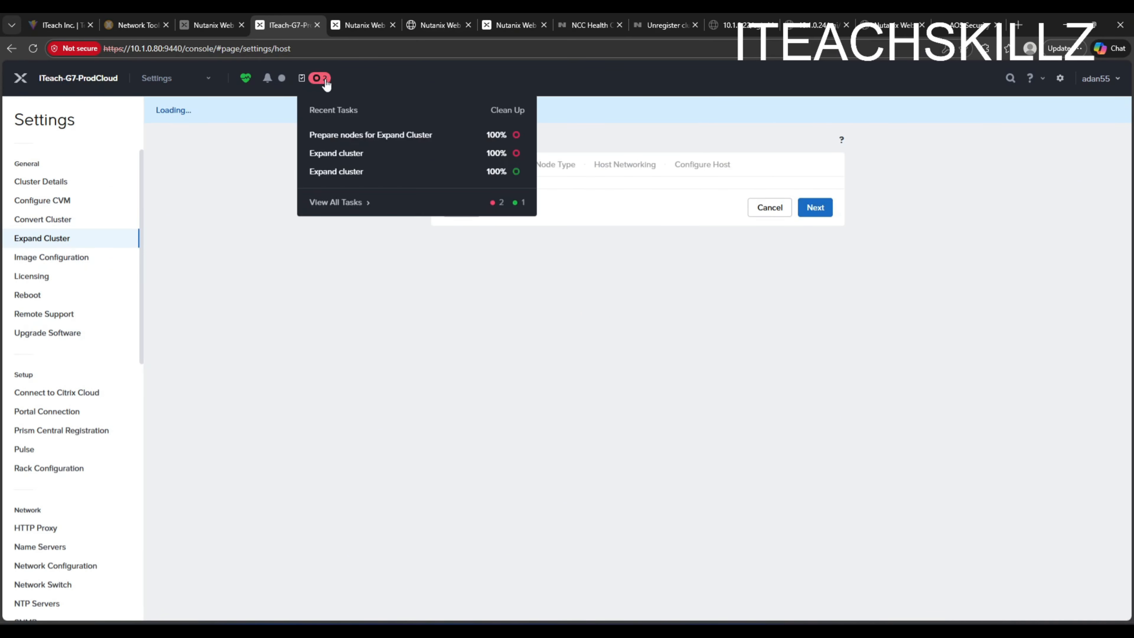
click(514, 111)
- Select the NX-1065-G6 block's nodes, skip host networking, start the expansion and check its progress in recent tasks
click(446, 236)
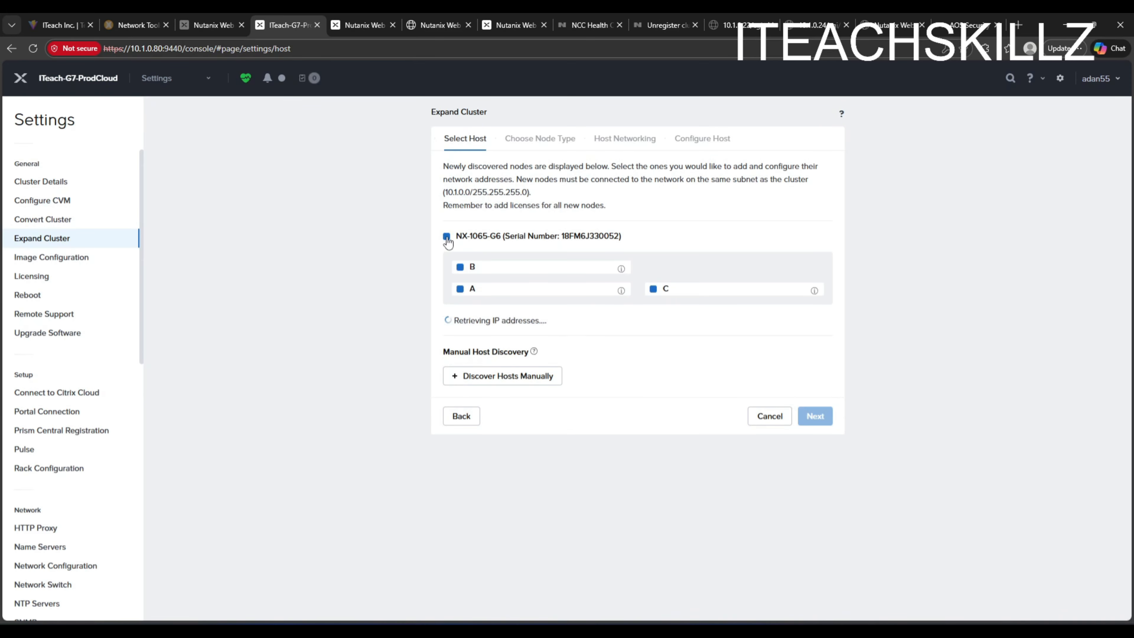
scroll(820, 389, down, 10)
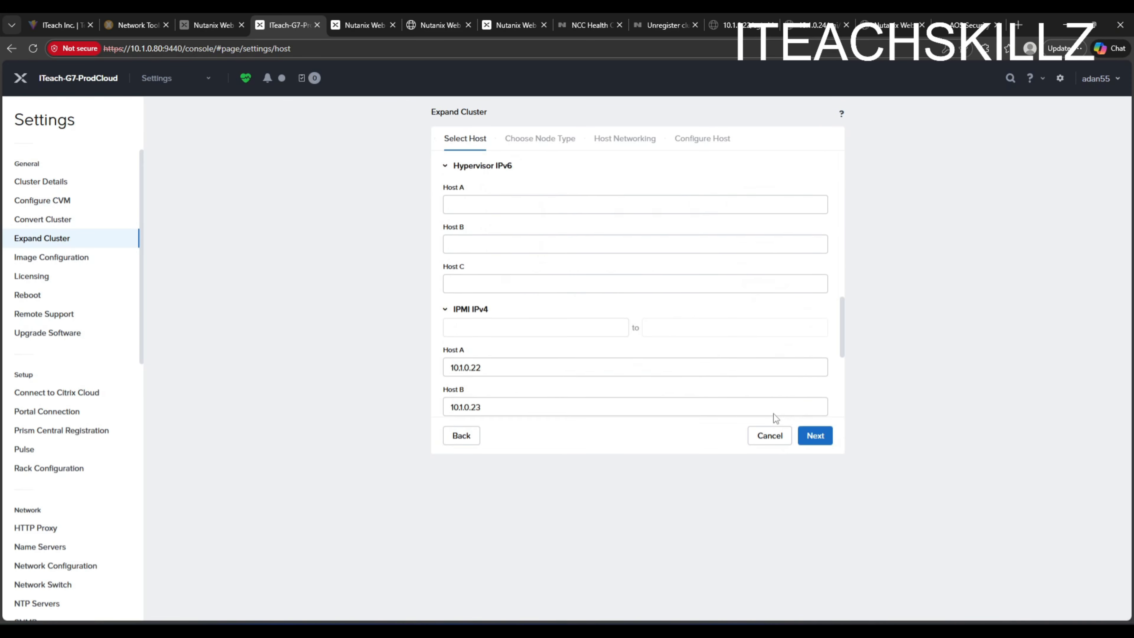
click(816, 436)
click(815, 435)
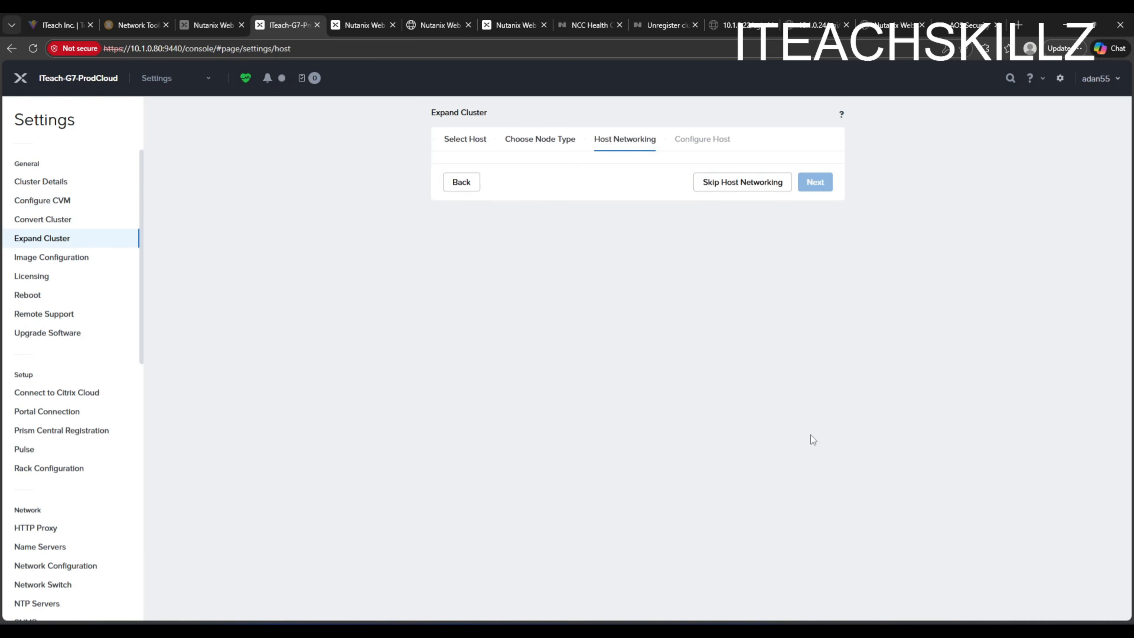
click(742, 216)
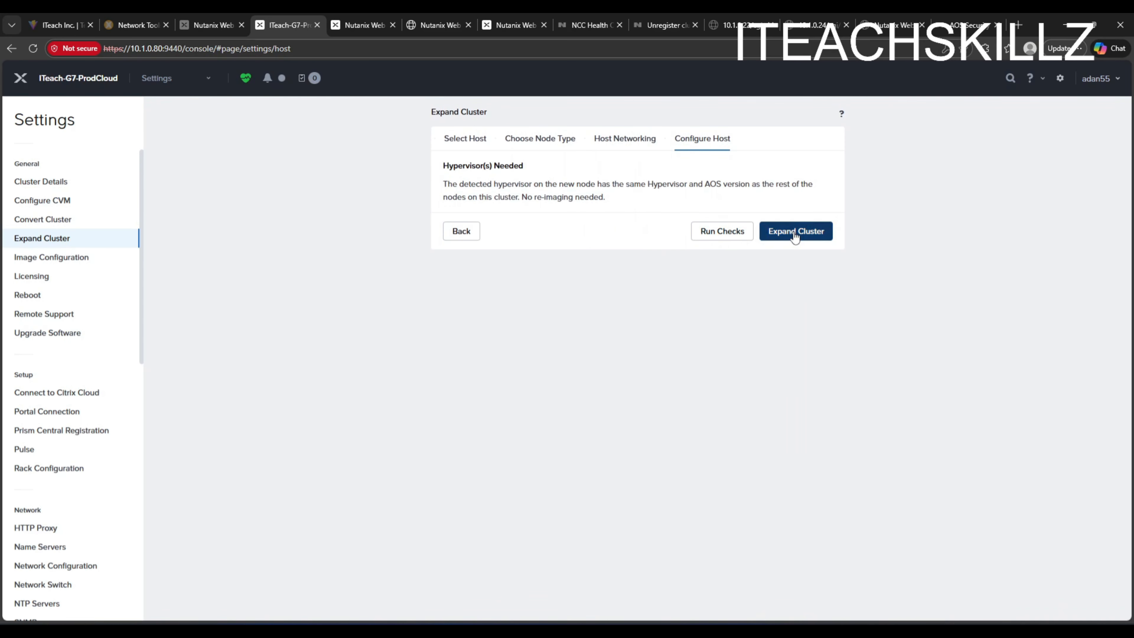
click(794, 231)
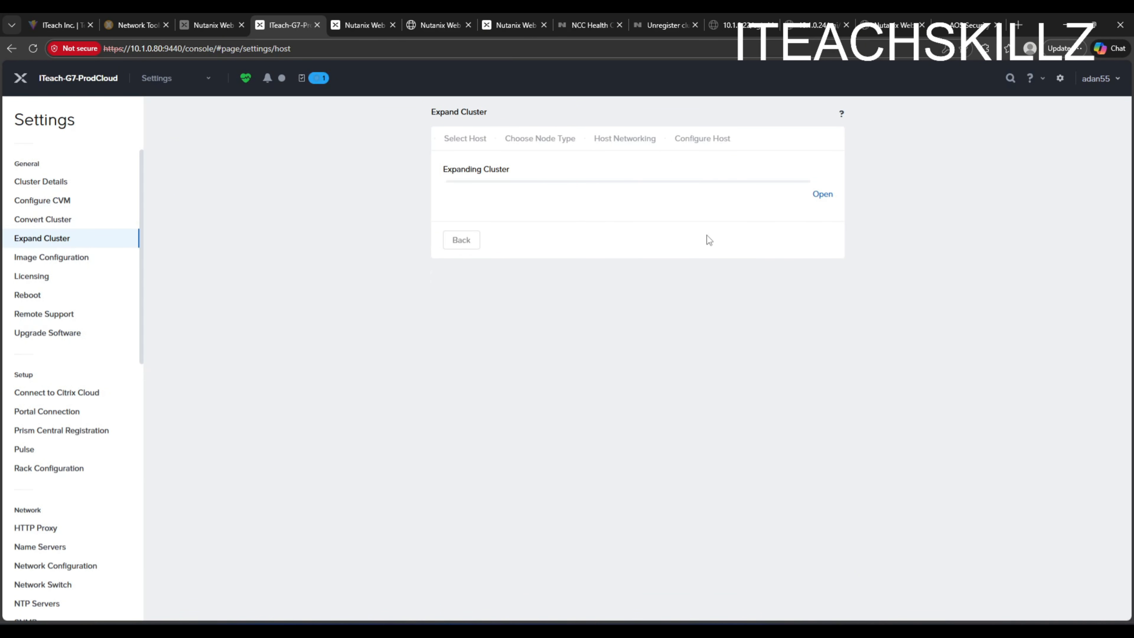
click(318, 79)
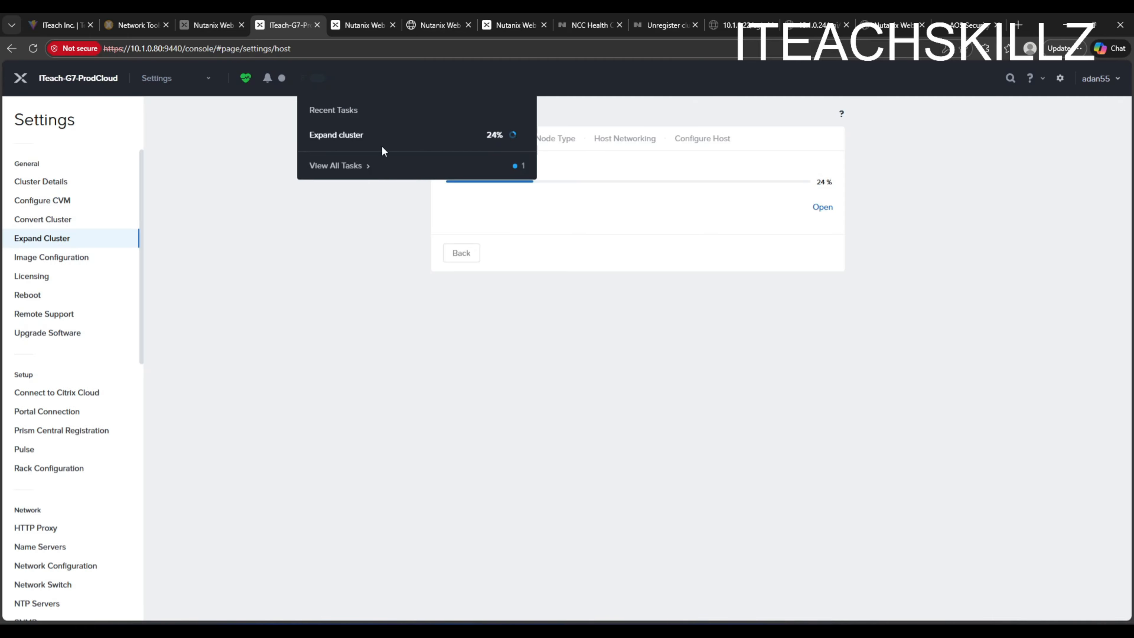
click(591, 333)
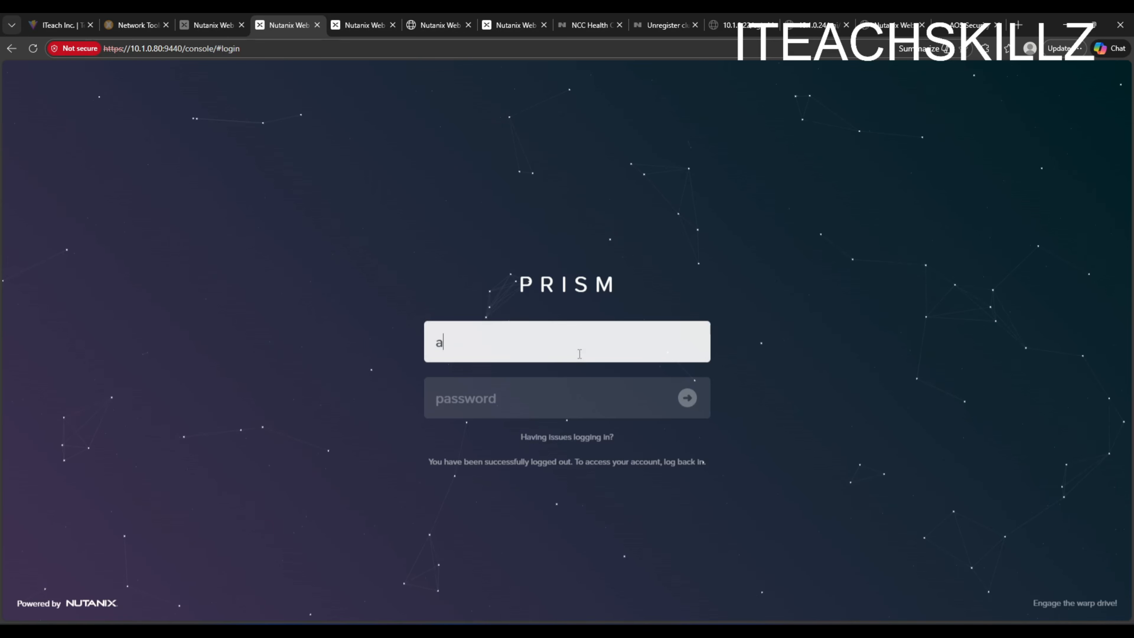
- Log back in to Prism with the admin username and open the VM table
text(dan55)
key(Tab)
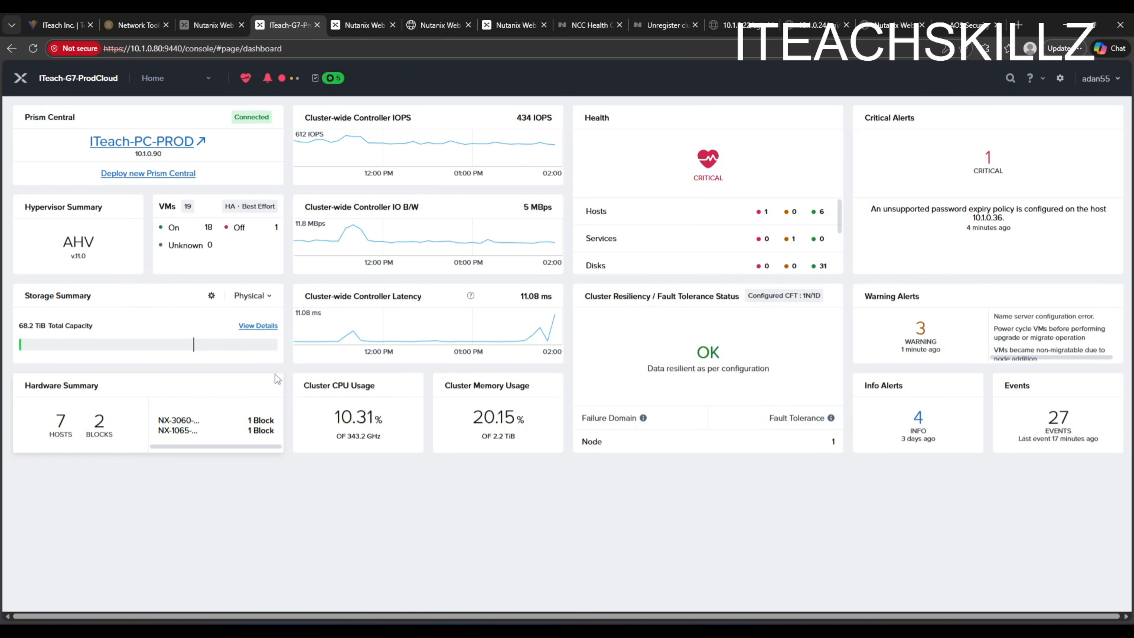
click(208, 80)
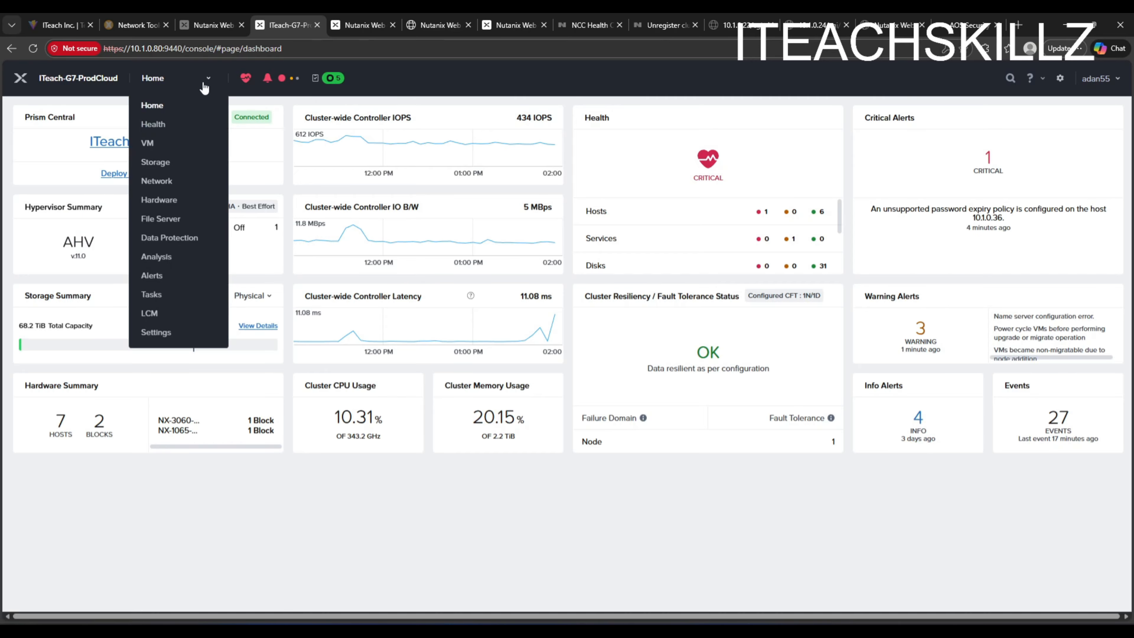
click(147, 144)
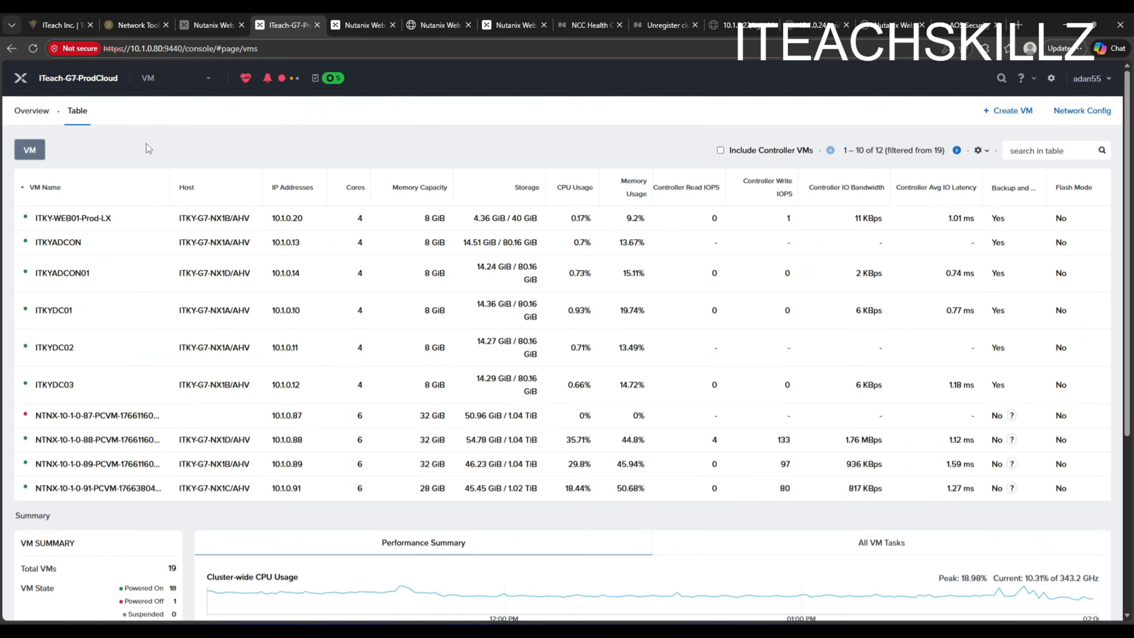
- Try to migrate VM ITKYDC03 to host ITKY-G6-NX1A (10.1.0.34)
scroll(163, 251, down, 4)
scroll(156, 248, up, 4)
right_click(56, 386)
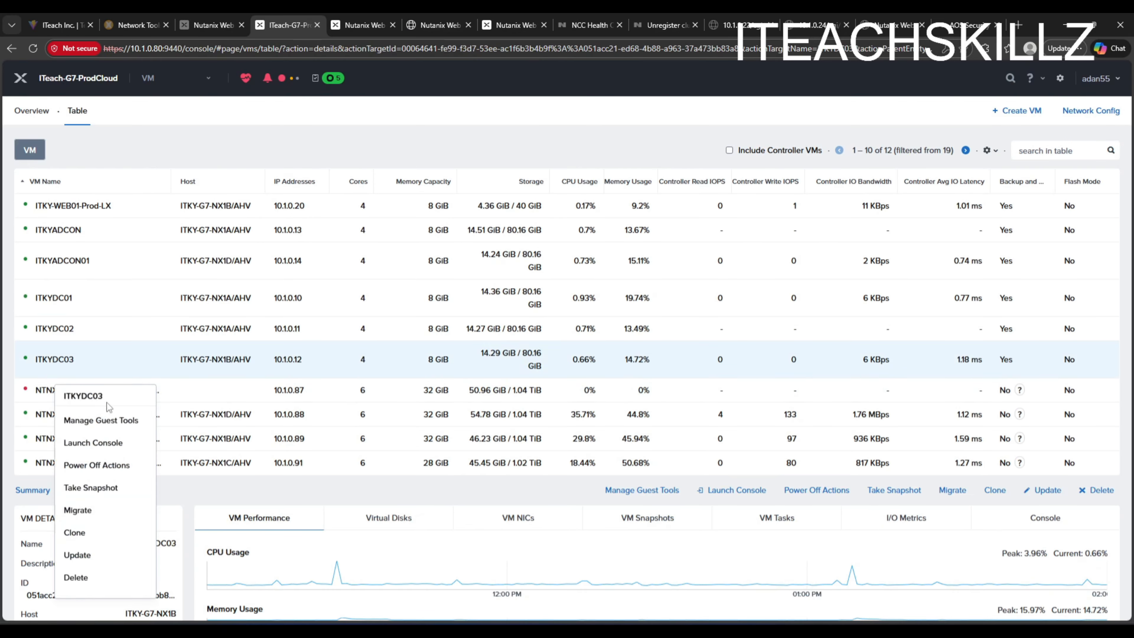
click(94, 509)
click(552, 295)
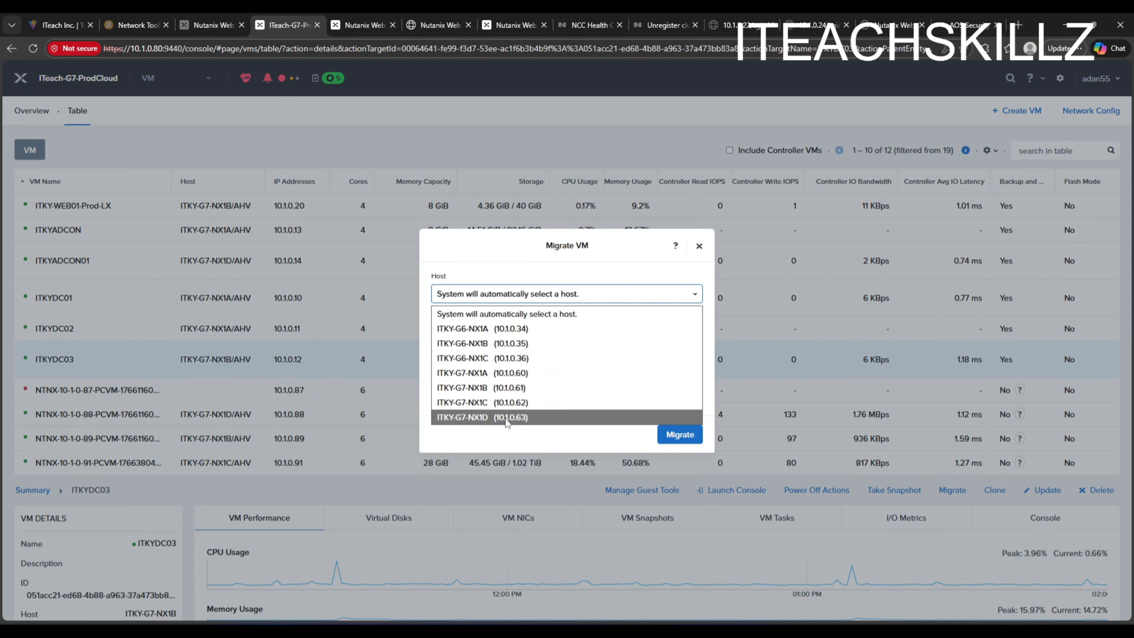
click(501, 331)
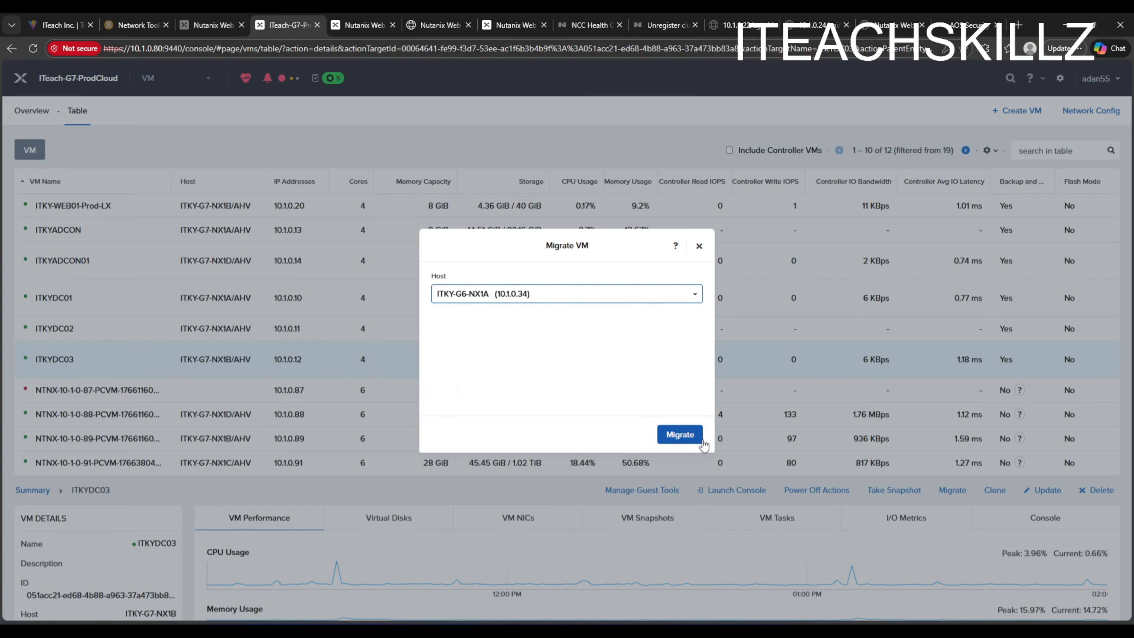
click(700, 440)
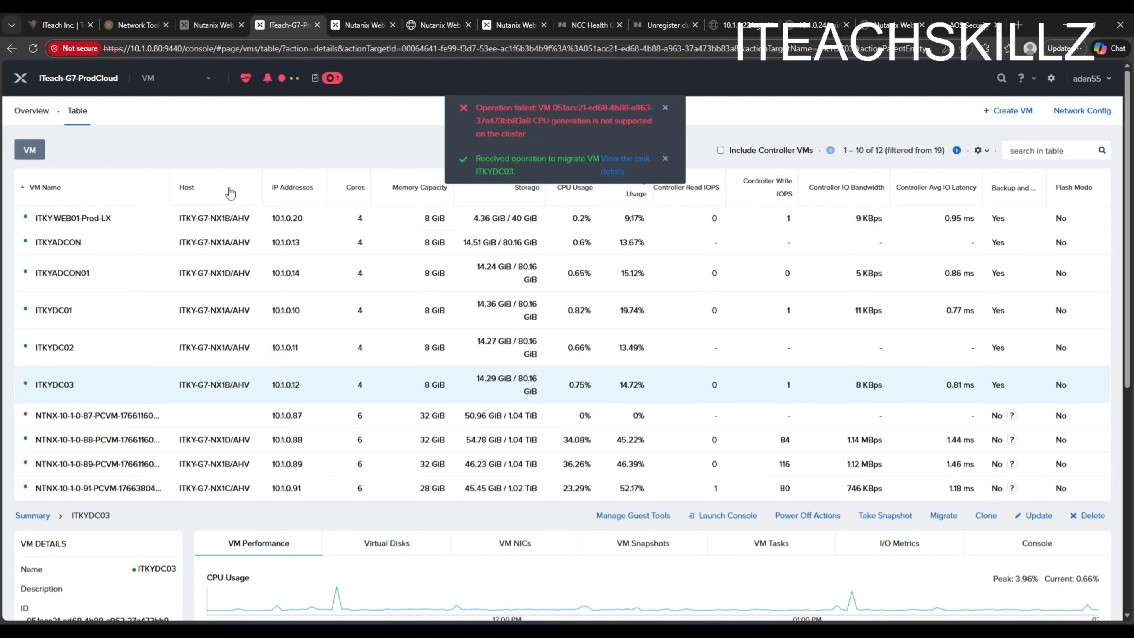
- Review the recent tasks, alerts and cluster health, then return to the home dashboard
click(333, 78)
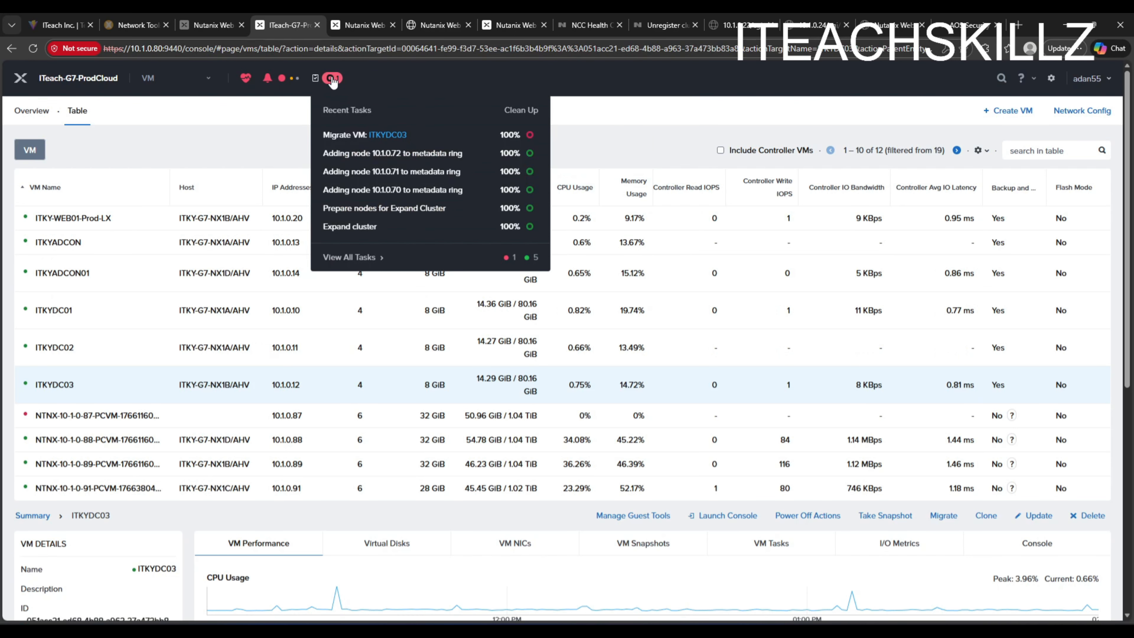
click(290, 79)
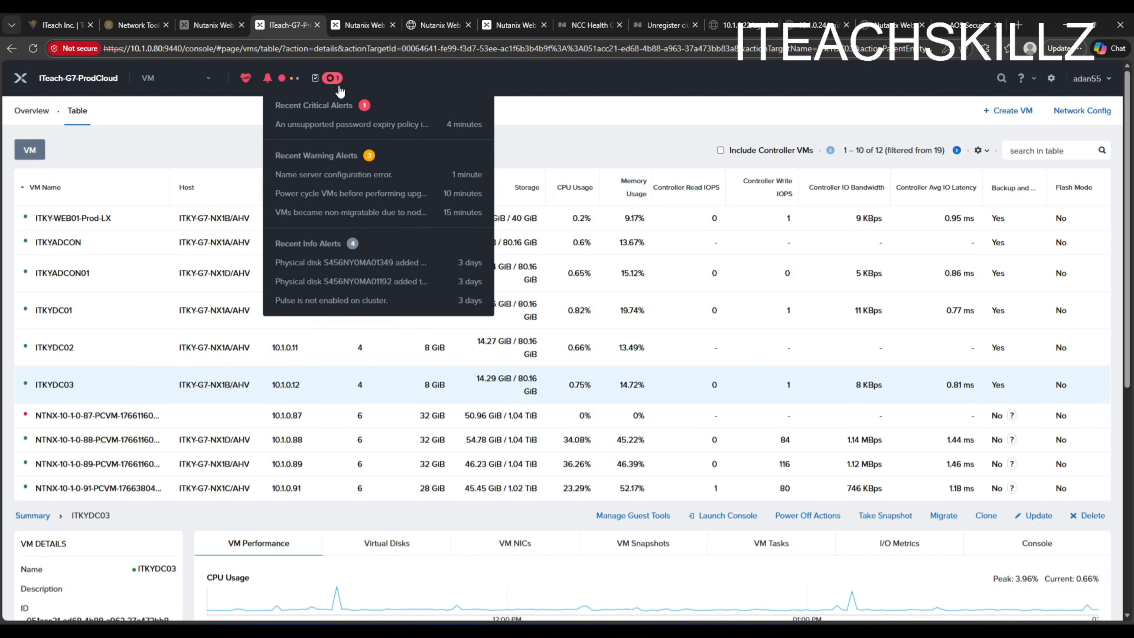
click(380, 125)
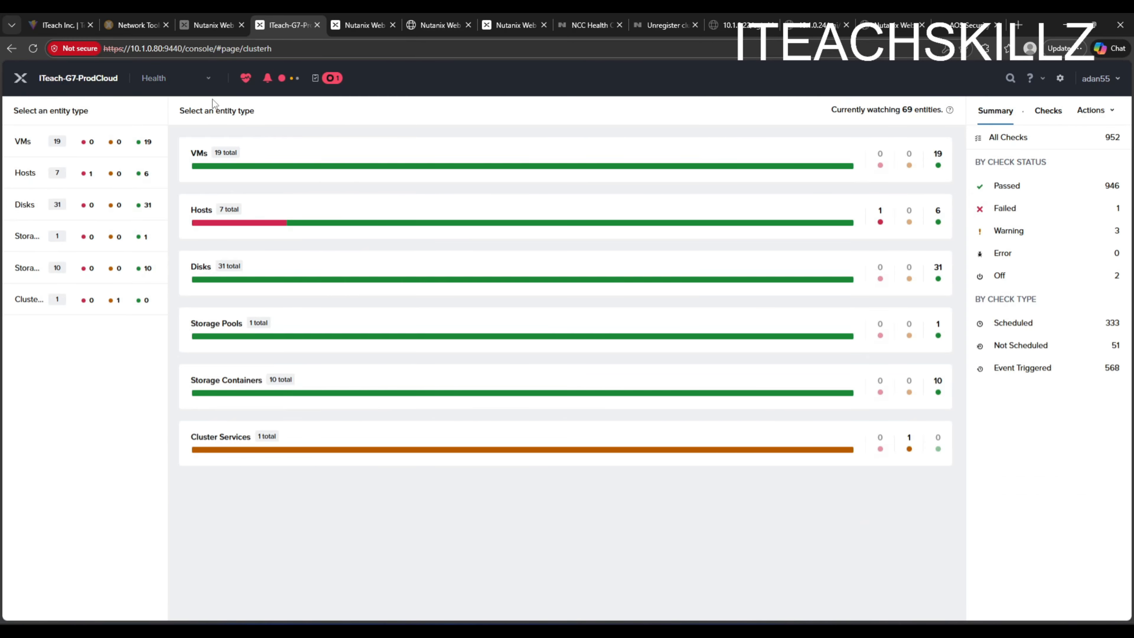
click(147, 82)
click(149, 102)
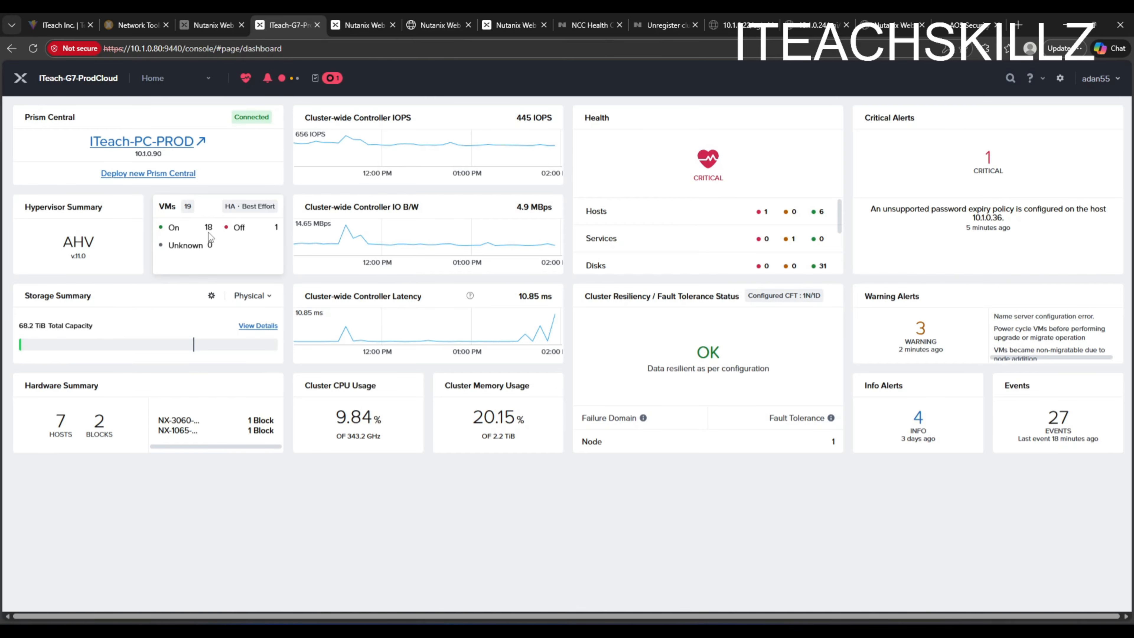
- Open Prism Central ITeach-PC-PROD and log in as admin with the account password
click(164, 147)
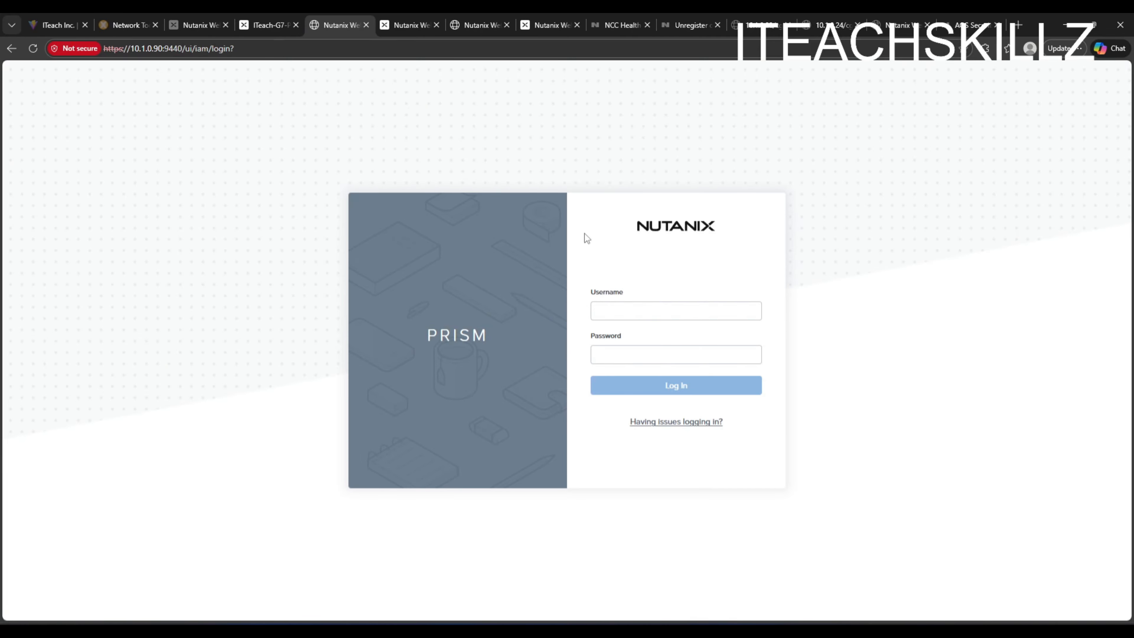
click(630, 308)
click(646, 375)
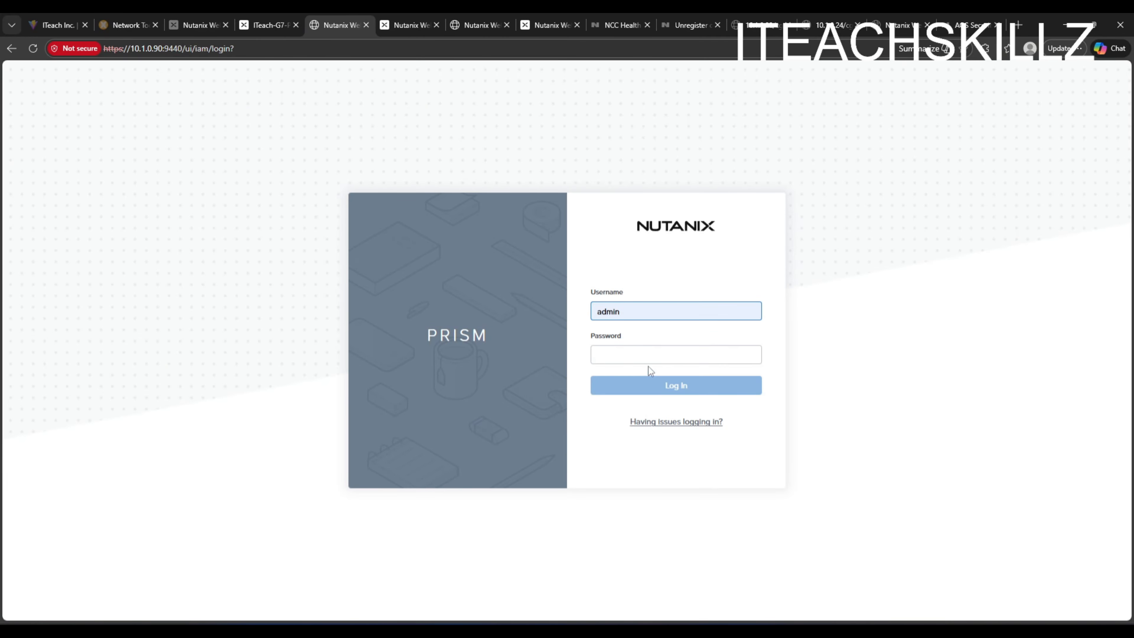
click(649, 354)
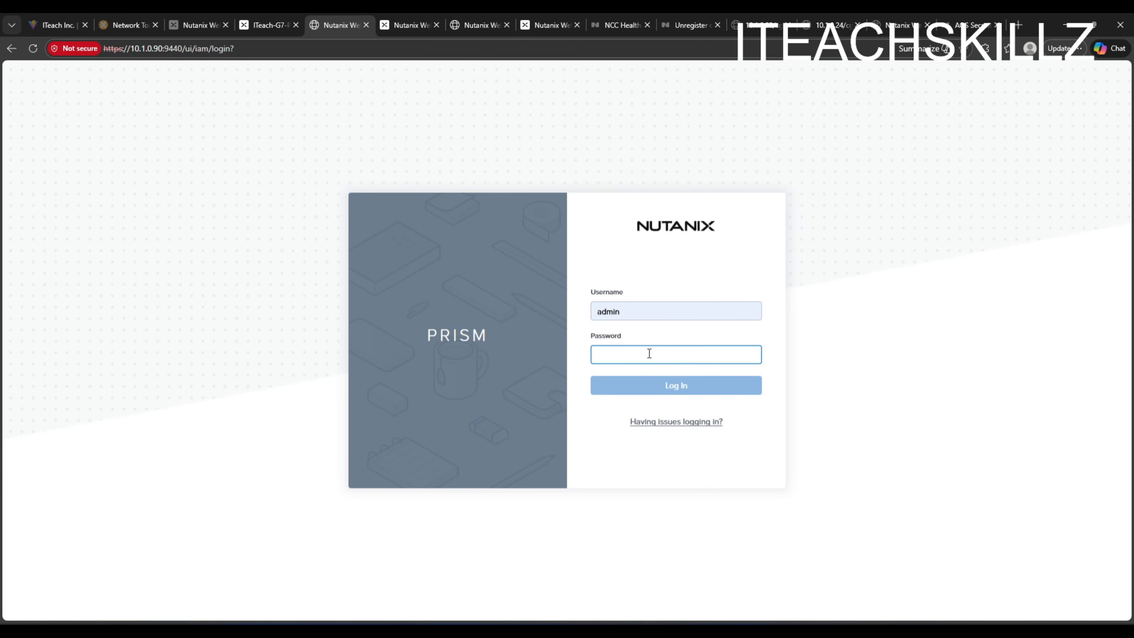
click(691, 417)
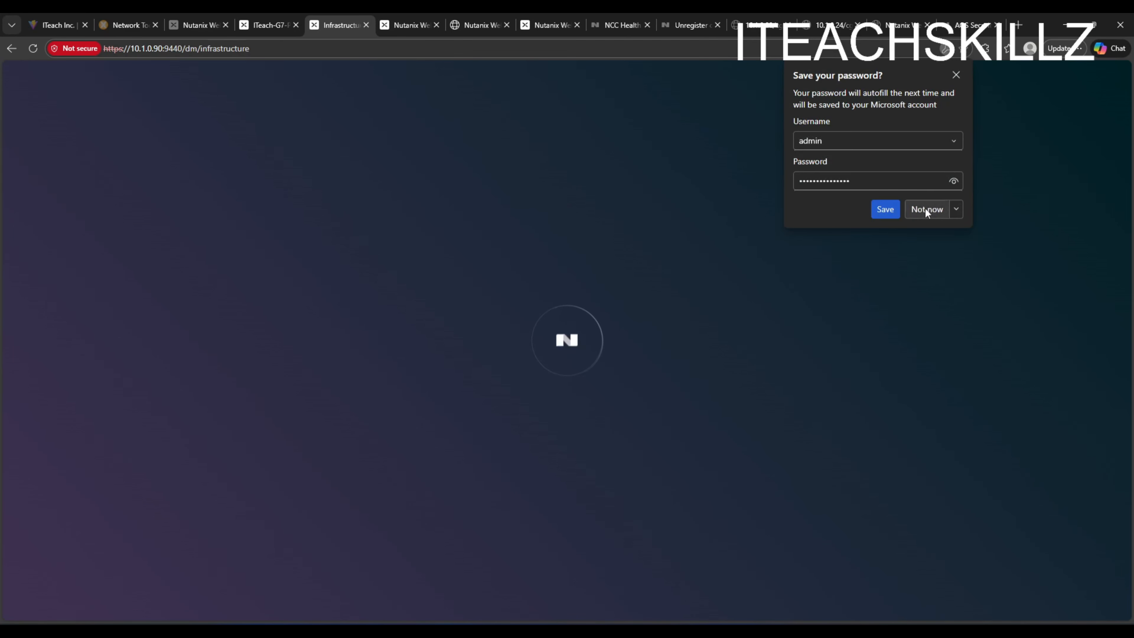
click(928, 210)
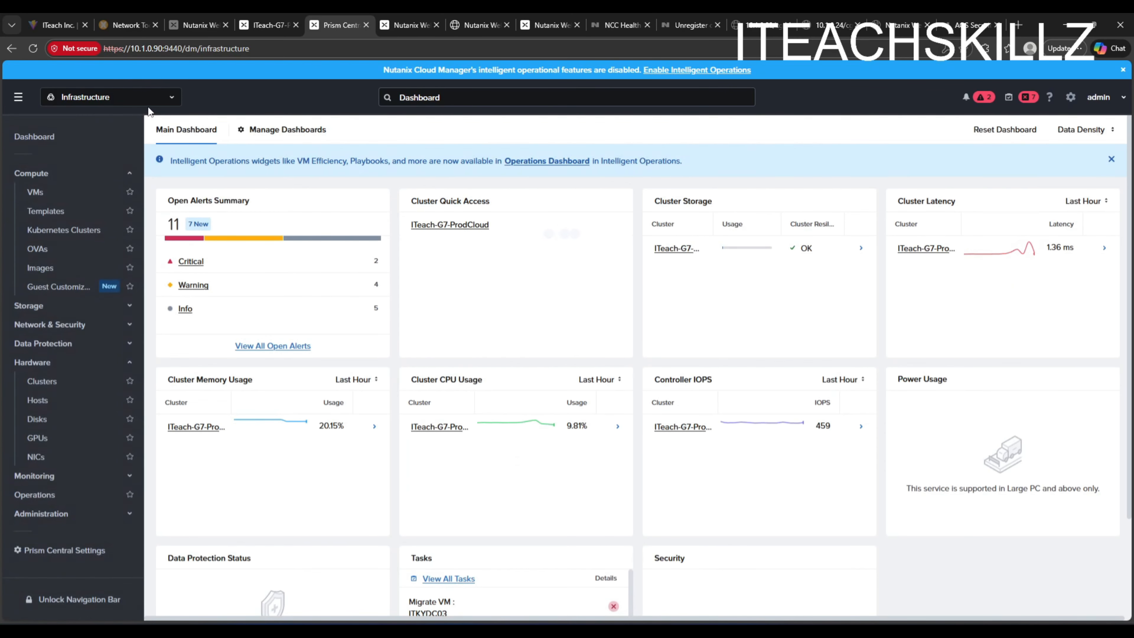
- Open the ITeach-G7-ProdCloud cluster summary from the Prism Central clusters list
click(48, 192)
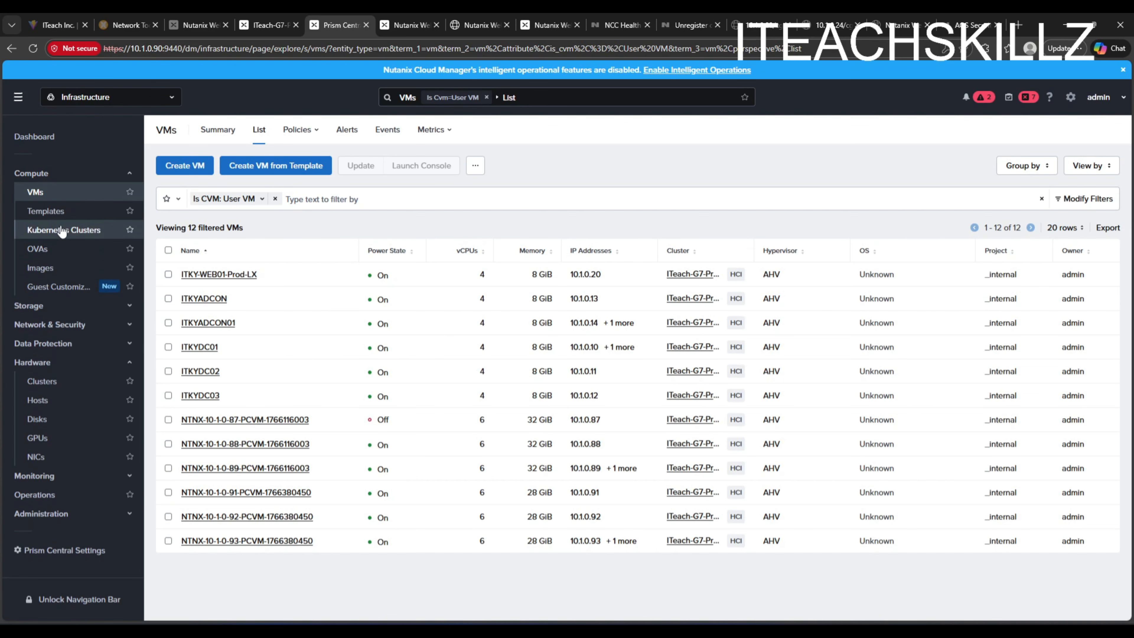
click(52, 381)
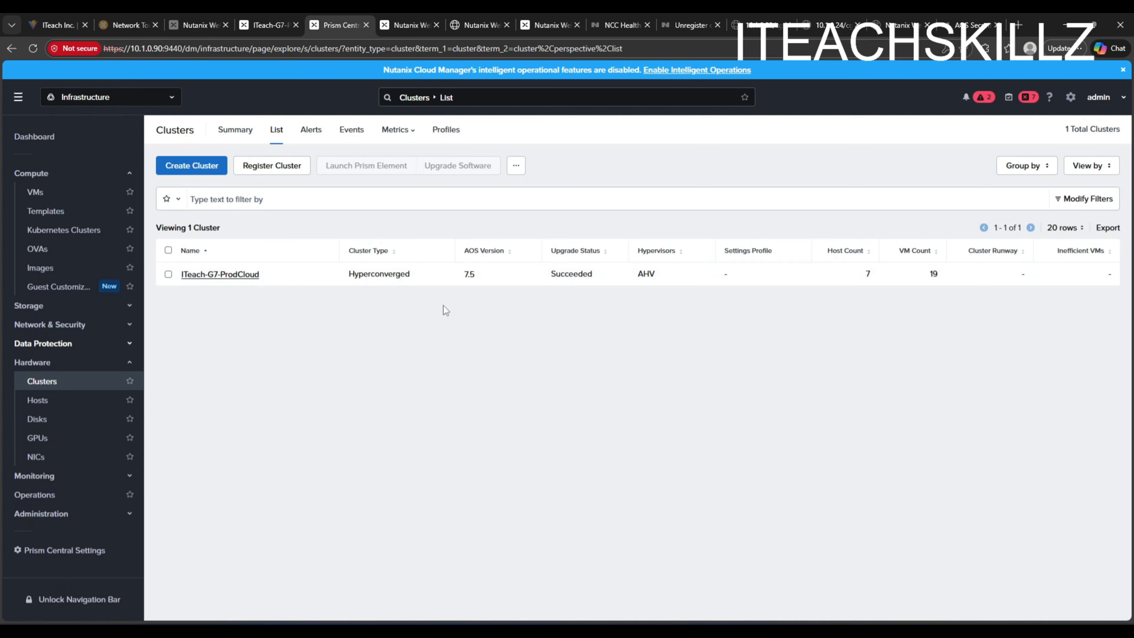
click(235, 281)
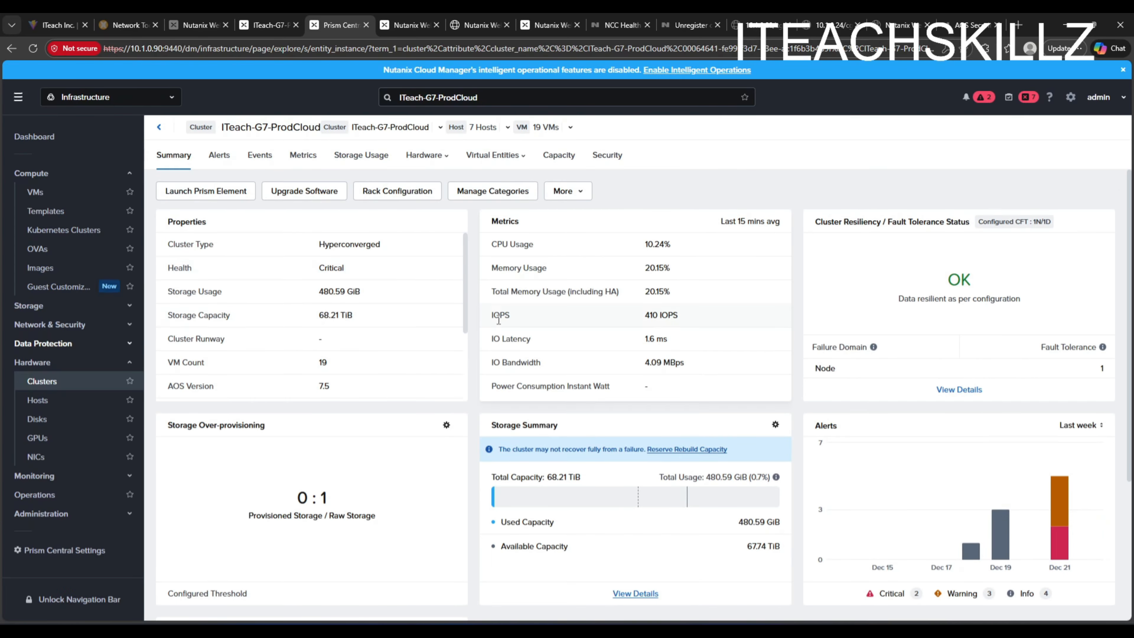
- Review the cluster's properties, alerts and hardware host list
scroll(399, 333, down, 1)
scroll(399, 334, down, 3)
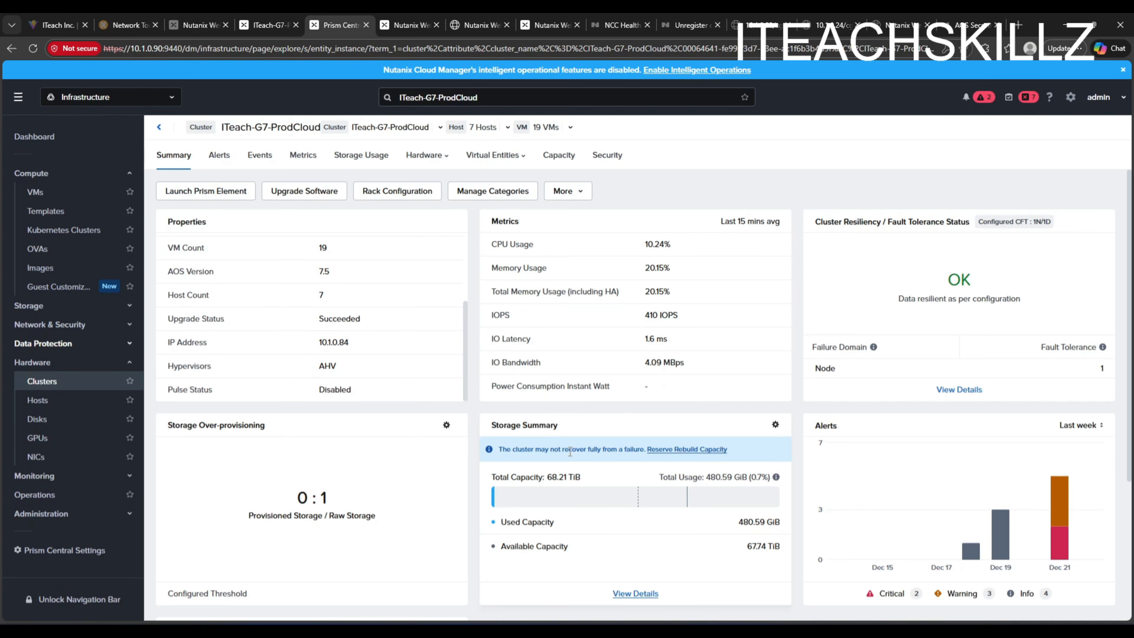
scroll(441, 368, down, 4)
scroll(441, 368, up, 2)
scroll(441, 368, up, 3)
click(219, 155)
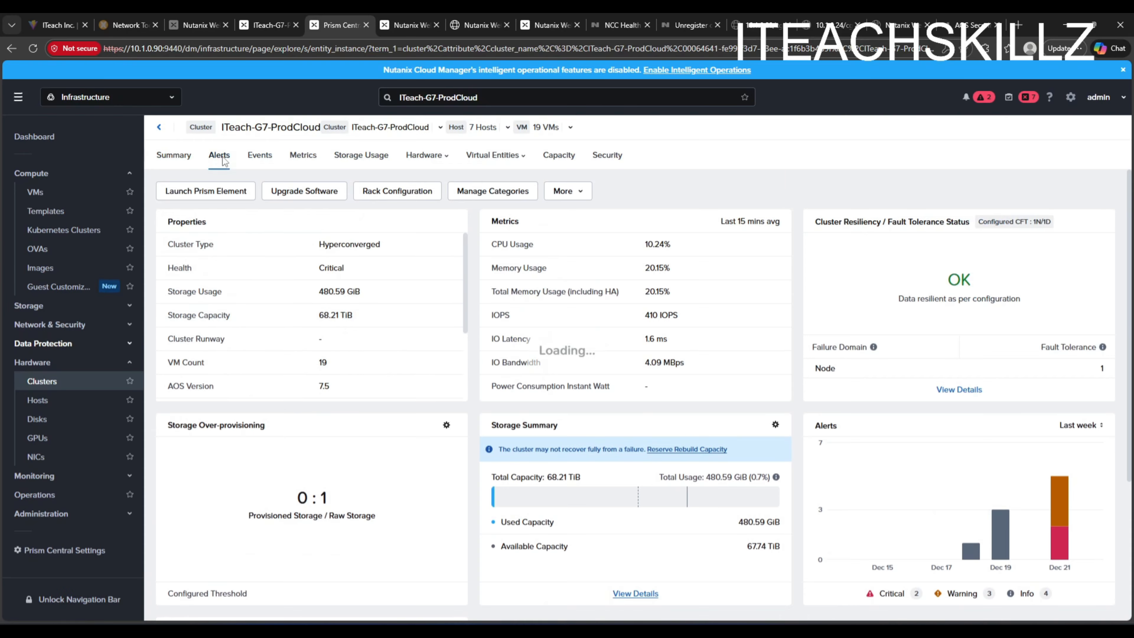
click(424, 155)
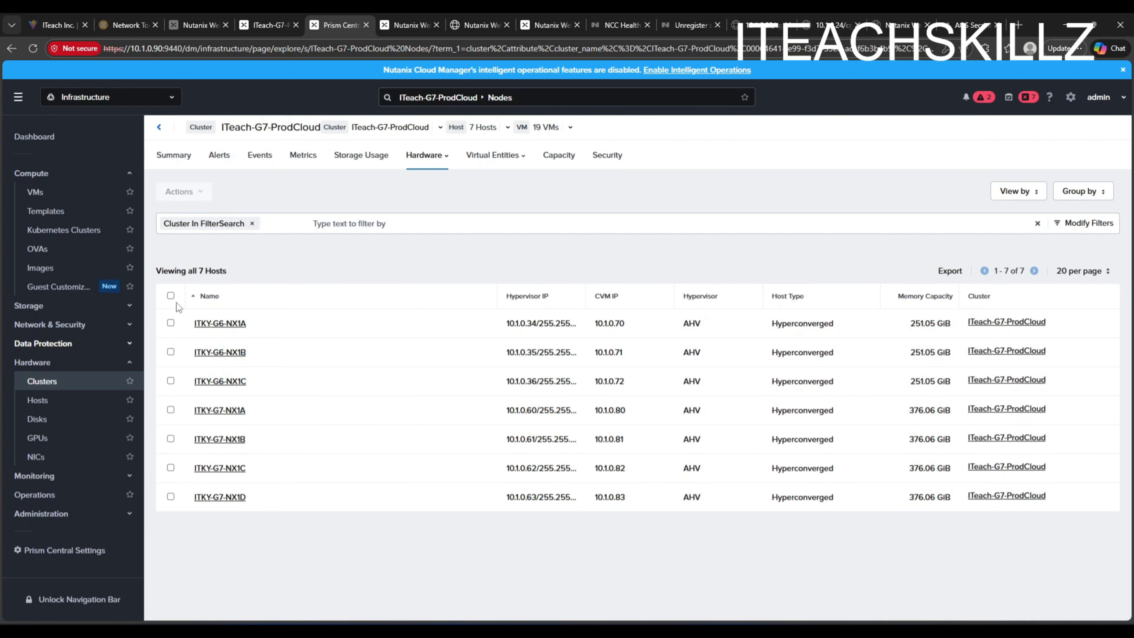
click(42, 192)
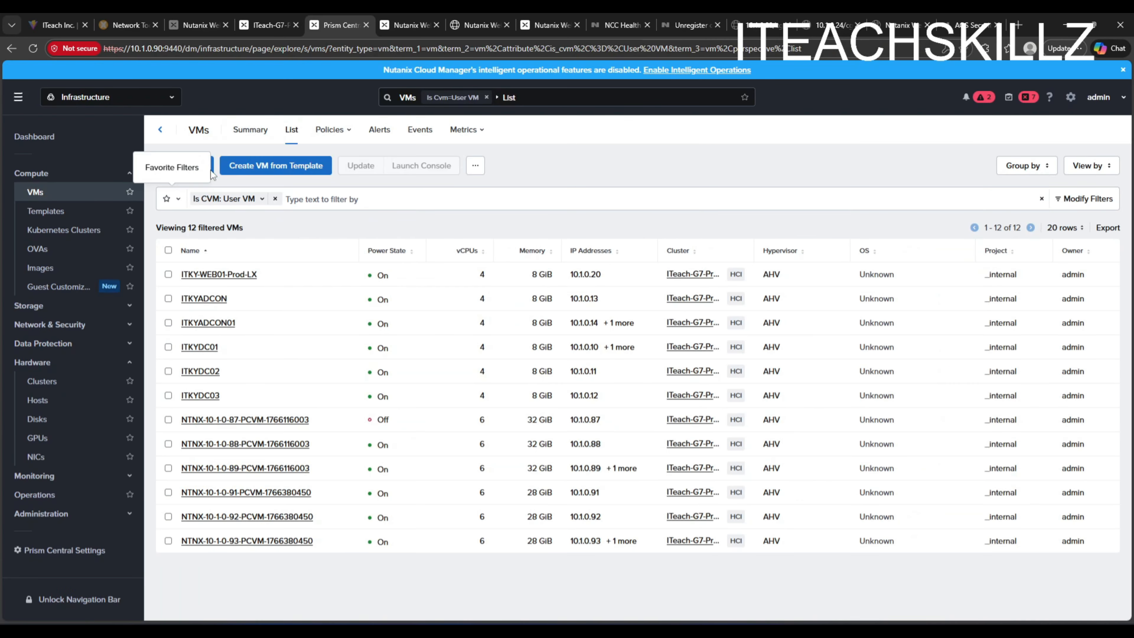
click(186, 166)
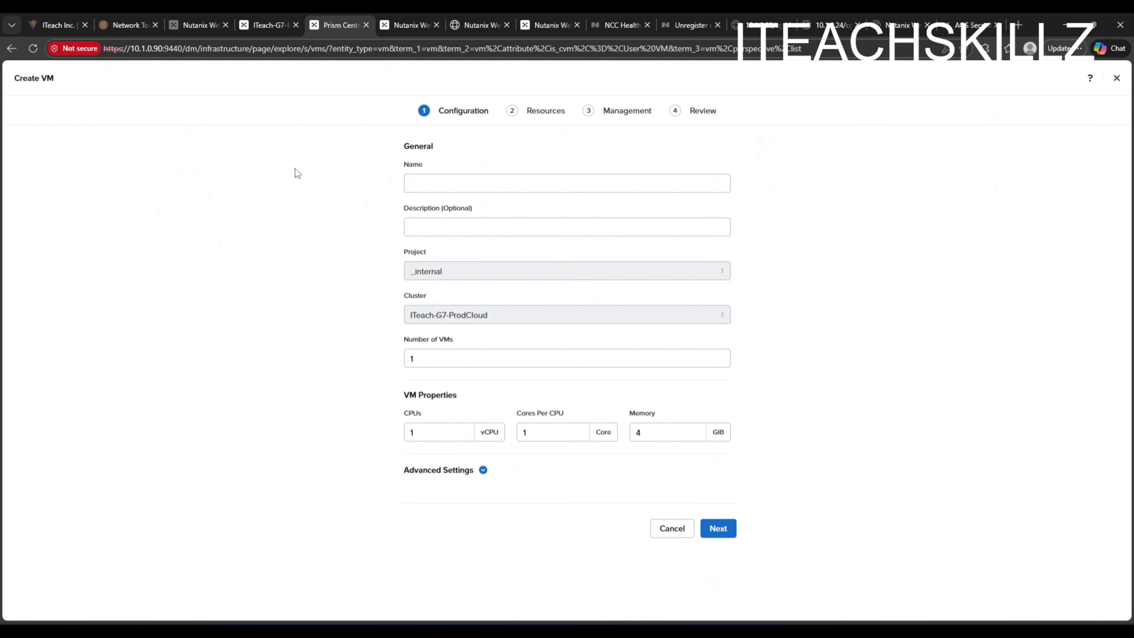
click(430, 183)
- Start creating a VM named tes in the Prism Element VM view
click(268, 25)
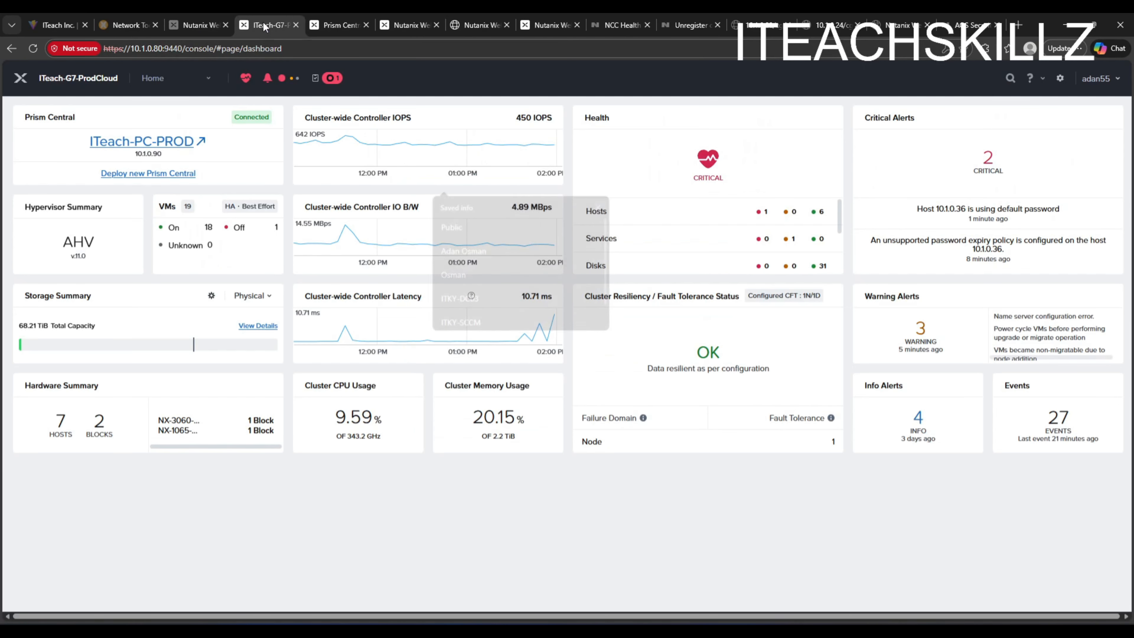
click(173, 80)
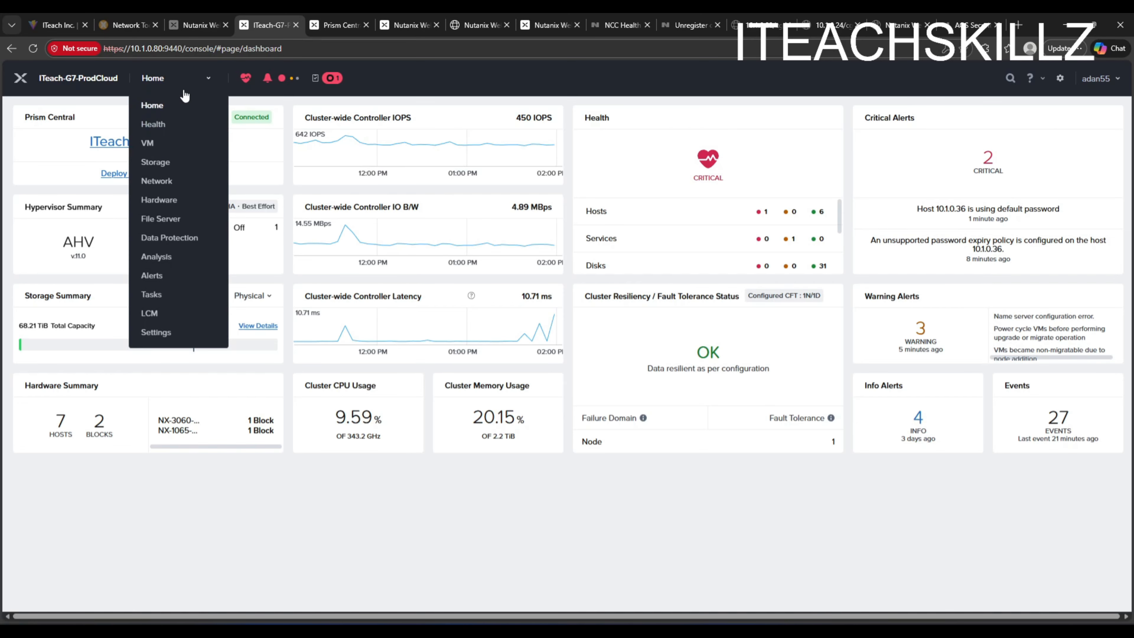
click(157, 148)
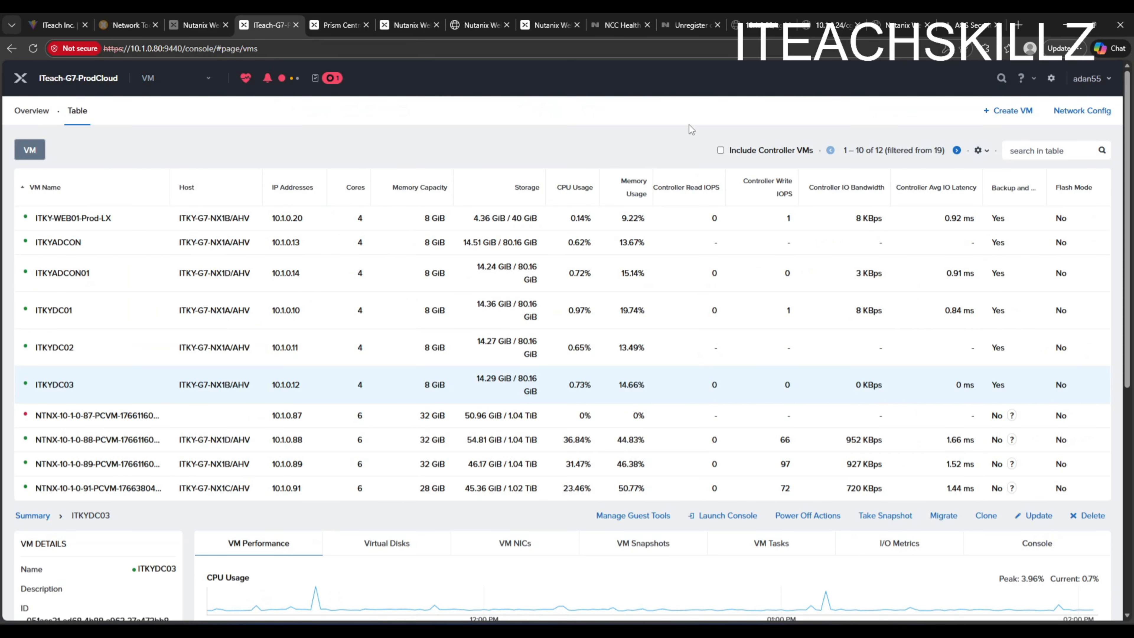
click(1007, 110)
text(tes)
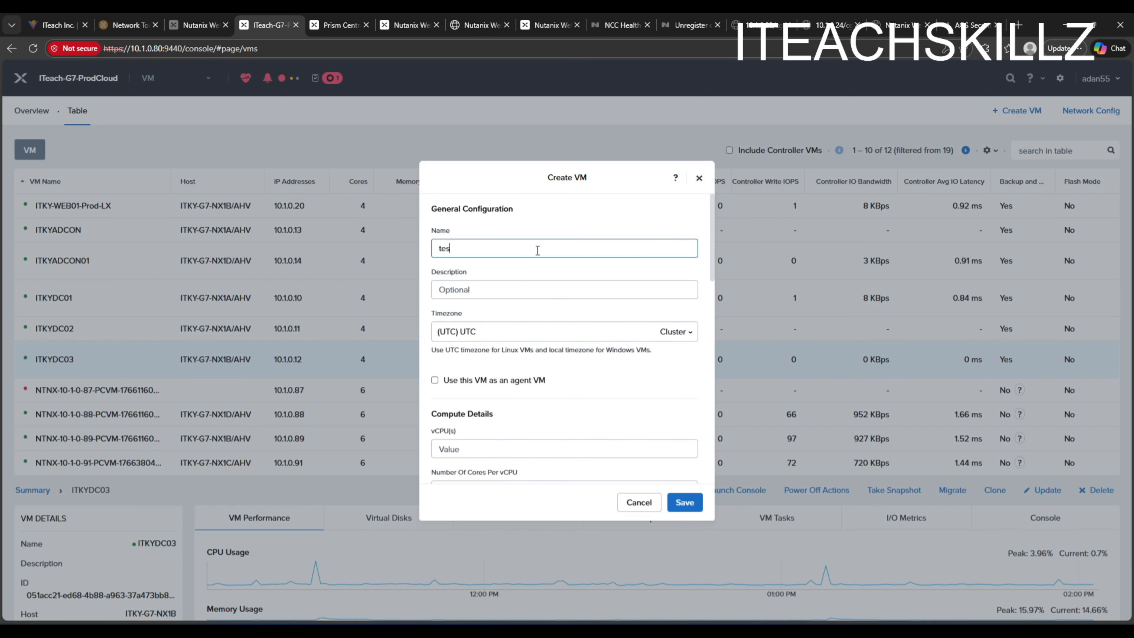